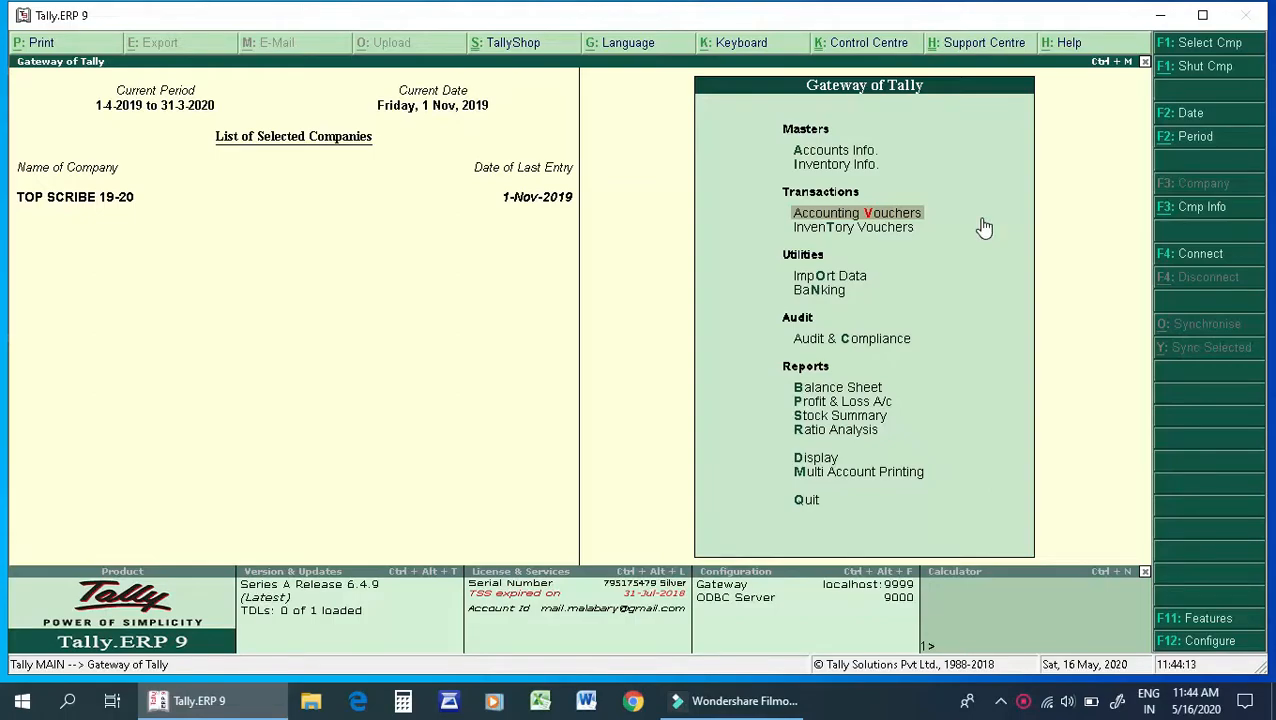
- Open the B2B SALES voucher type for alteration from the inventory masters
key(Up)
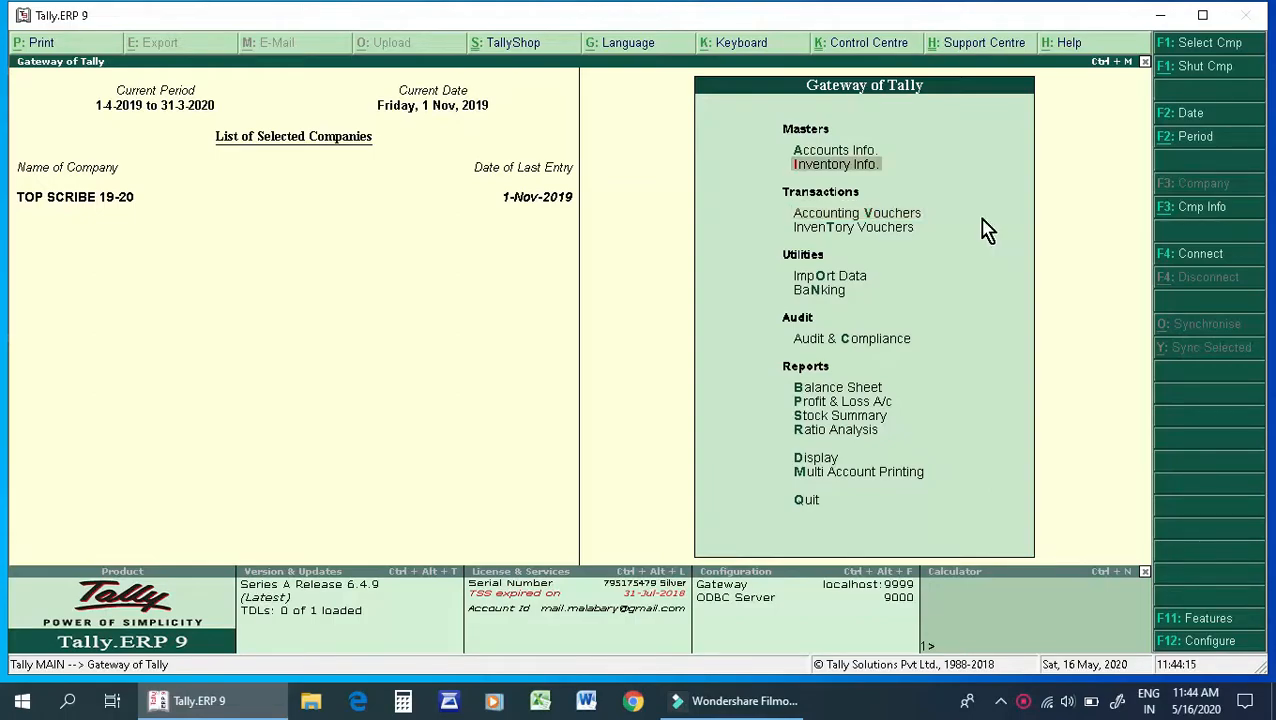
key(Return)
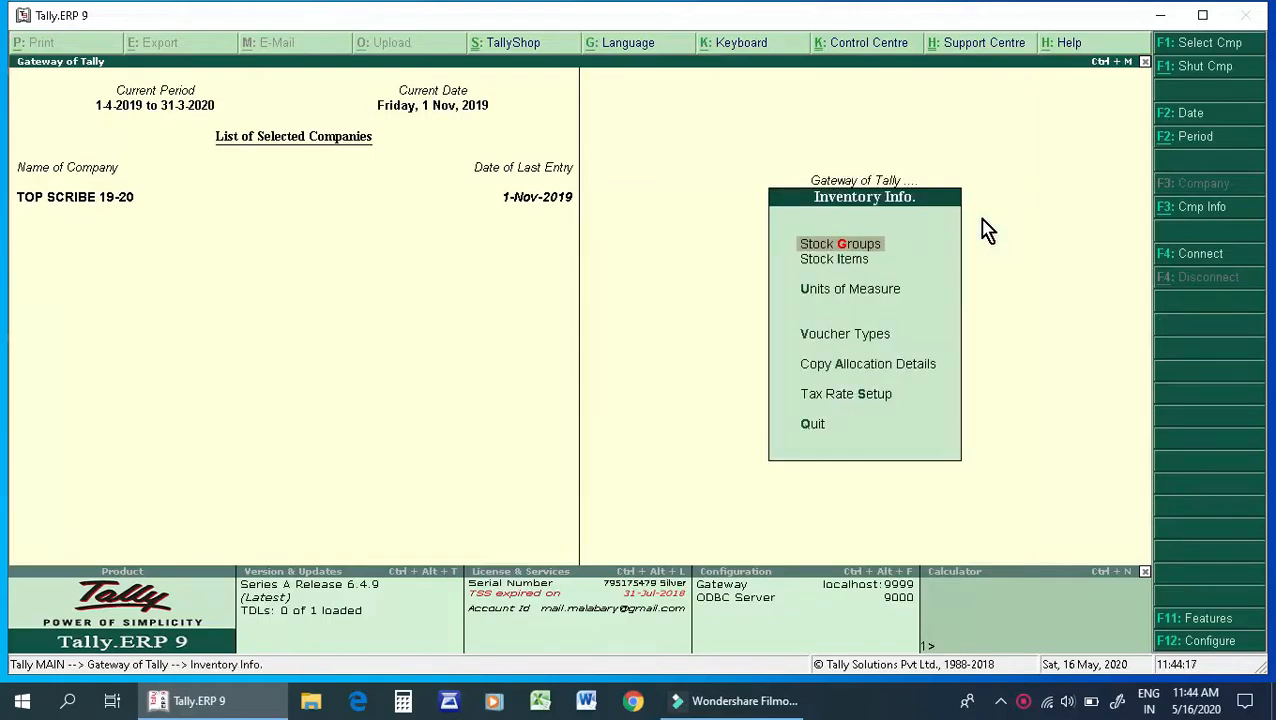
key(Down)
key(Down)
key(Down)
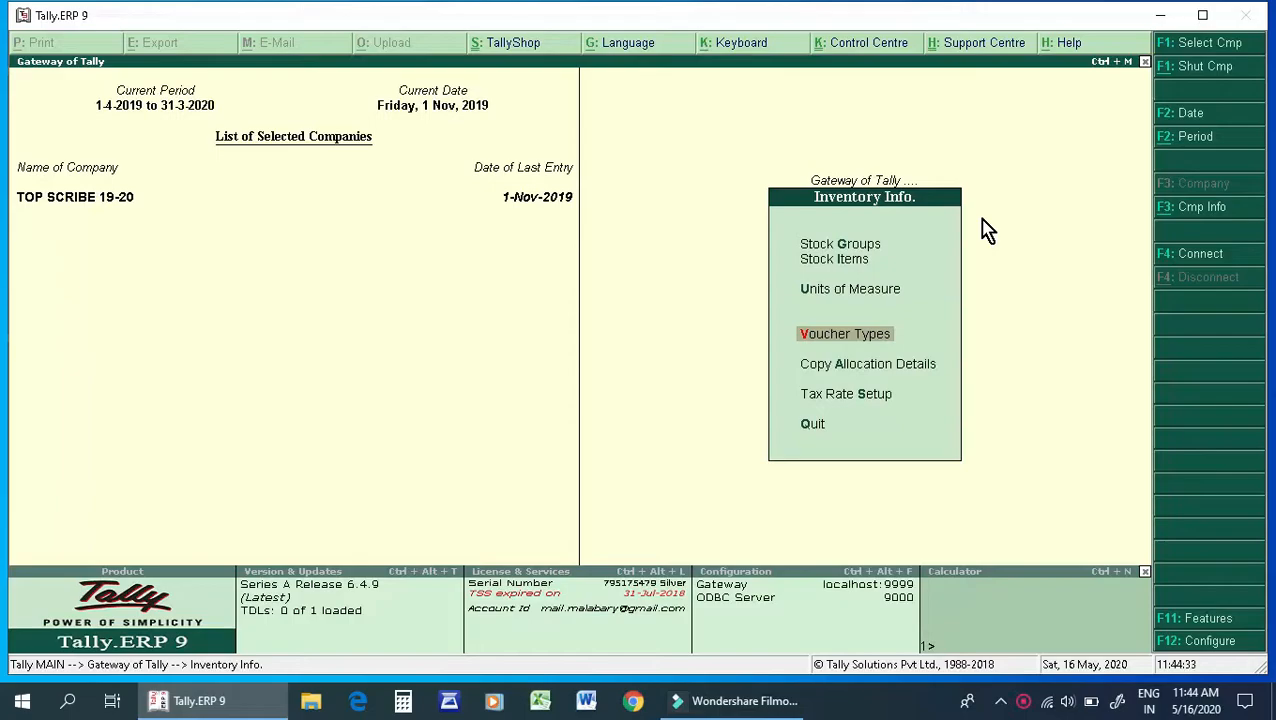
key(Return)
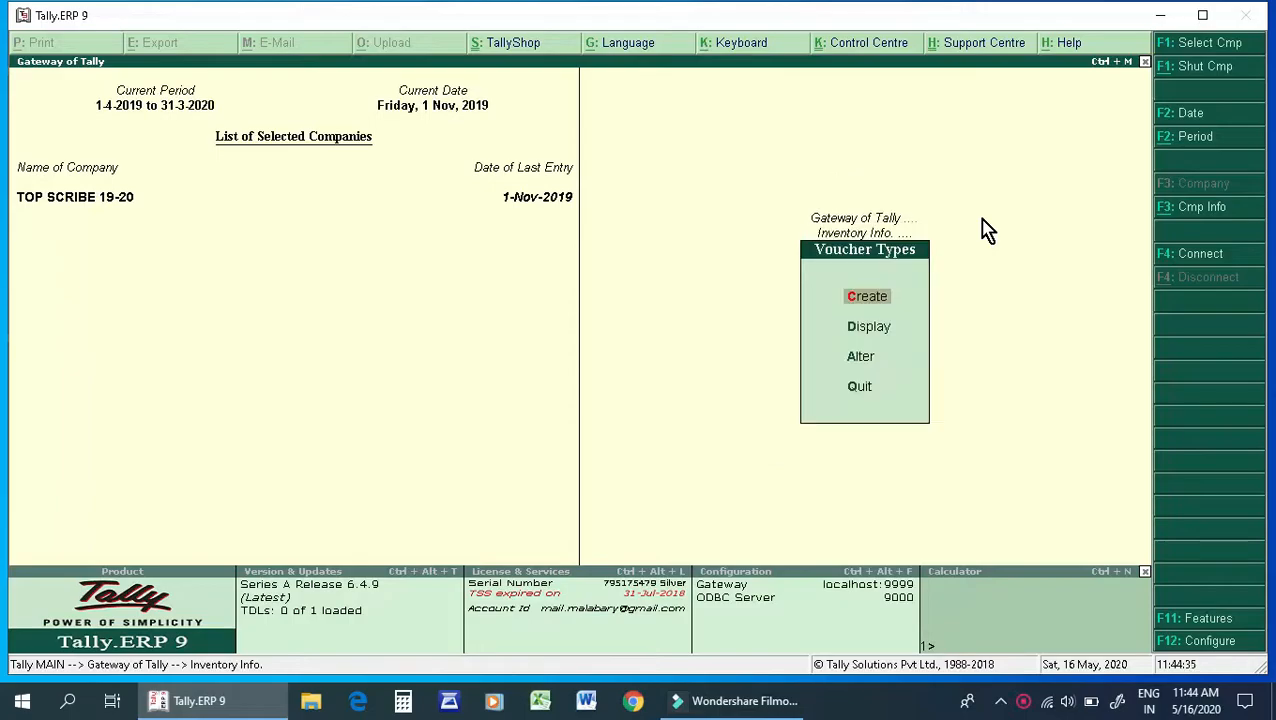
key(Down)
key(Down)
key(Down)
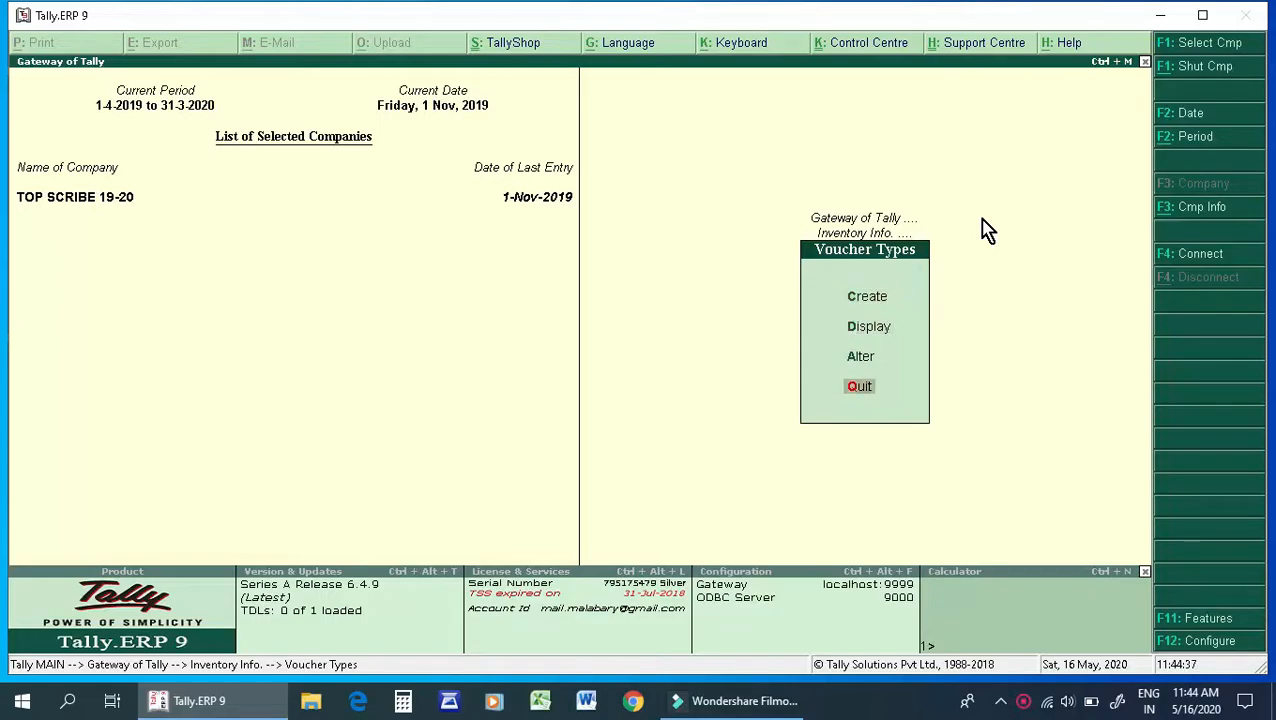
key(Up)
key(Return)
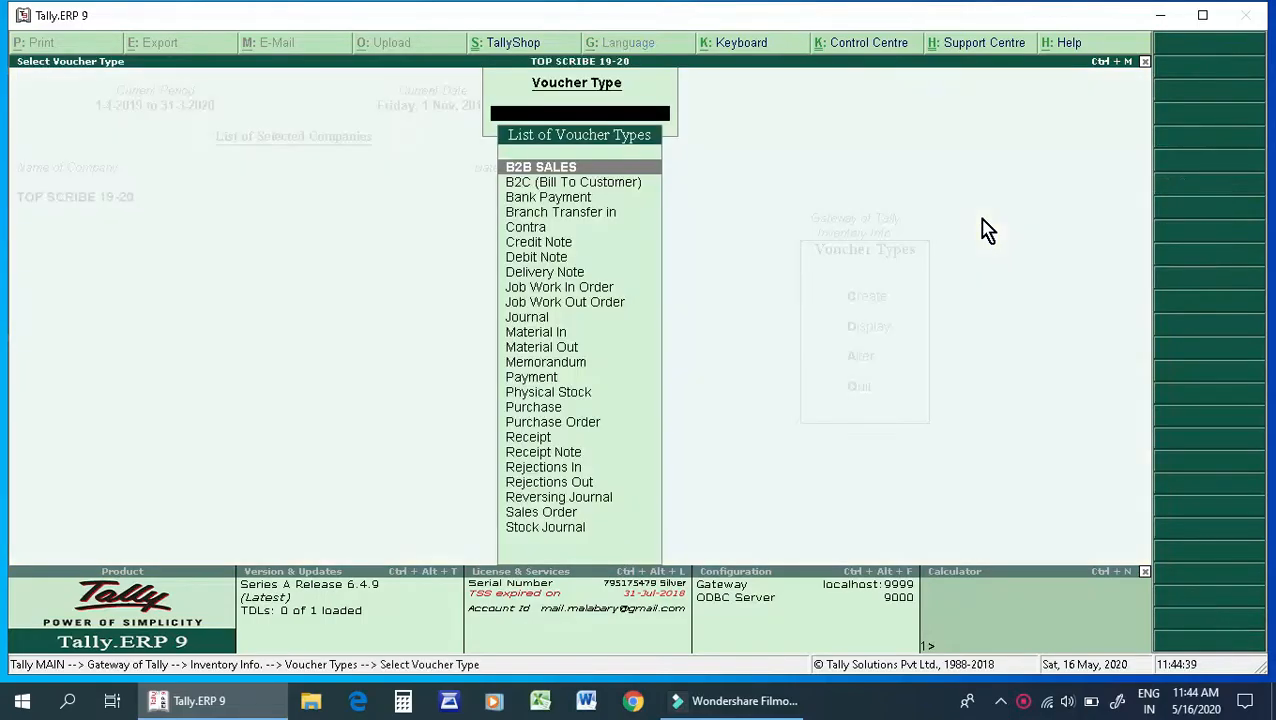
key(Return)
- Set Print voucher after saving to Yes for the B2B SALES voucher type, save it and return to the Gateway of Tally
key(Return)
key(Return)
key(Return)
key(Return)
key(Return)
key(Return)
key(Return)
key(Return)
key(Return)
key(Return)
key(Return)
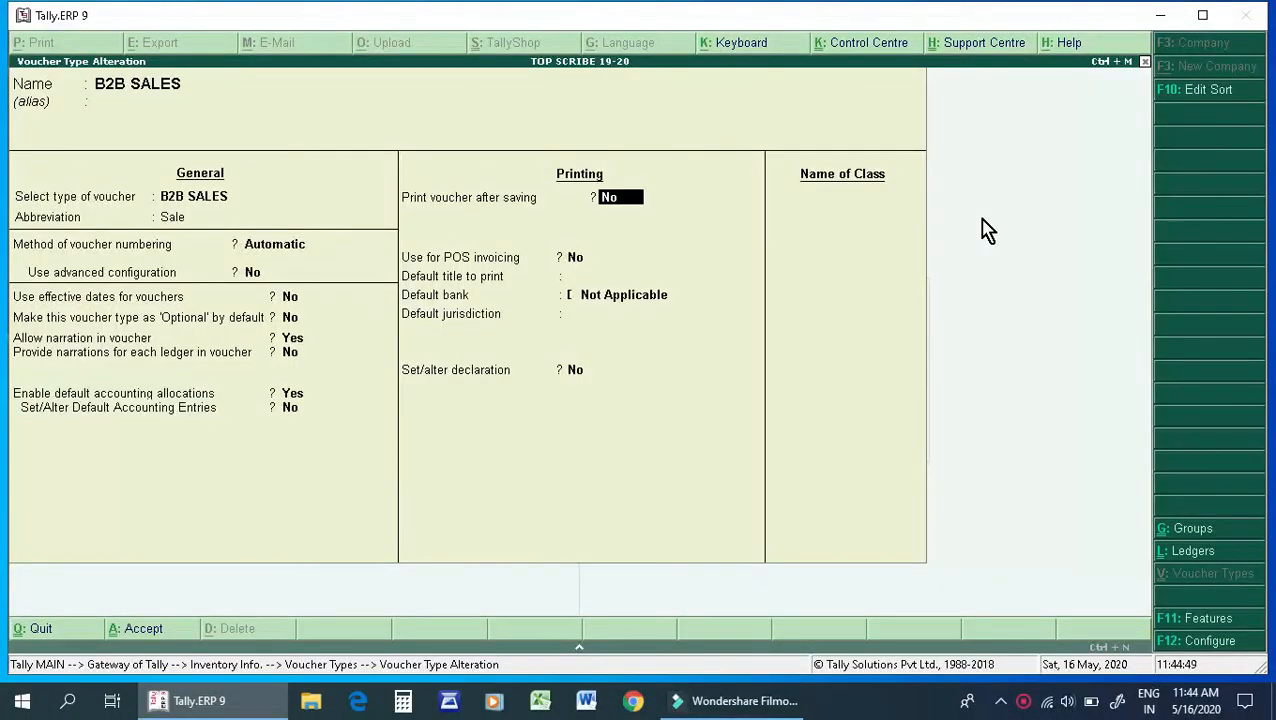
text(ye)
key(Return)
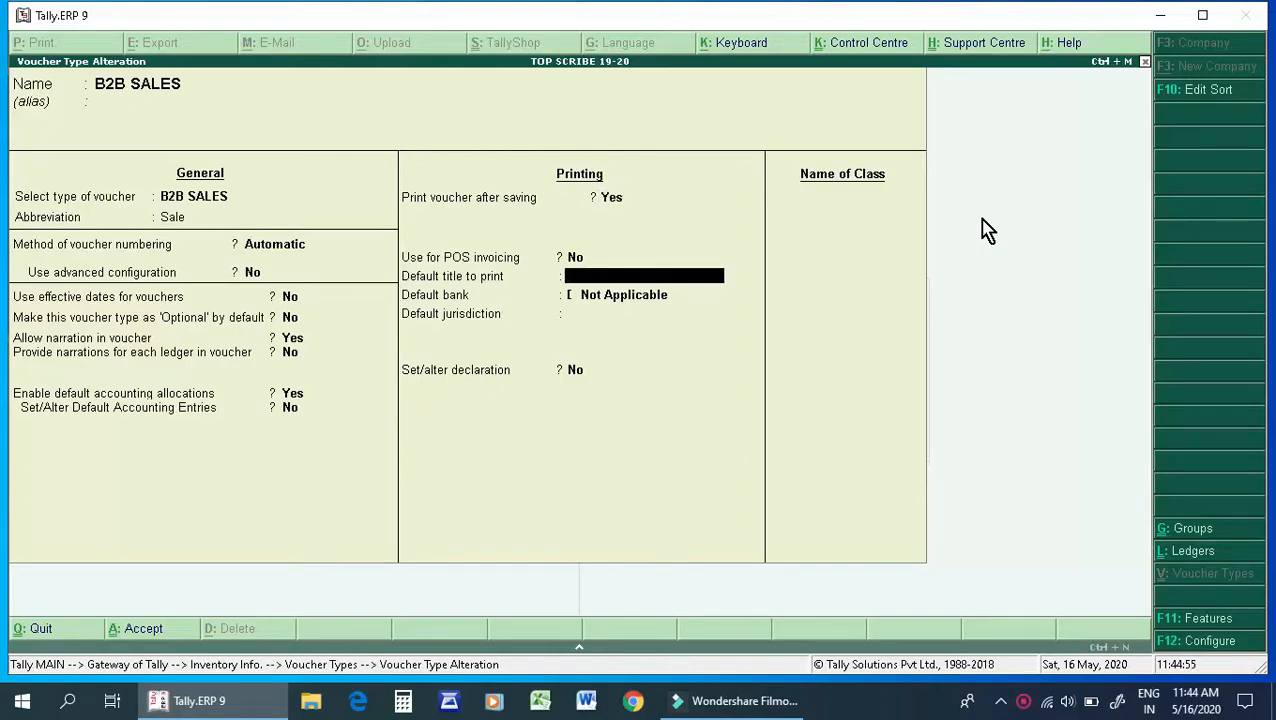
key(Return)
key(ctrl+a)
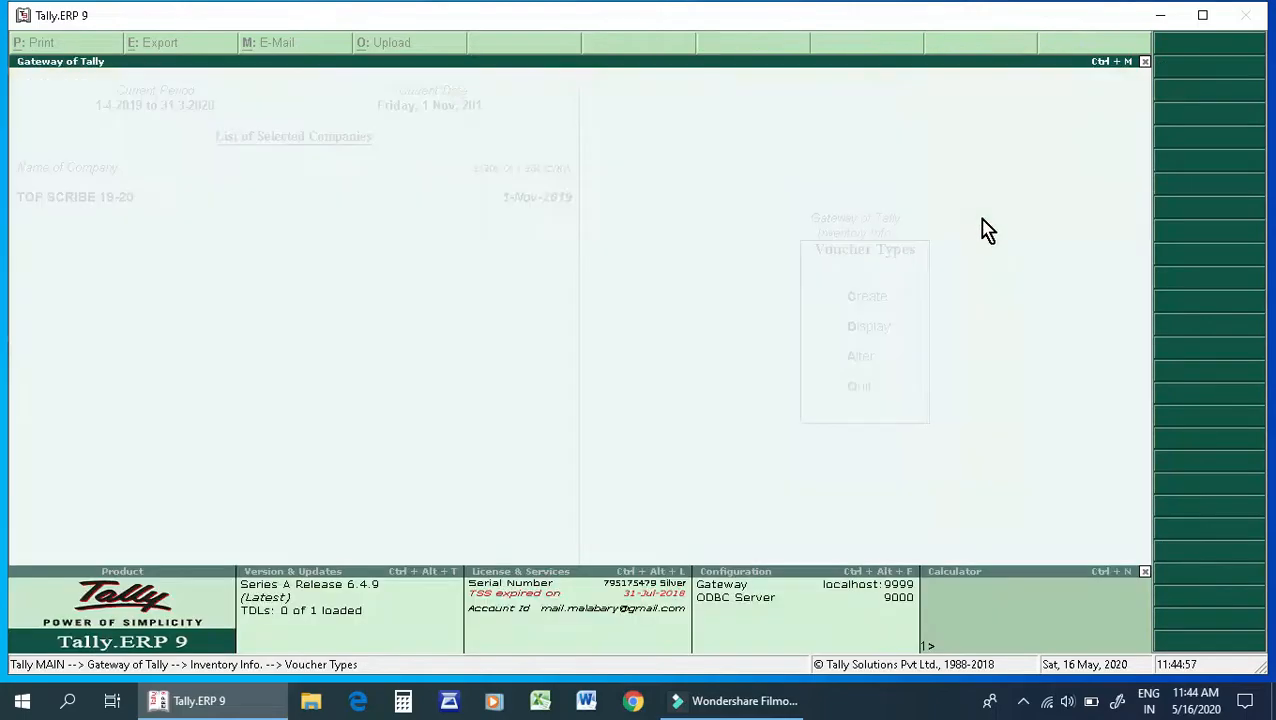
key(Escape)
key(Escape)
key(Escape)
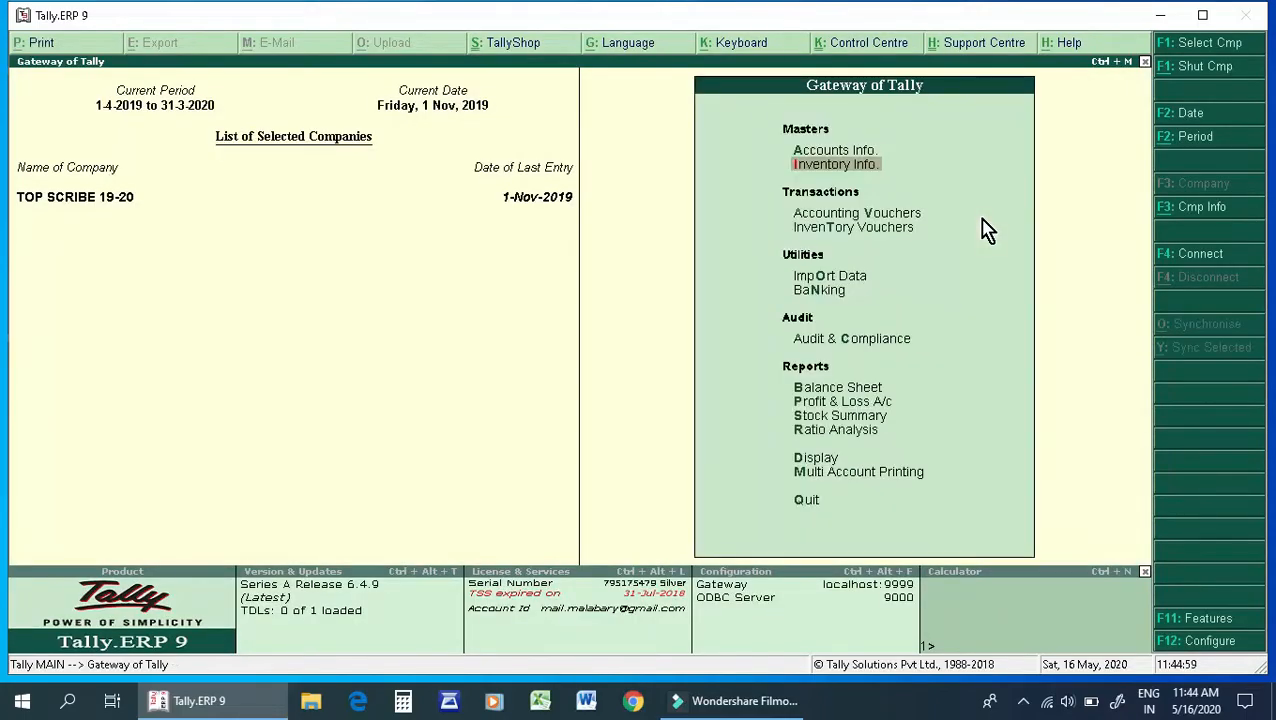
- Start a B2B SALES voucher for ABC COMPUTER with blank despatch details and the GST SALES 18% ledger
key(v)
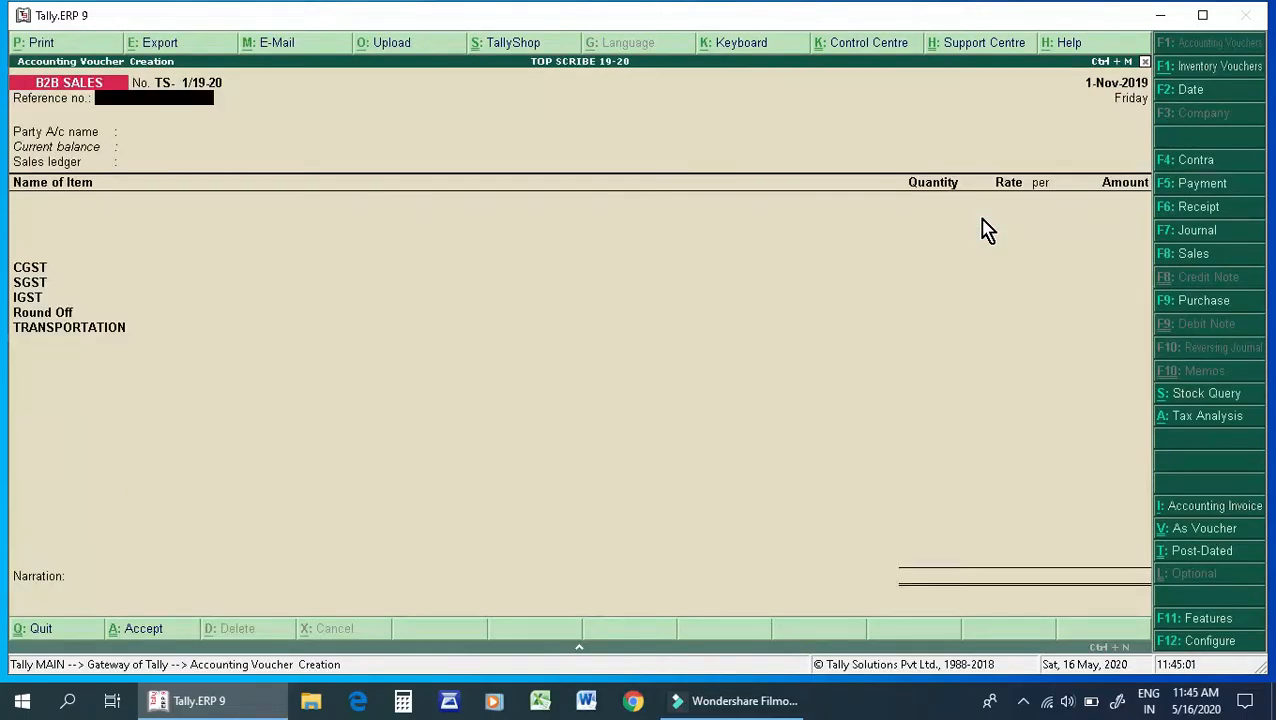
key(Return)
key(Return)
key(Return)
key(Return)
key(Return)
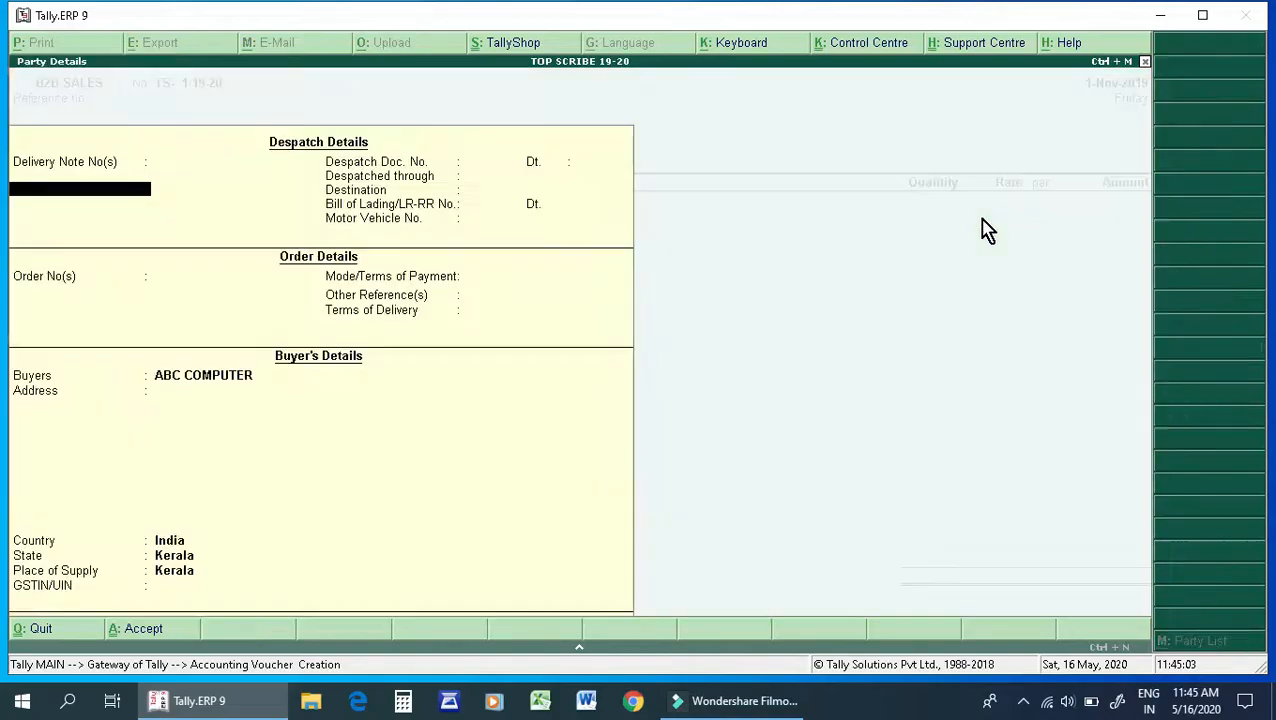
key(ctrl+a)
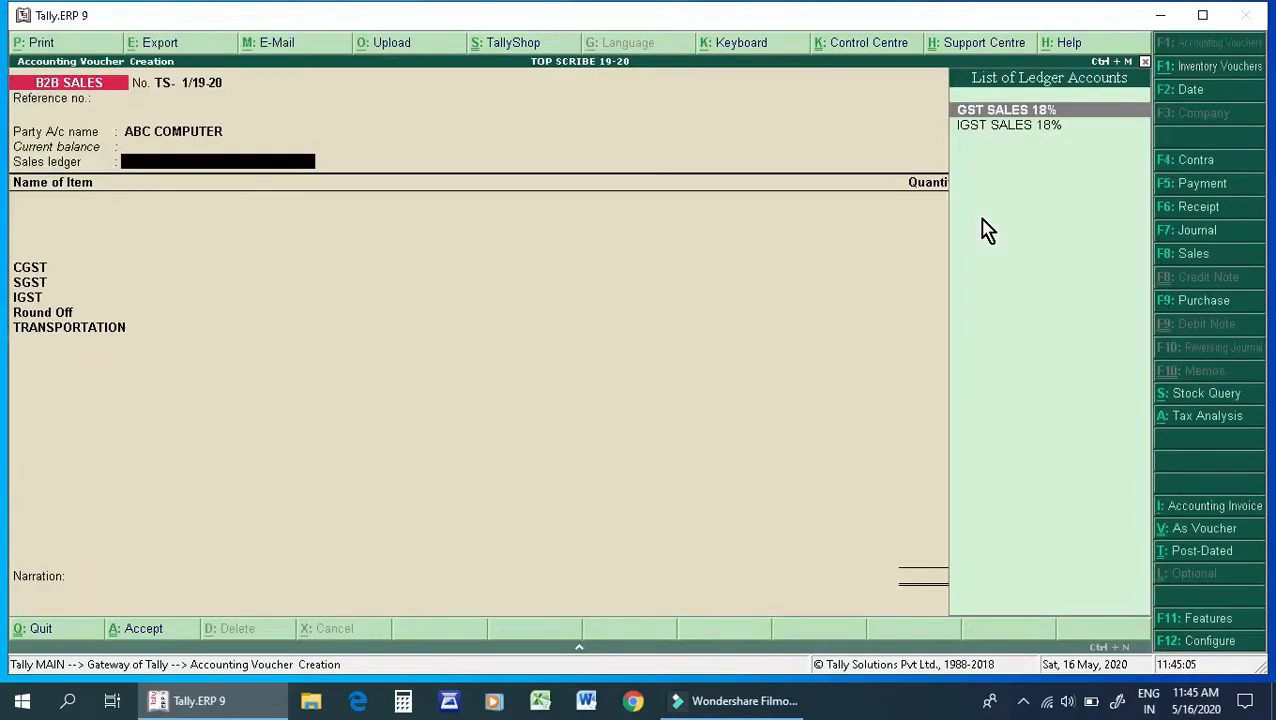
key(Return)
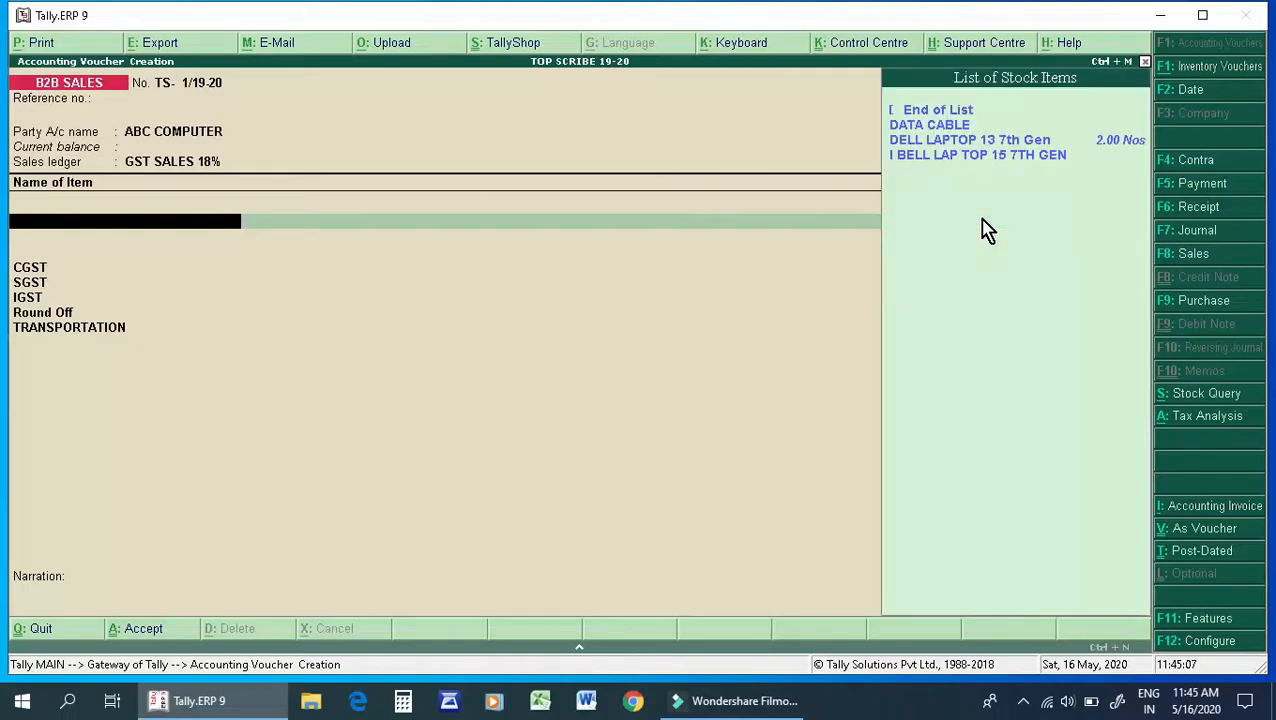
- Add 2 Nos of DELL LAPTOP 13 7th Gen at the default rate and apply CGST and SGST
key(Down)
key(Down)
key(Return)
text(2)
key(Return)
key(Return)
key(Return)
key(Return)
key(Return)
key(Return)
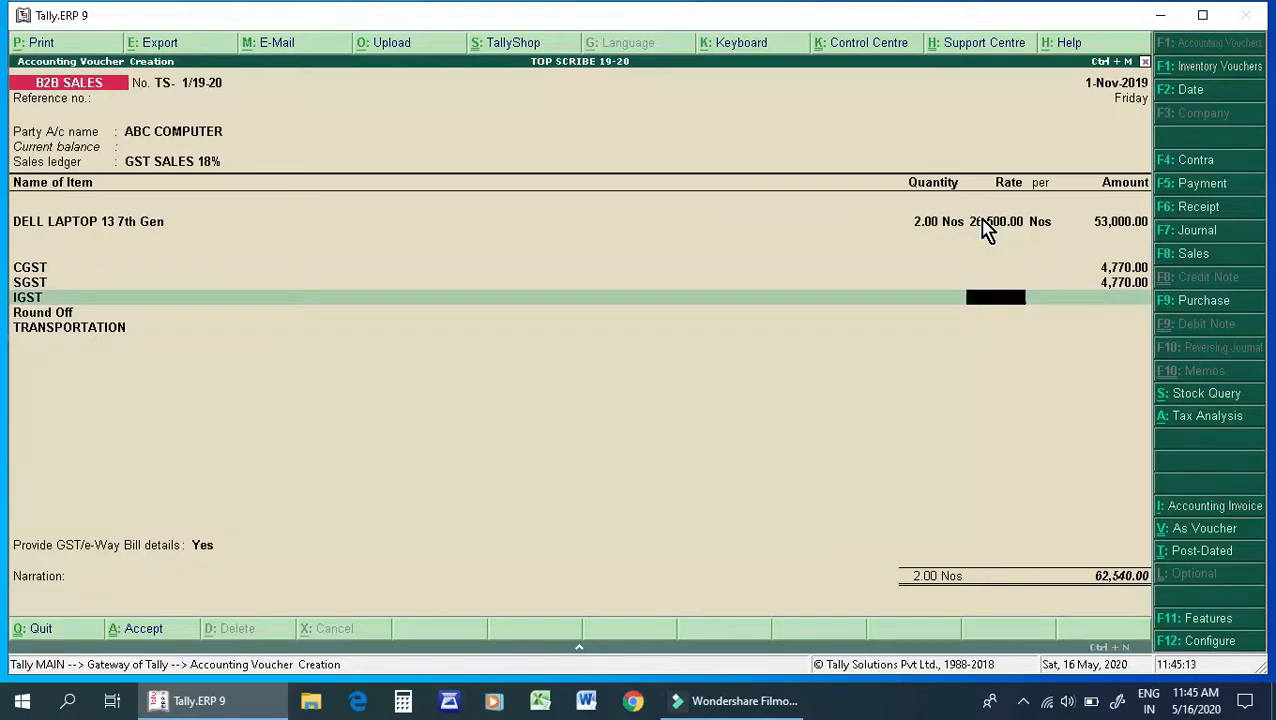
- Leave IGST and Round Off empty and enter 300 for TRANSPORTATION
key(Return)
key(Return)
key(Return)
key(Return)
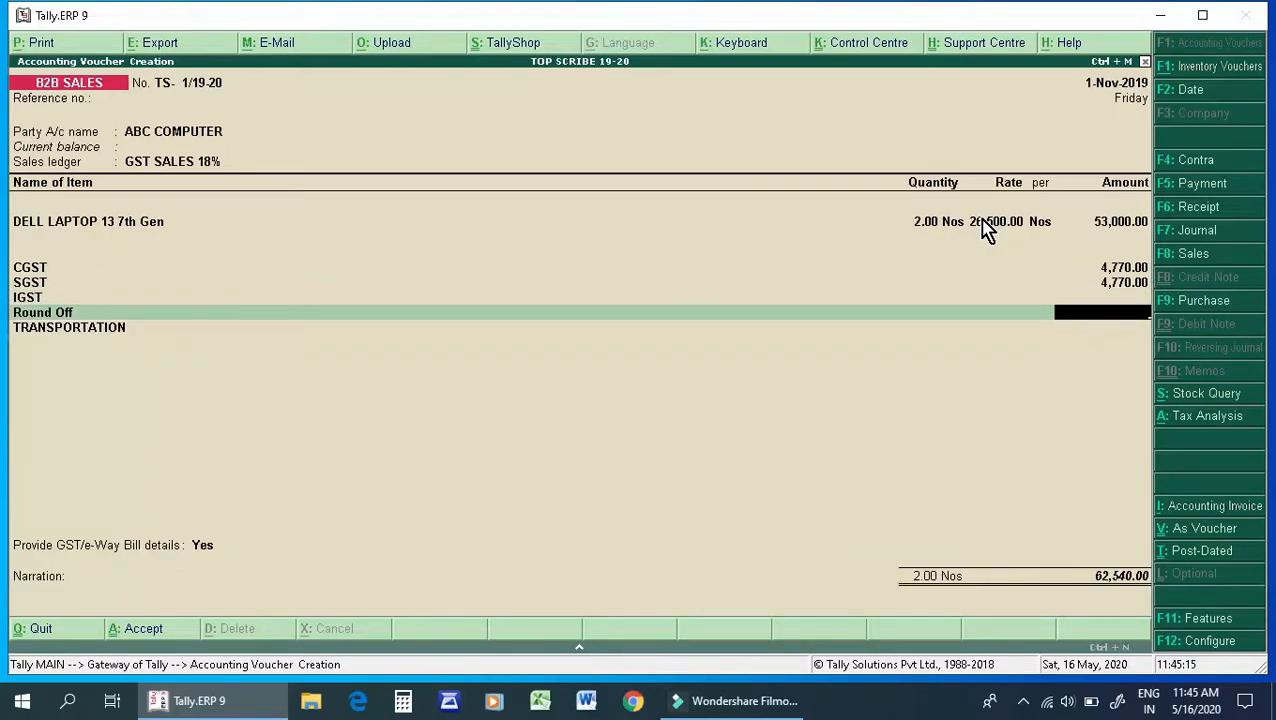
key(Return)
key(Return)
key(Return)
text(30)
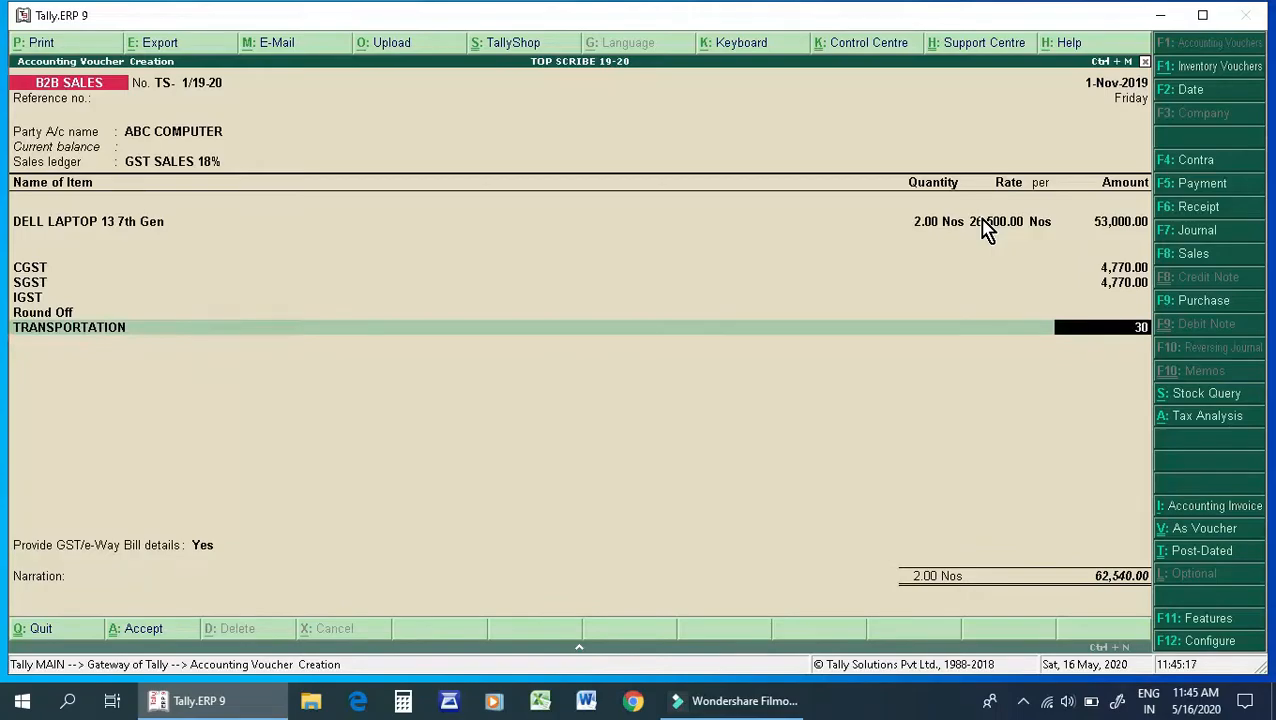
text(0)
key(Return)
key(Return)
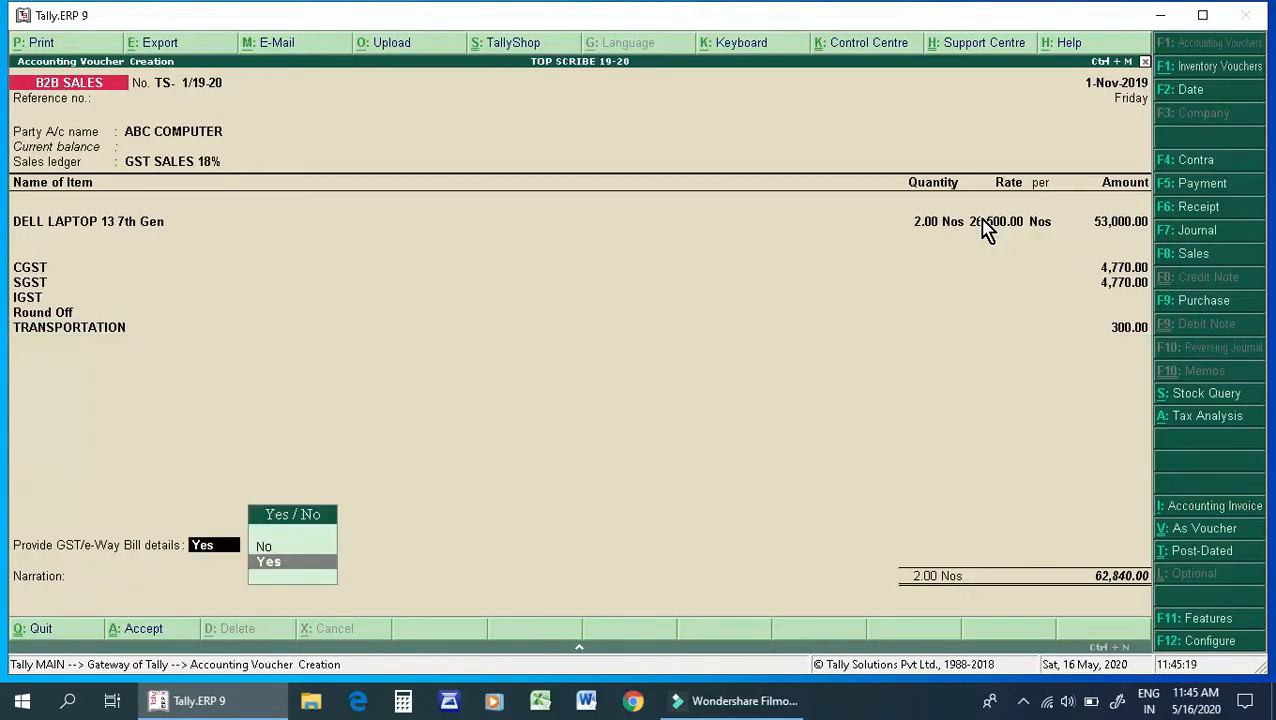
- Set Provide GST/e-Way Bill details to No, keep the default New Ref bill allocation and save the voucher without narration
key(Up)
key(Return)
key(Return)
key(Return)
key(Return)
key(Return)
key(Return)
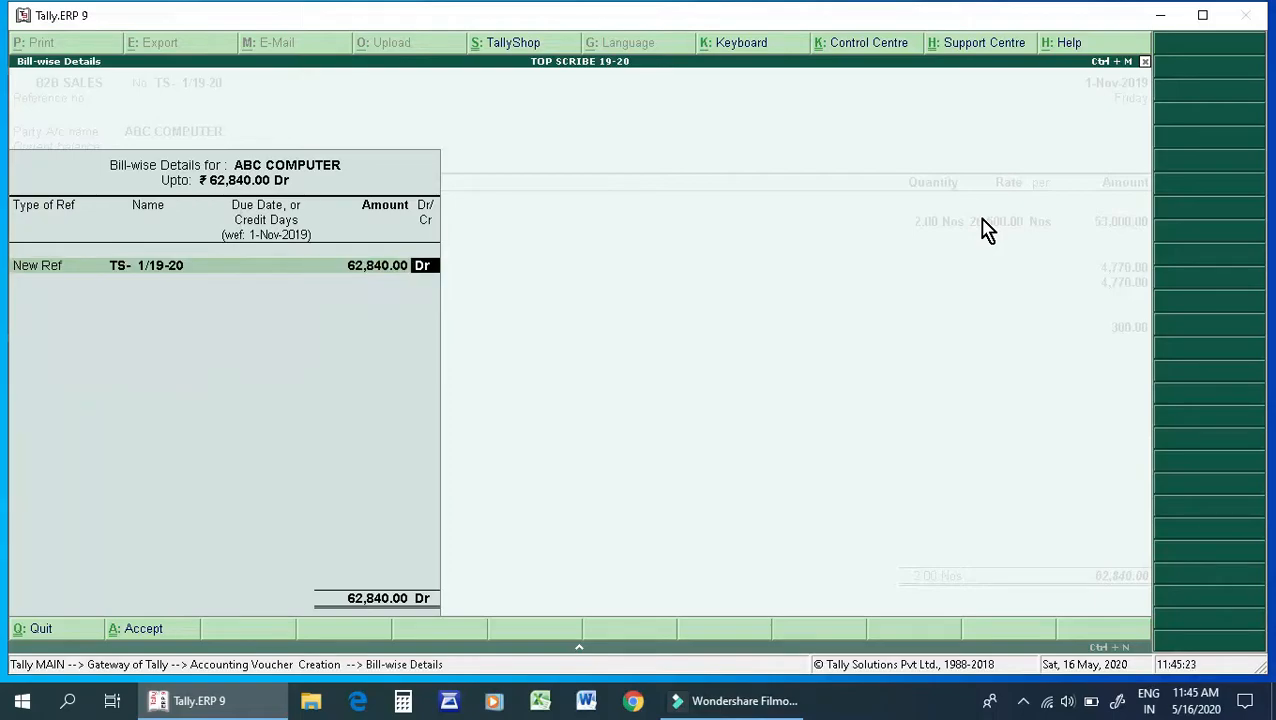
key(Return)
key(Return)
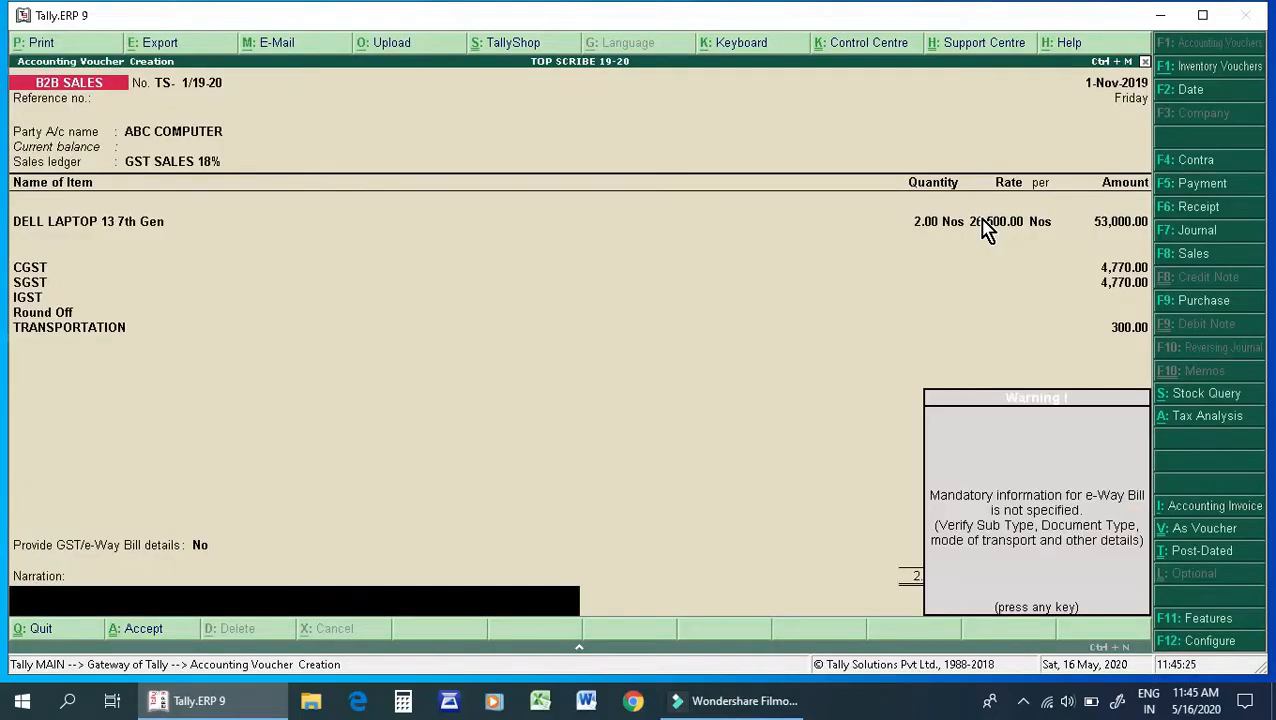
key(Return)
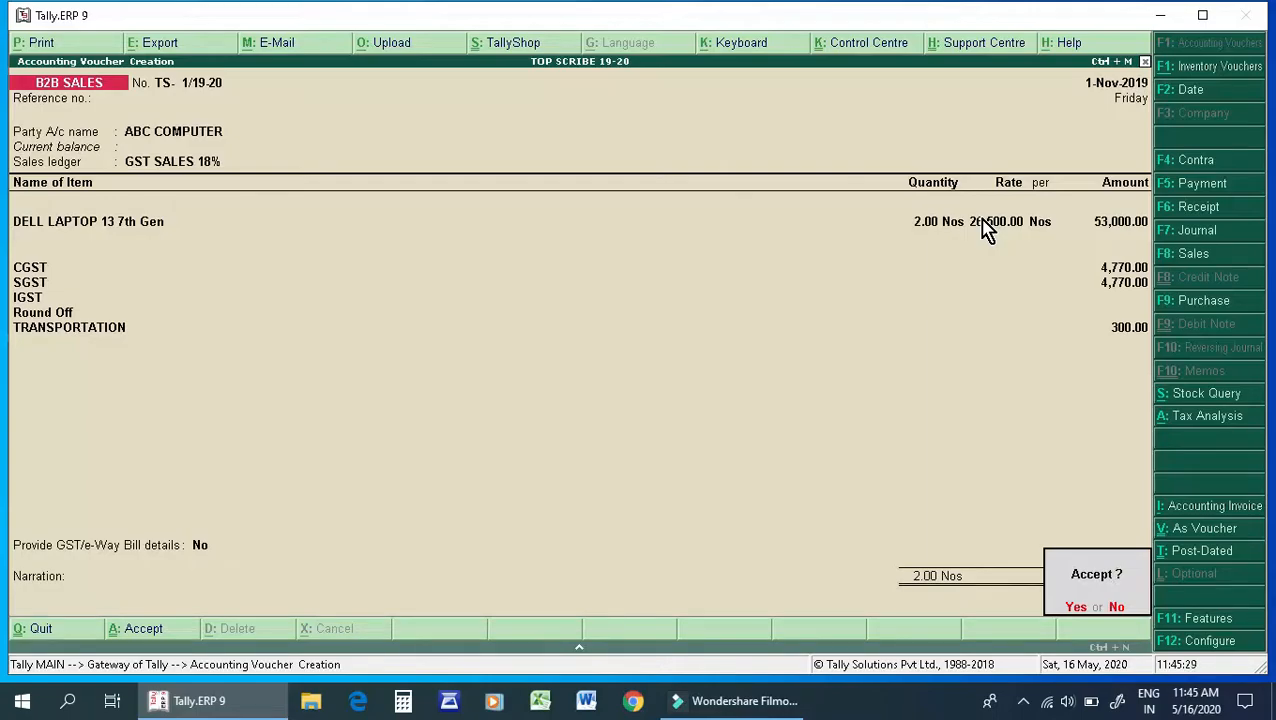
key(Return)
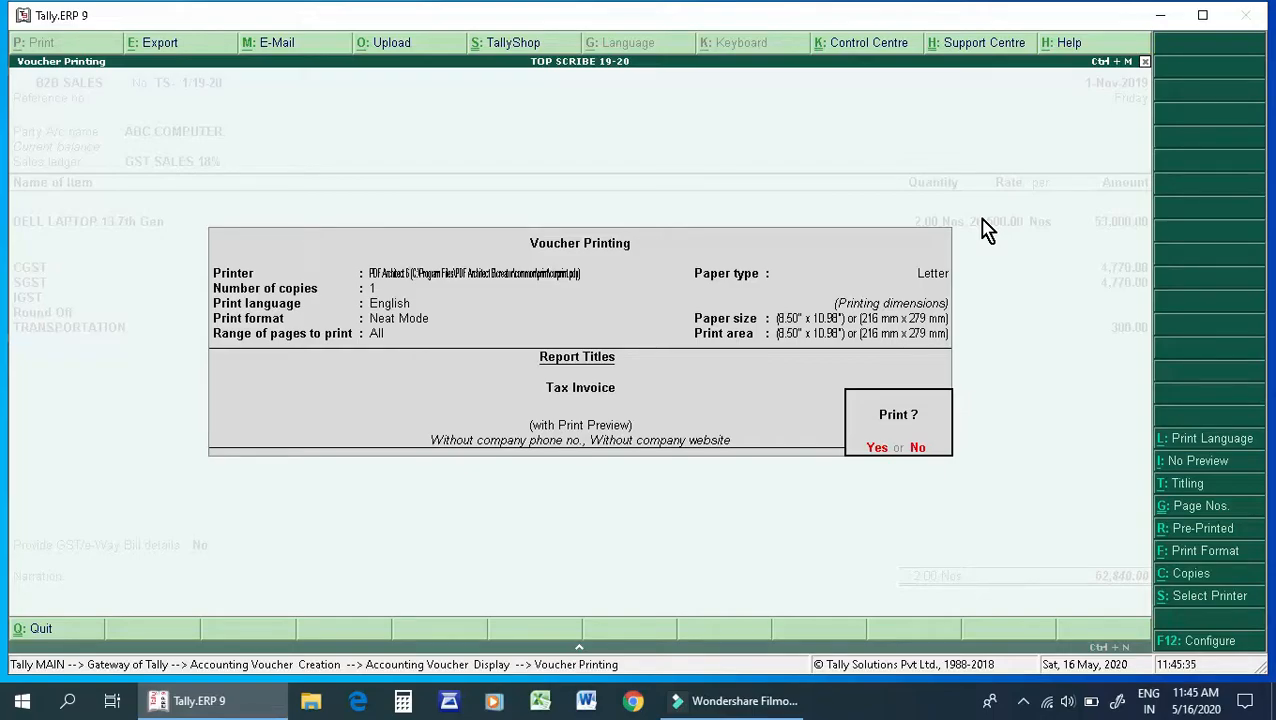
- Preview the tax invoice offered for printing, examine it enlarged down to the tax summary, and close the preview
key(Return)
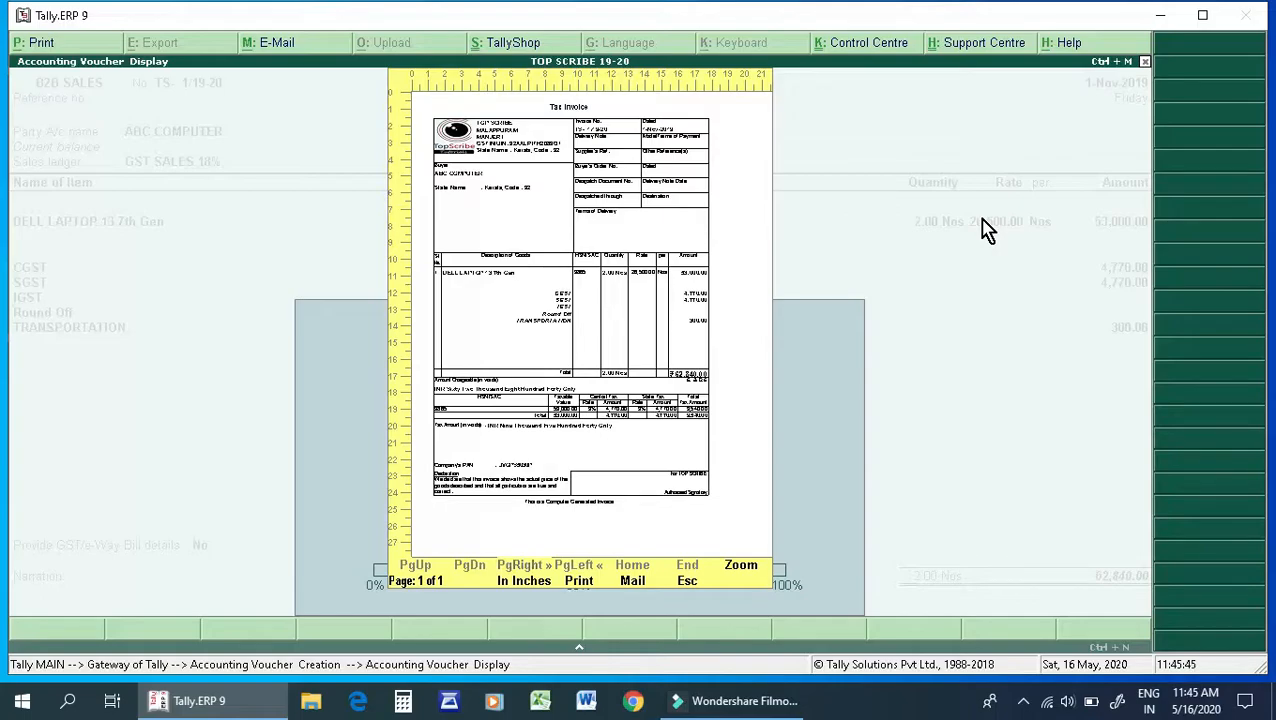
key(alt+z)
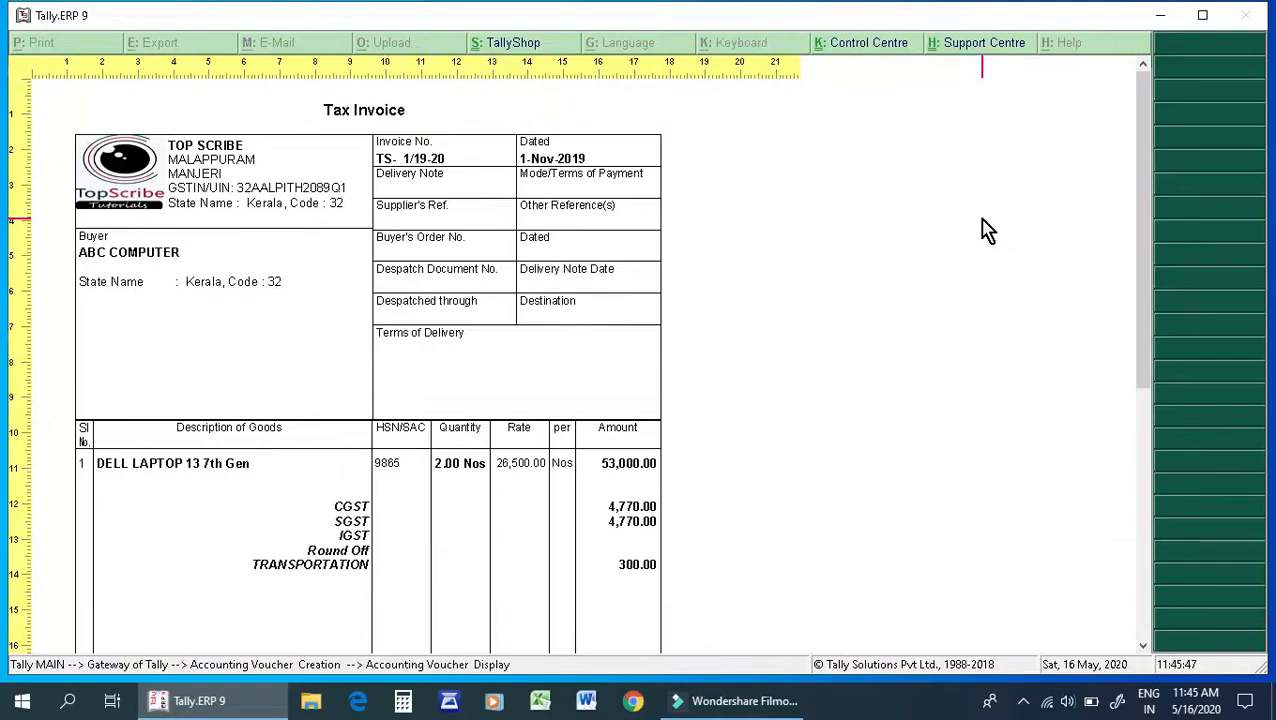
scroll(985, 228, down, 1)
scroll(985, 228, down, 5)
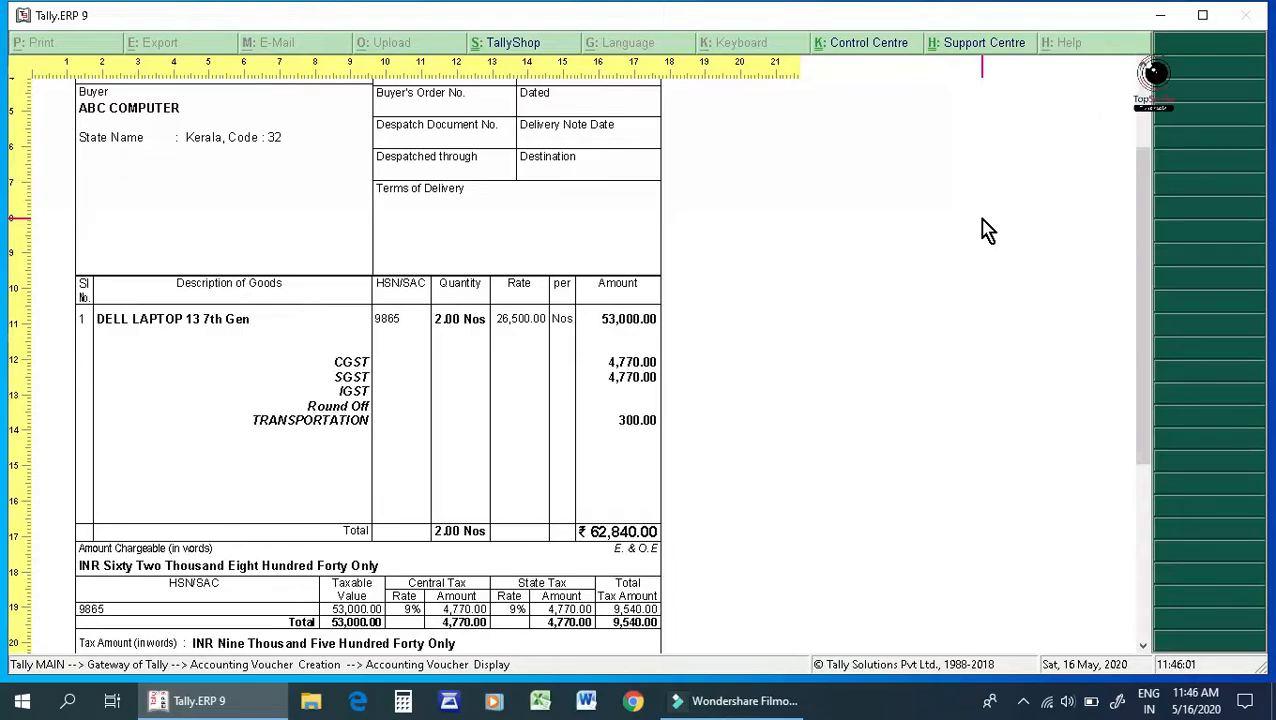
key(Escape)
key(Escape)
key(Escape)
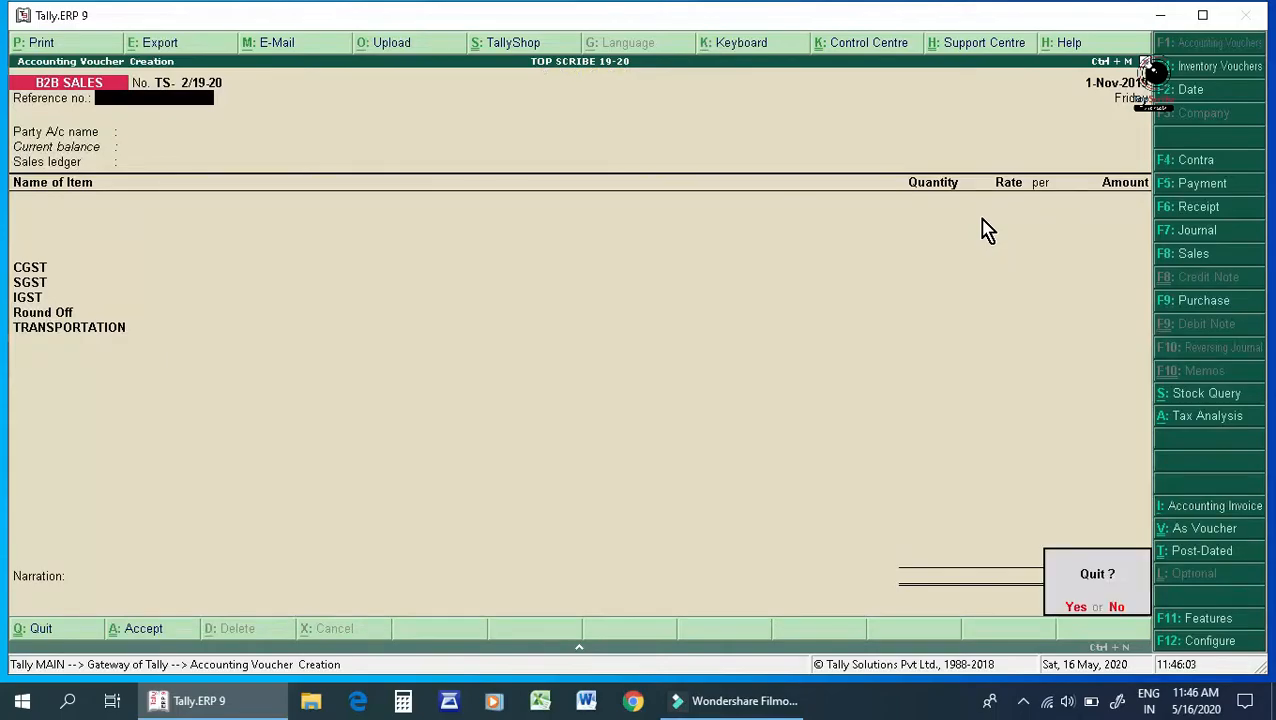
- Preview the tax invoice of the saved ABC COMPUTER voucher, and return to the Gateway of Tally
key(n)
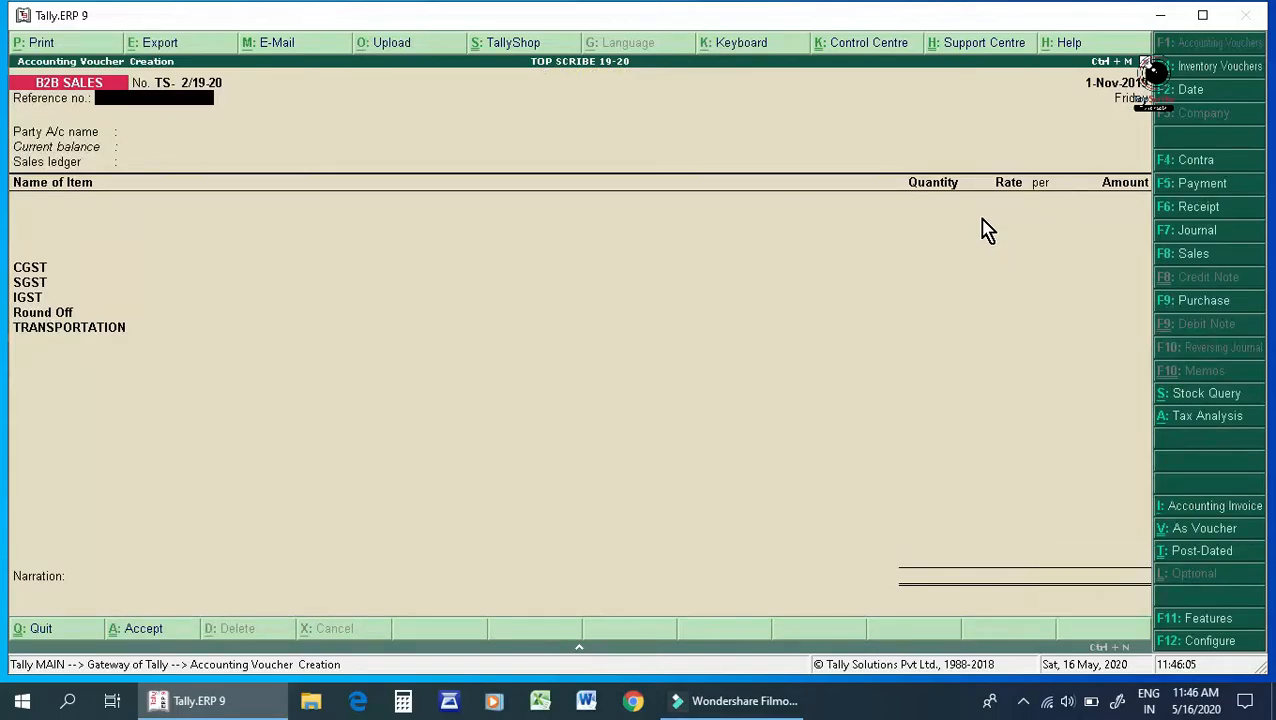
key(Escape)
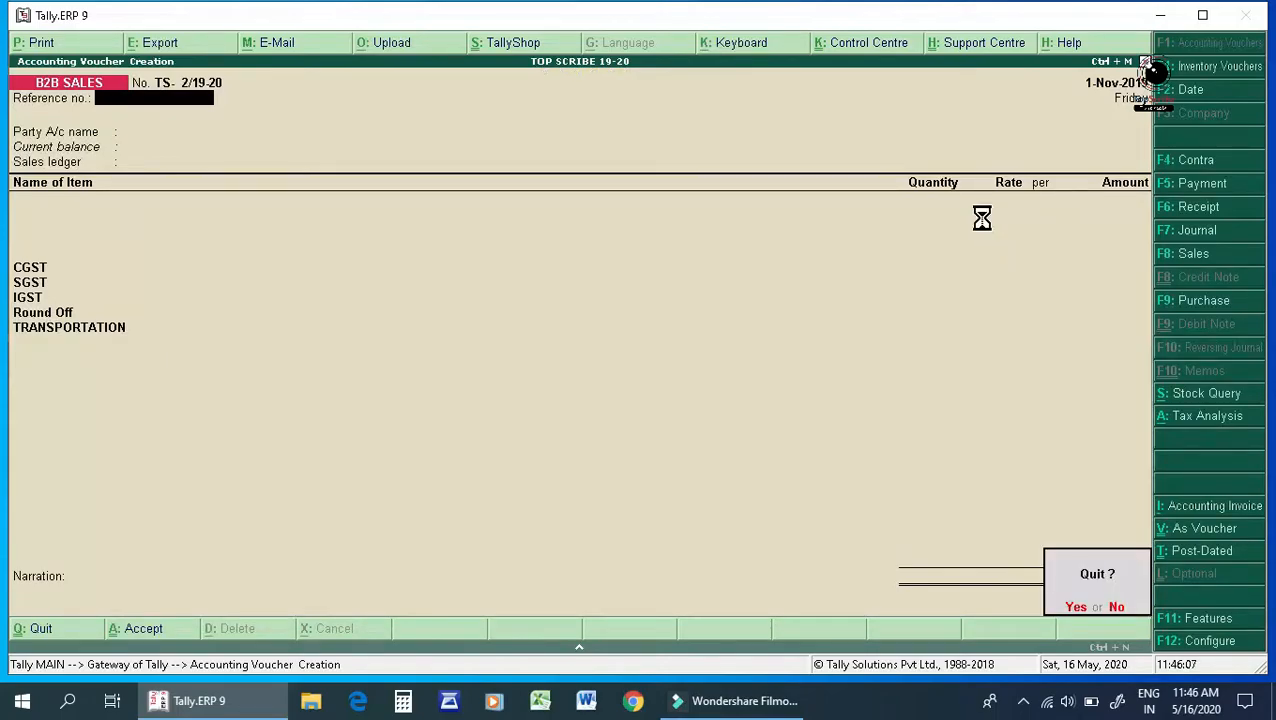
key(y)
key(alt+p)
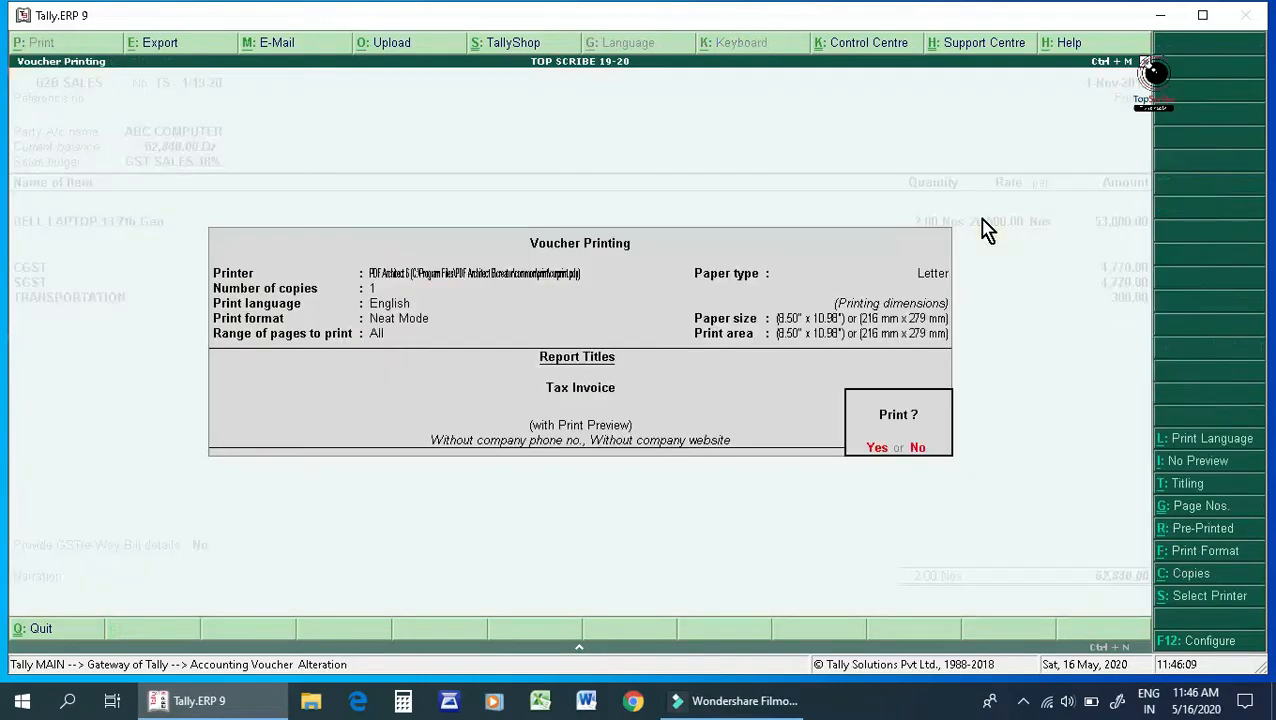
key(Return)
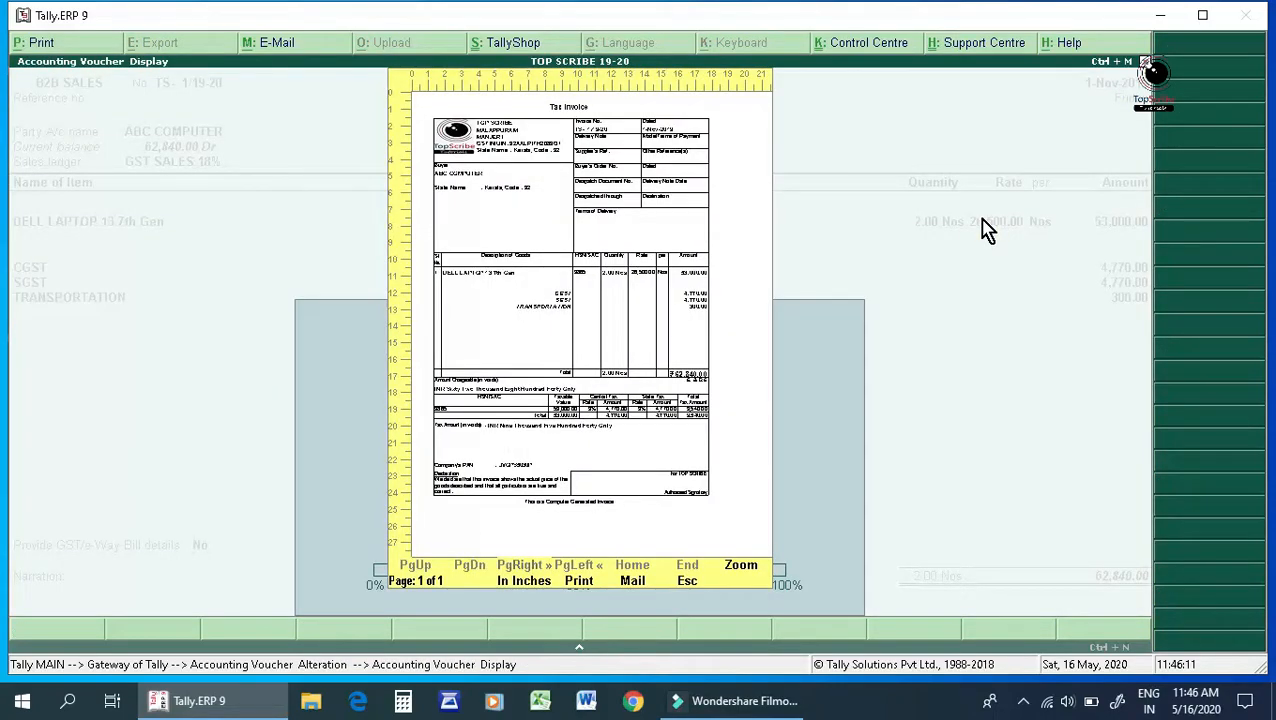
key(Escape)
key(Escape)
key(y)
key(Escape)
key(y)
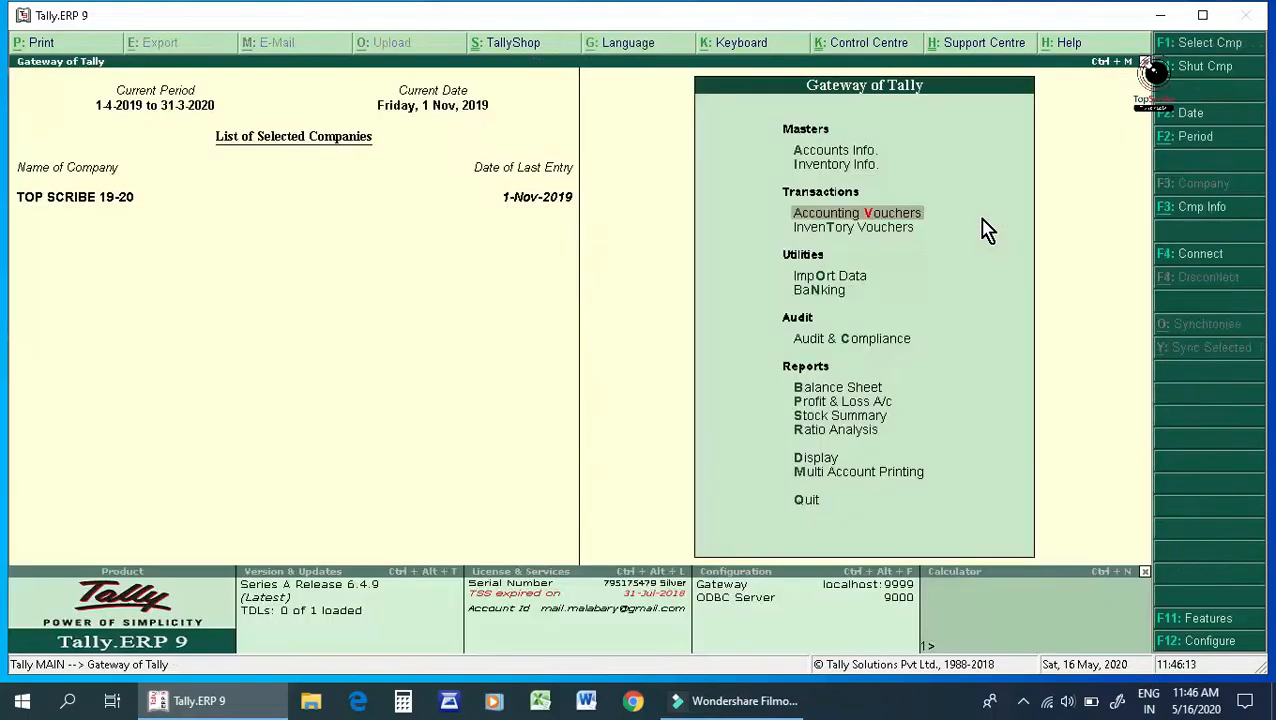
- Reopen the B2B SALES voucher type for alteration
key(Up)
key(Return)
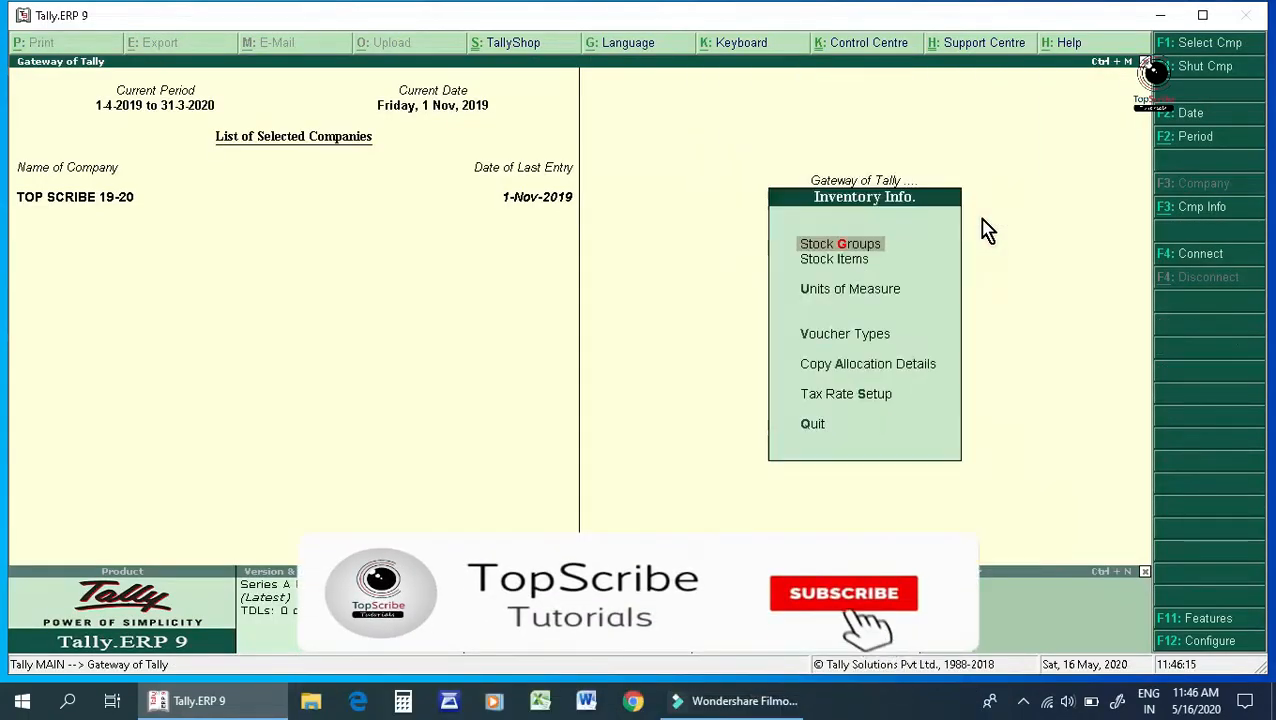
key(Down)
key(Down)
key(Down)
key(Up)
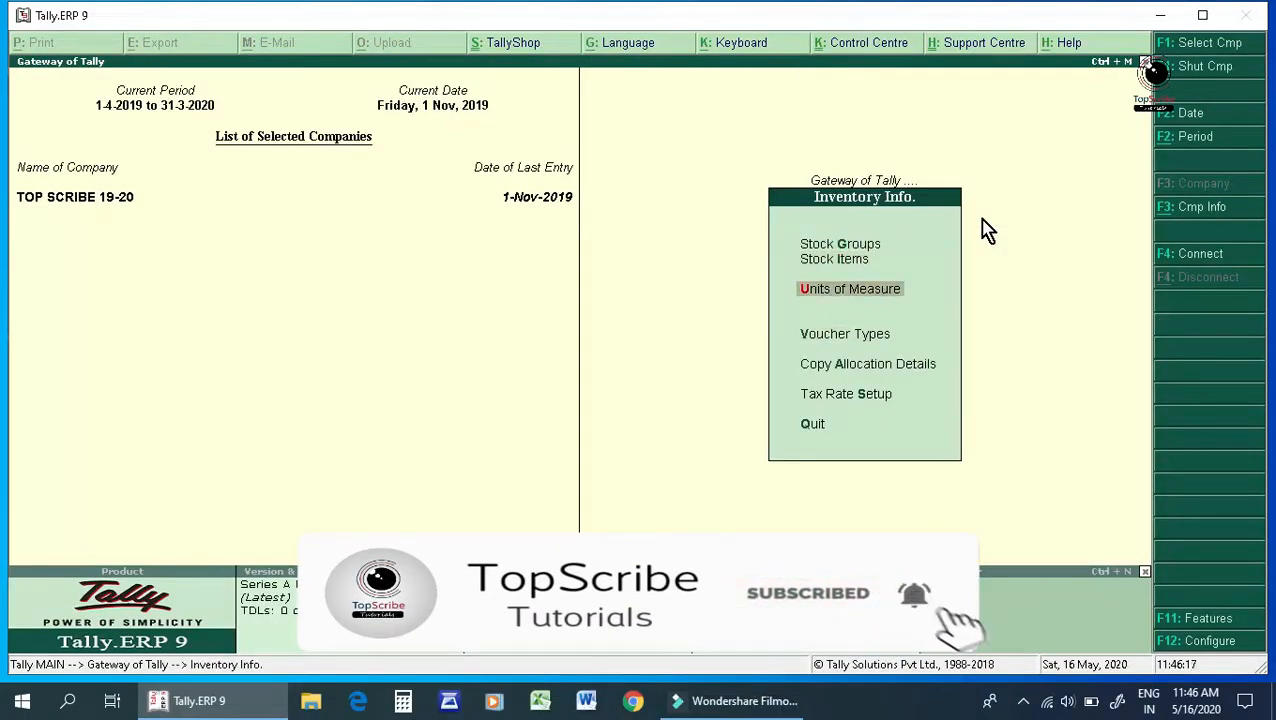
key(Down)
key(Return)
key(Down)
key(Down)
key(Return)
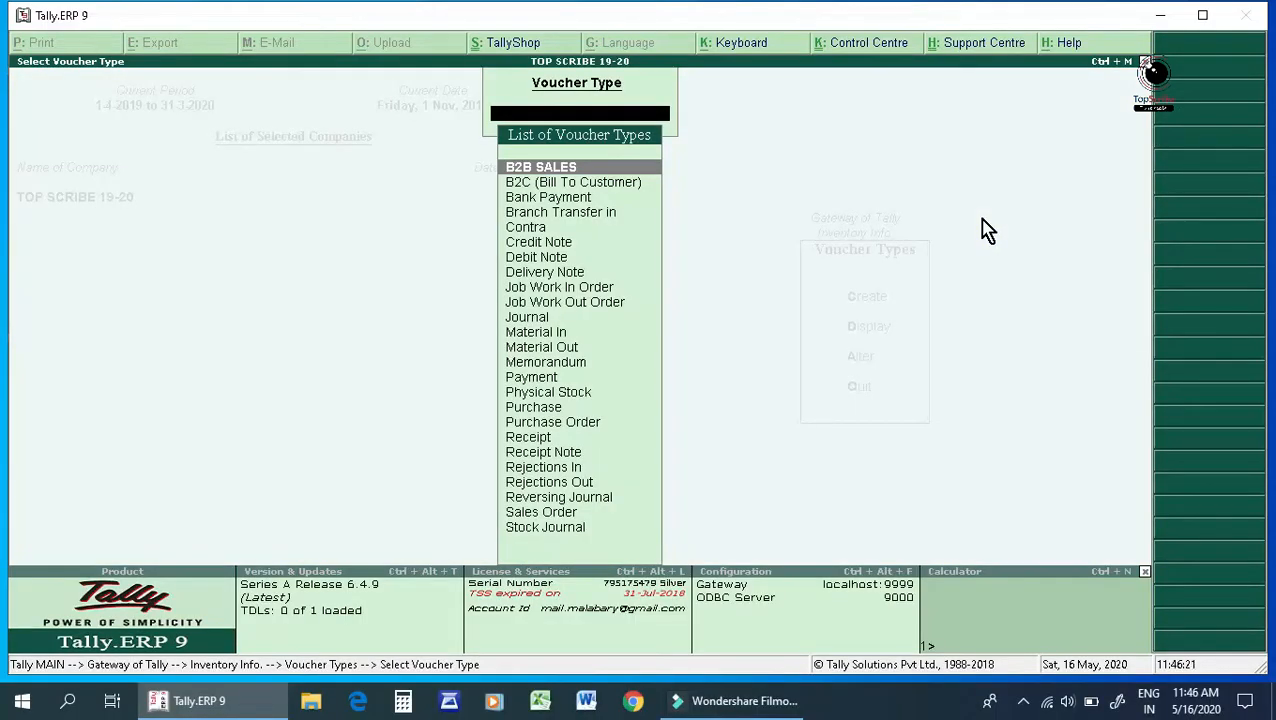
key(Return)
- In the B2B SALES voucher type, set Set/Alter Default Accounting Entries to Yes to open its default entries
key(Return)
key(Return)
key(Return)
key(Return)
key(Return)
key(Return)
key(Return)
key(Return)
key(Return)
text(Y)
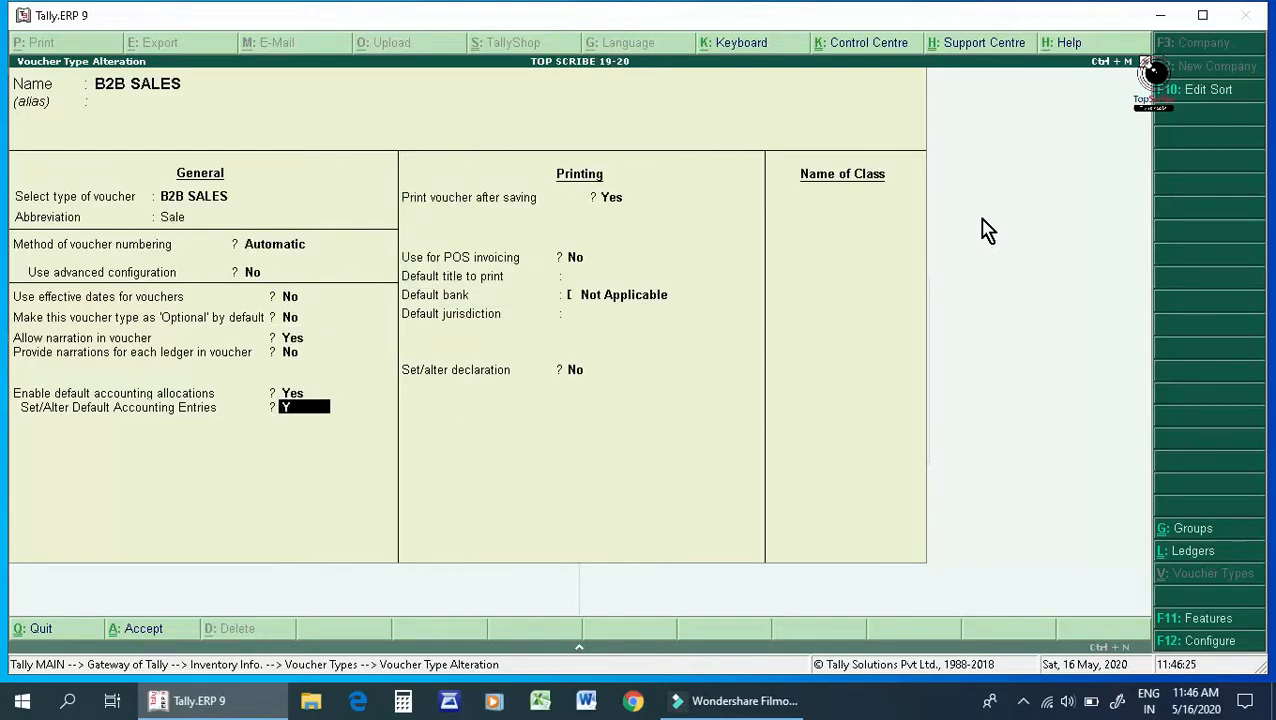
key(Return)
- Set Remove if Zero to Yes for the CGST, SGST and IGST ledgers in the additional accounting entries
key(Return)
key(Return)
key(Return)
key(Return)
key(Return)
key(Return)
key(Return)
key(Return)
key(Return)
key(BackSpace)
key(BackSpace)
text(Y)
key(Return)
key(Return)
text(Y)
key(Return)
key(Return)
key(BackSpace)
text(Y)
key(Return)
key(Return)
key(Return)
key(Return)
key(Return)
key(Return)
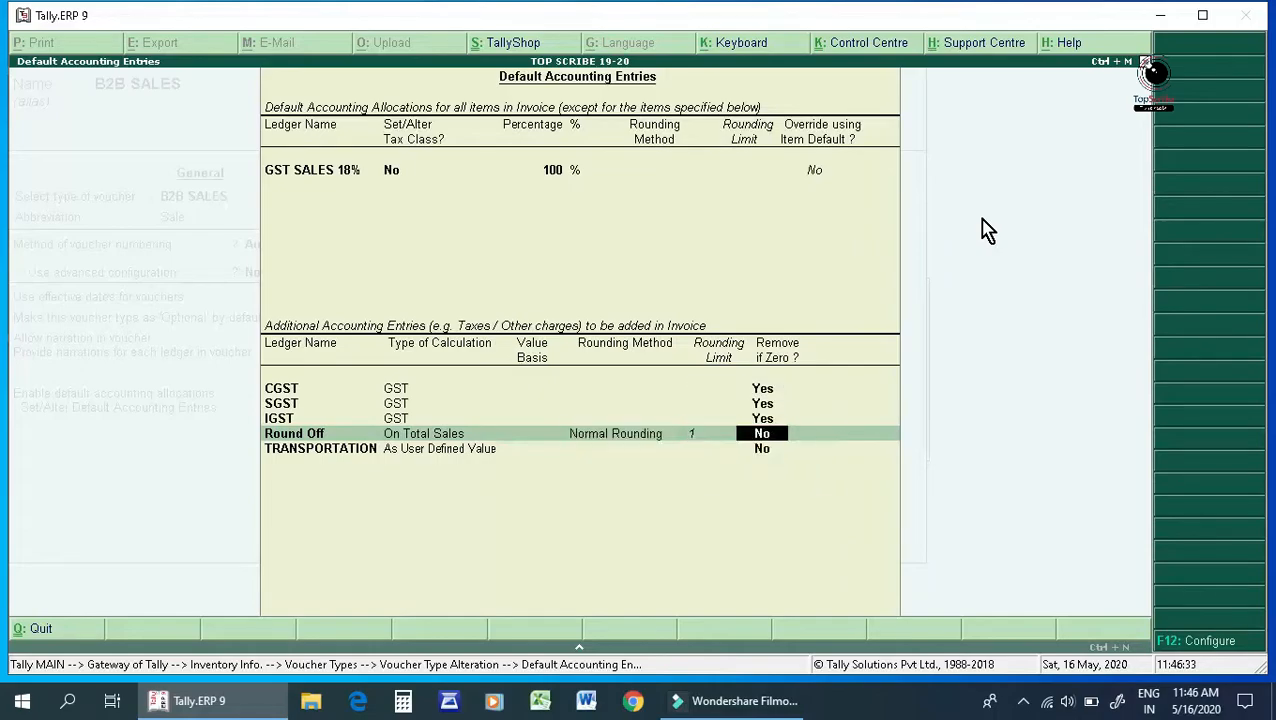
- Set Remove if Zero to Yes for the Round Off ledger and finish the default accounting entries
text(Y)
key(Return)
key(Return)
key(Return)
key(Return)
key(BackSpace)
key(Return)
key(Return)
key(Return)
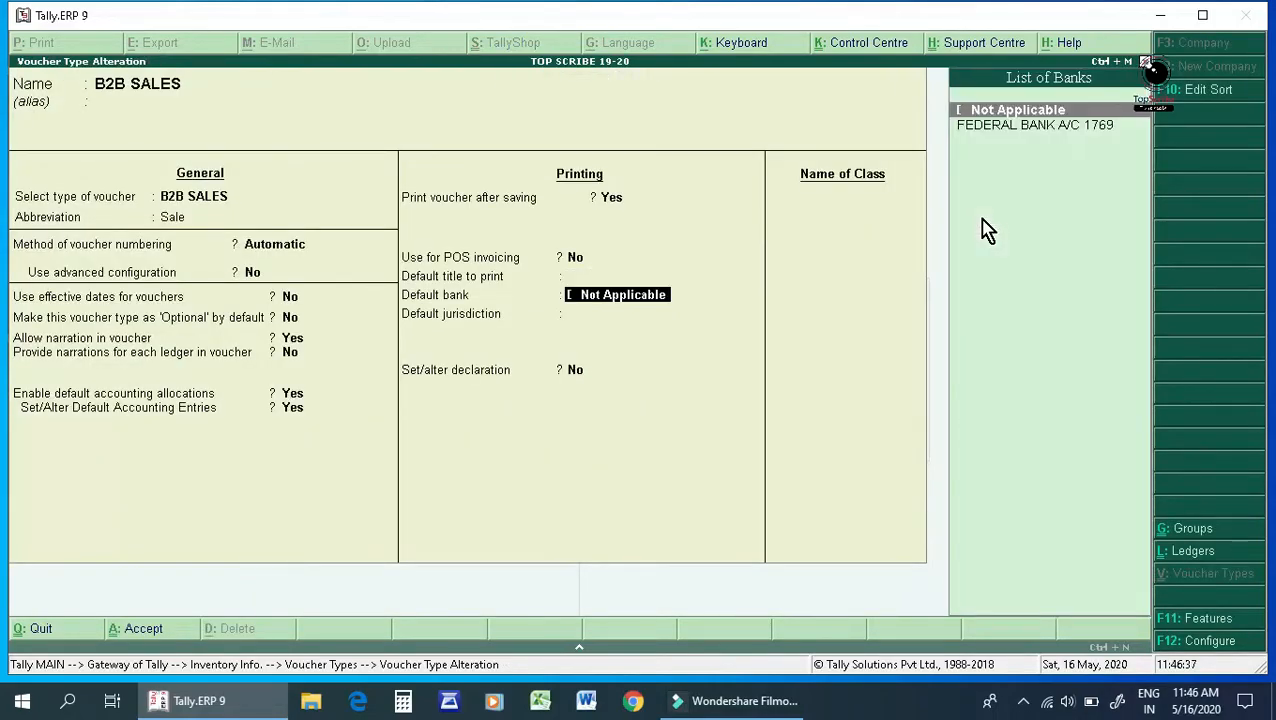
- Keep Print voucher after saving at Yes and set the default title to print to "B2B INVOICE"
key(BackSpace)
key(BackSpace)
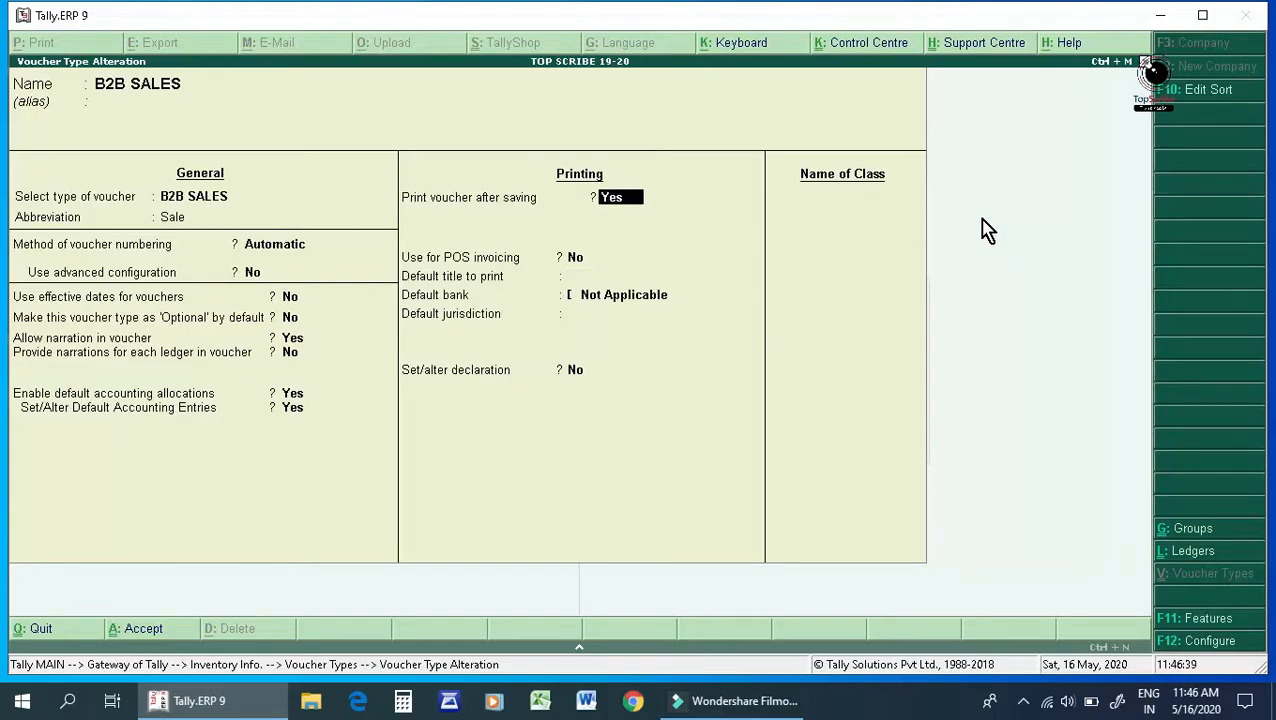
key(Return)
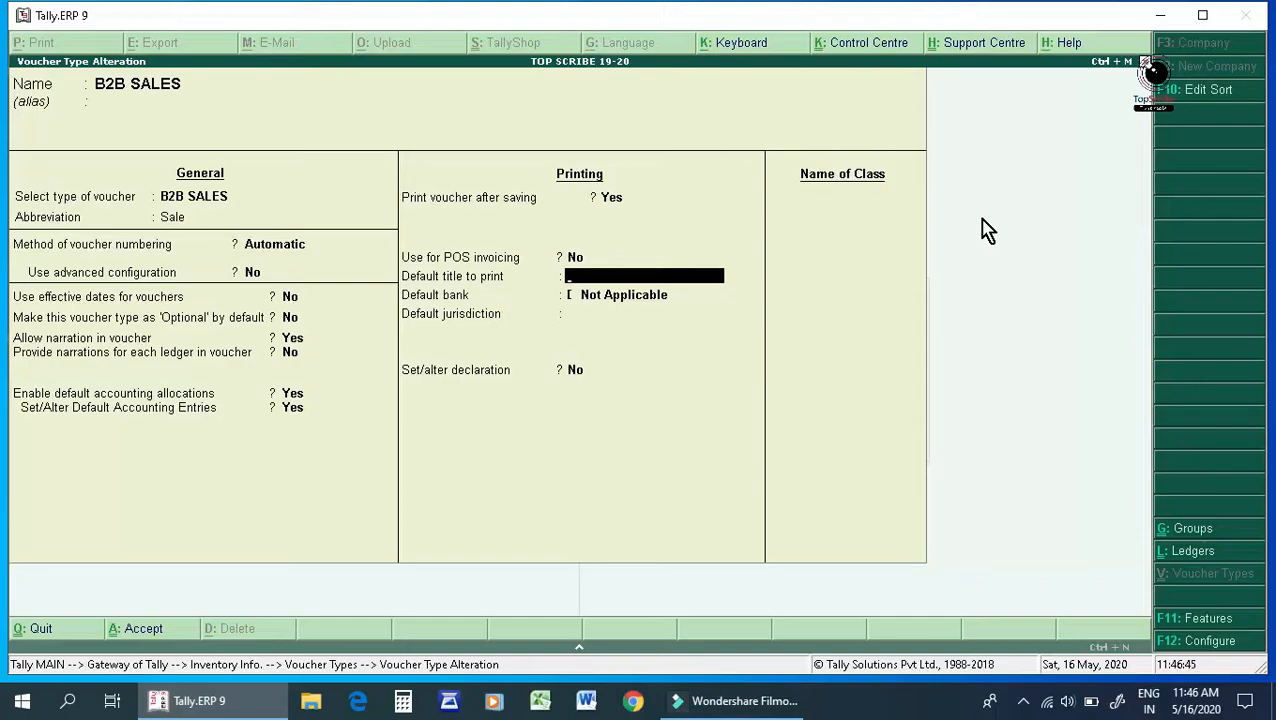
text(B2B INVOICE)
key(Return)
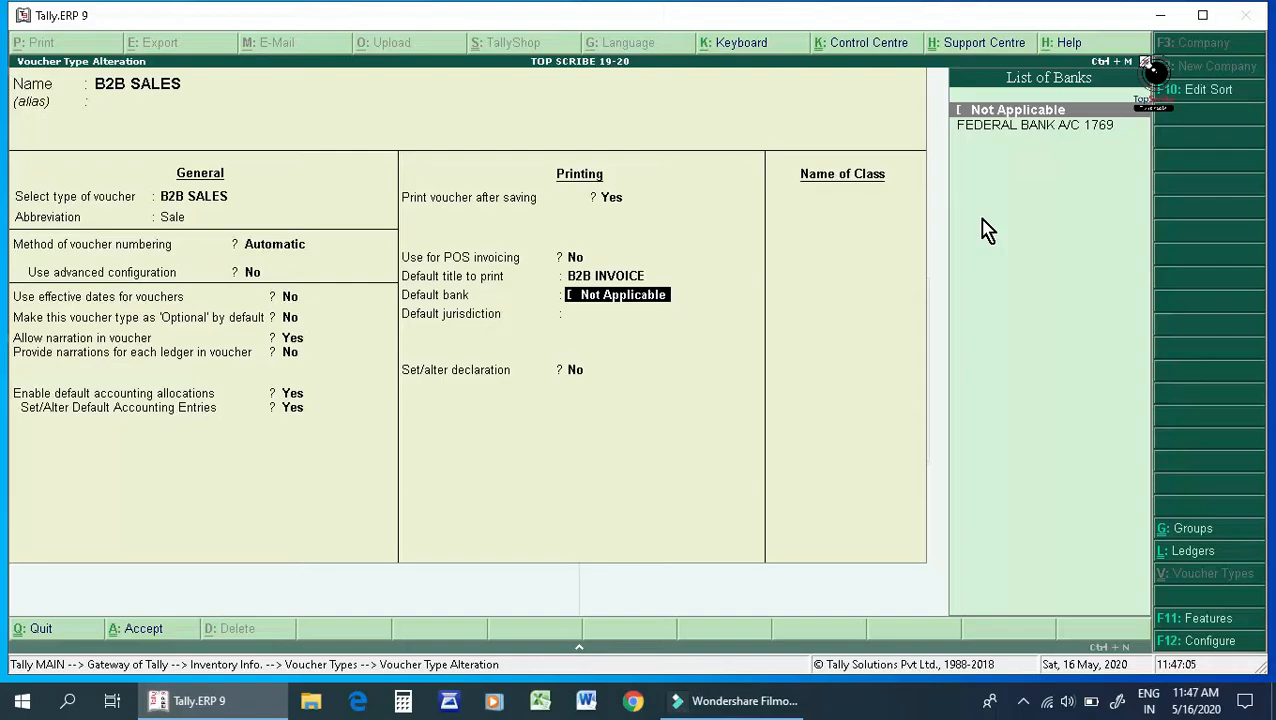
- Set the default bank to the Federal Bank account and the default jurisdiction to MANJERI
key(Down)
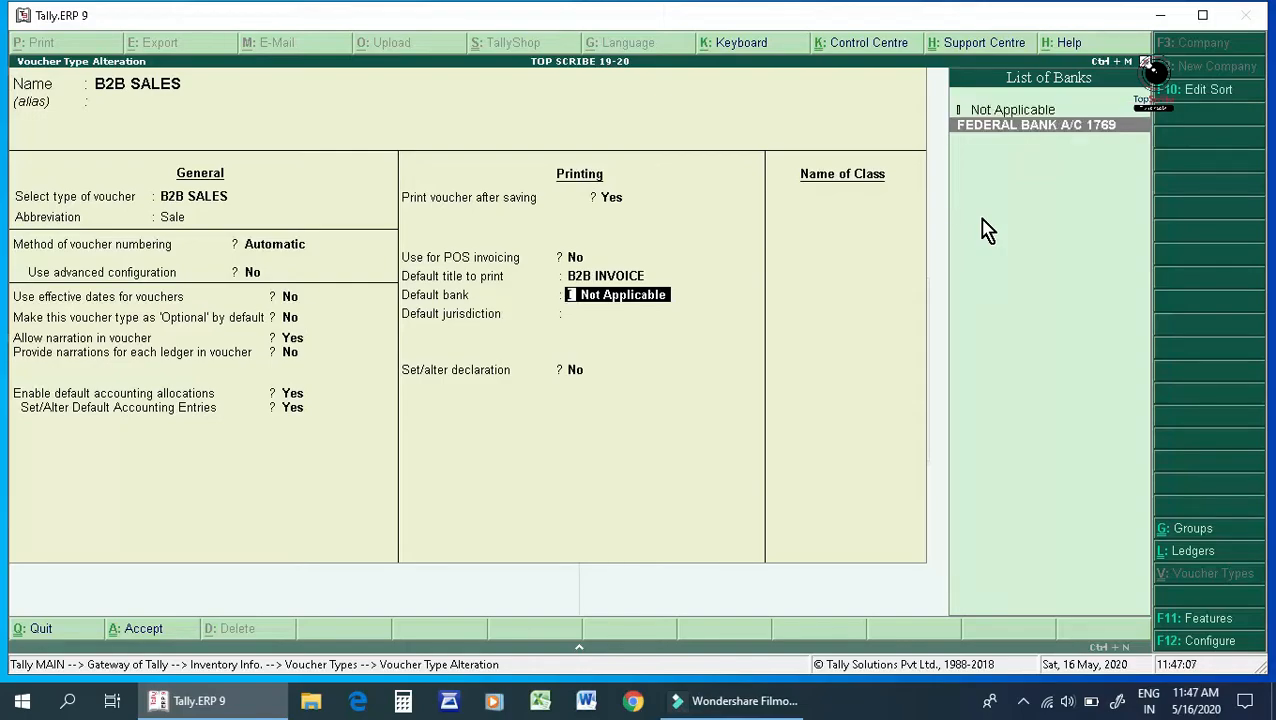
key(Return)
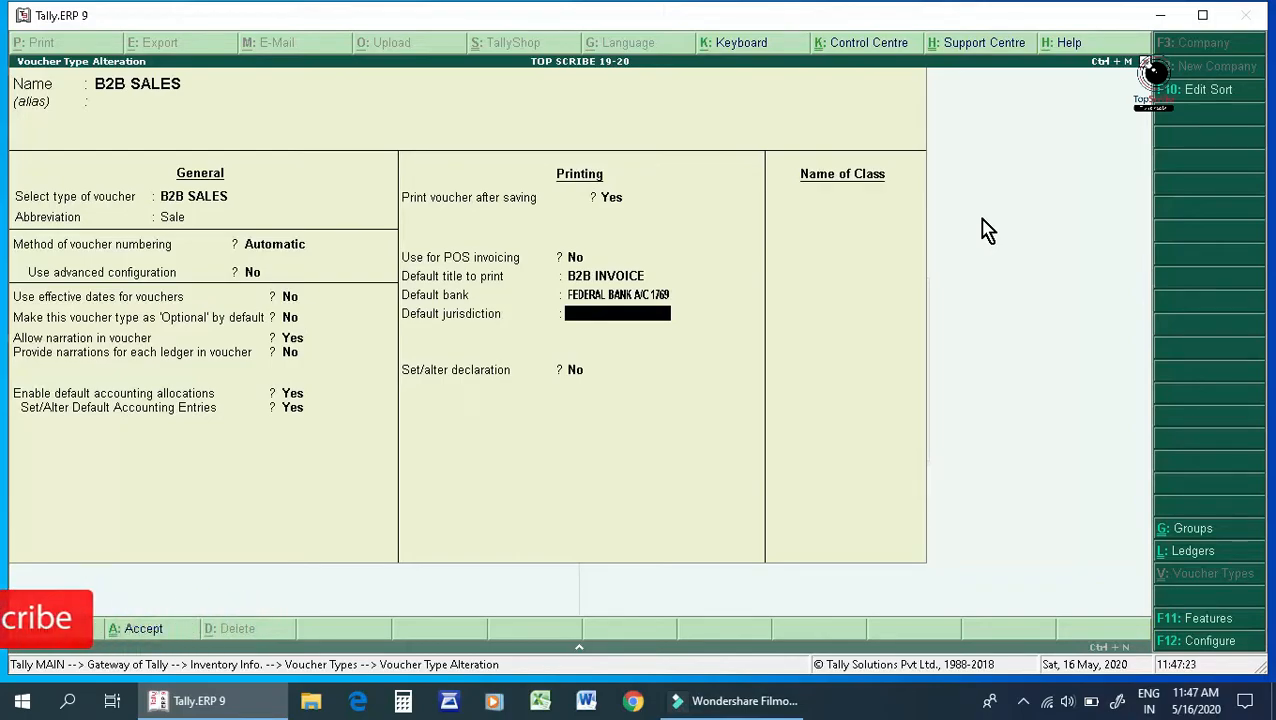
text(MANJERI)
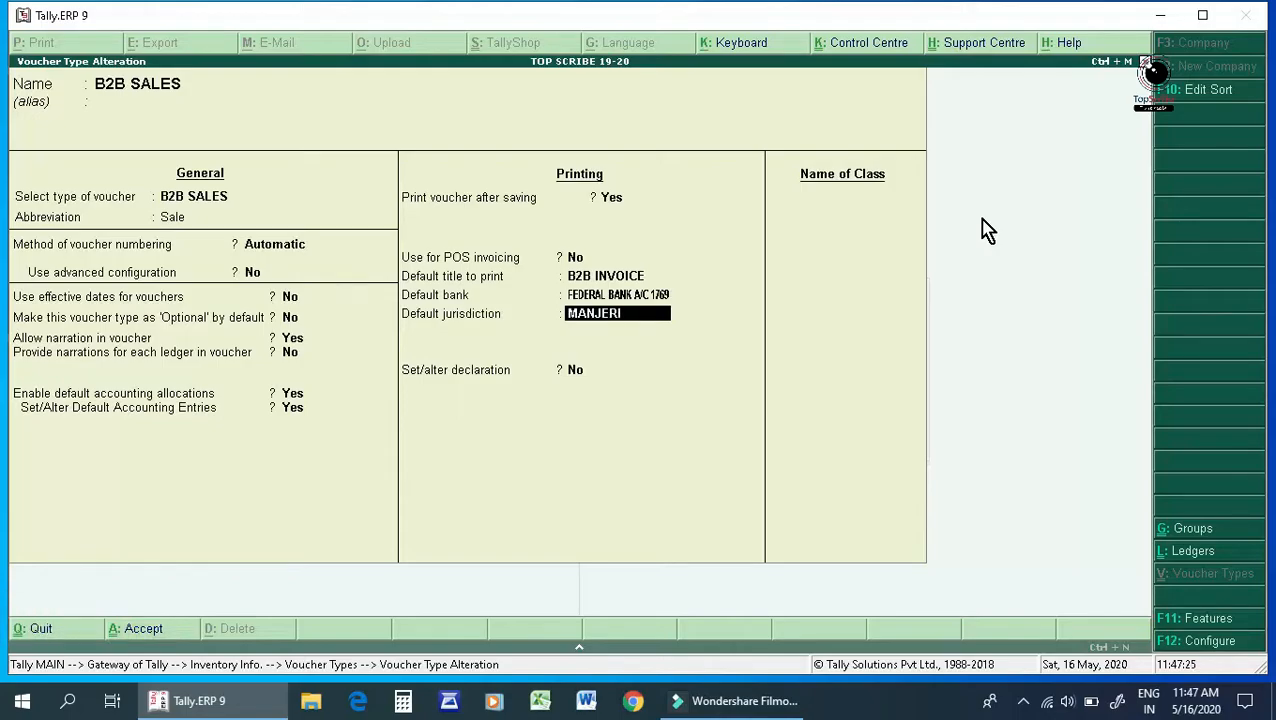
key(Return)
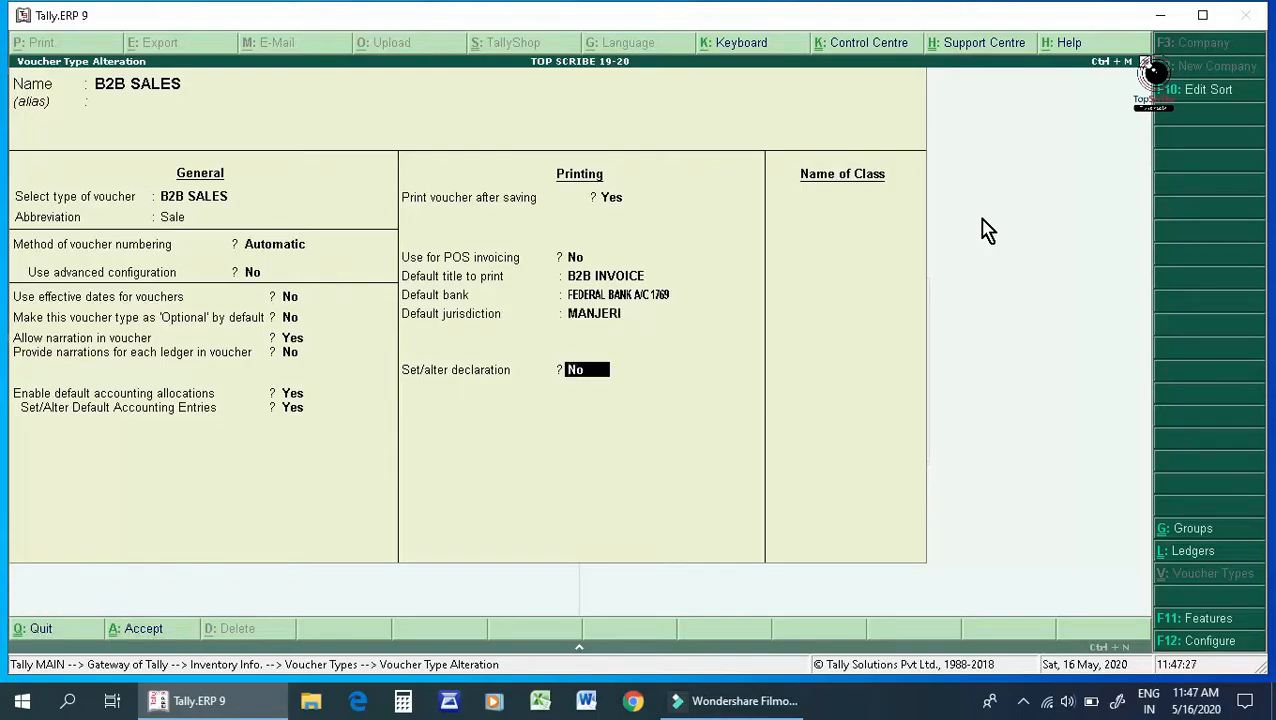
- Enable Set/alter declaration, replace the declaration text with "Soled Items Not return", and accept the voucher type without a class
text(Y)
key(Return)
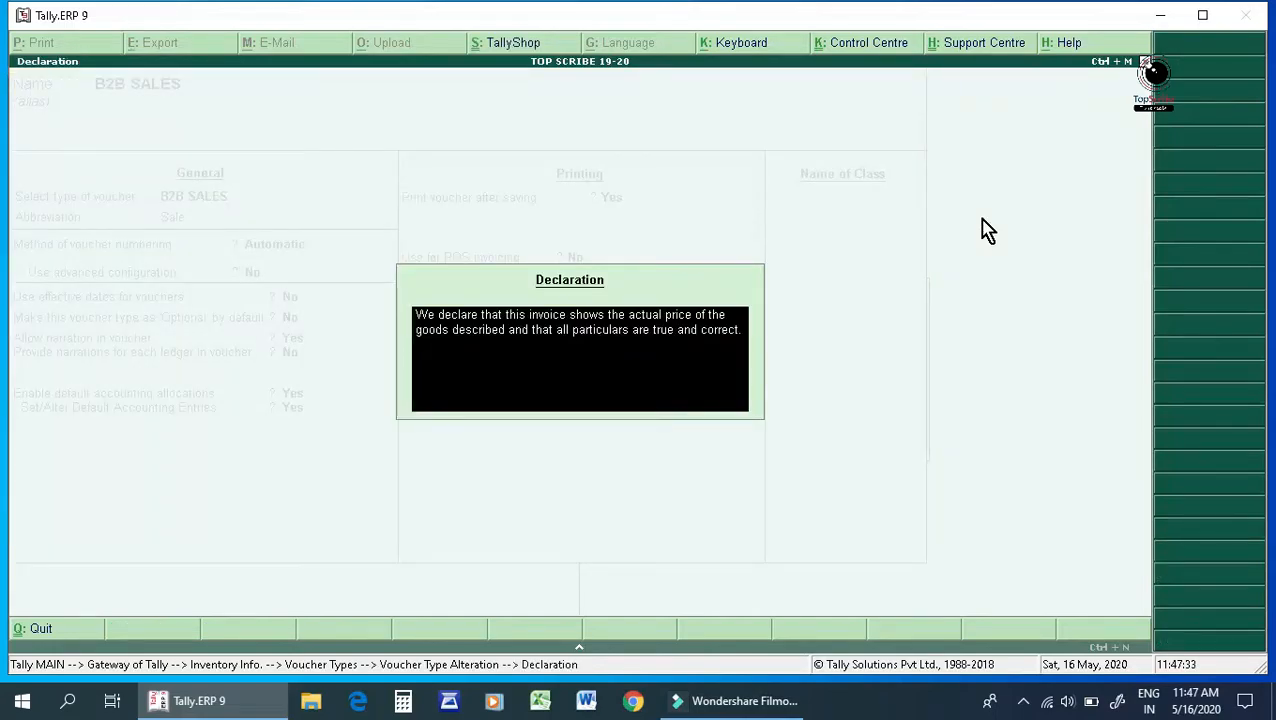
key(BackSpace)
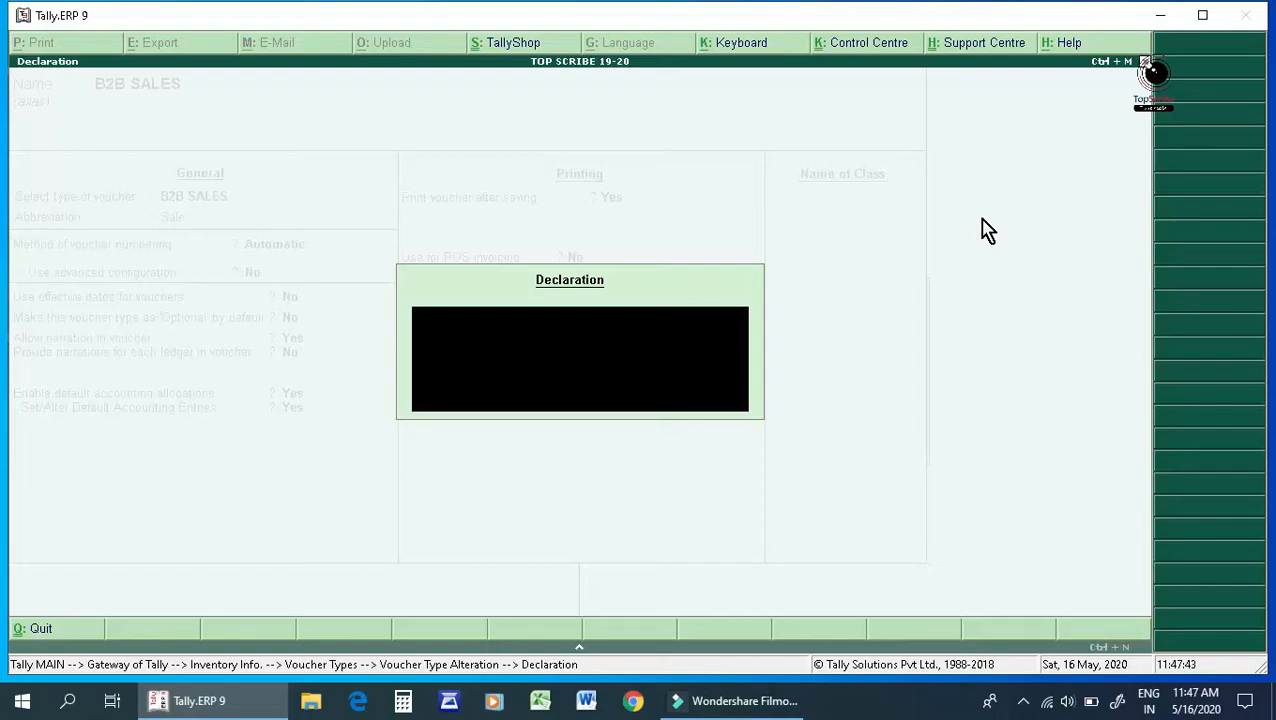
text(Soled Items Not retu)
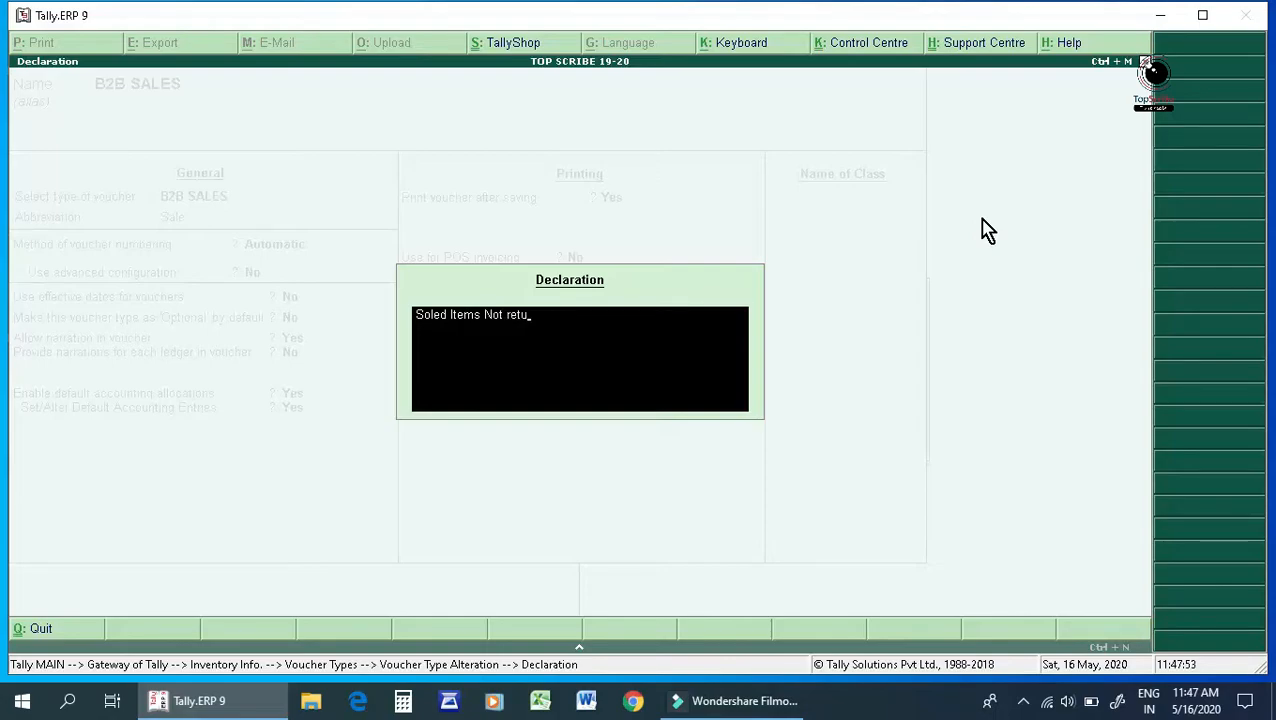
text(rn)
key(Return)
key(Return)
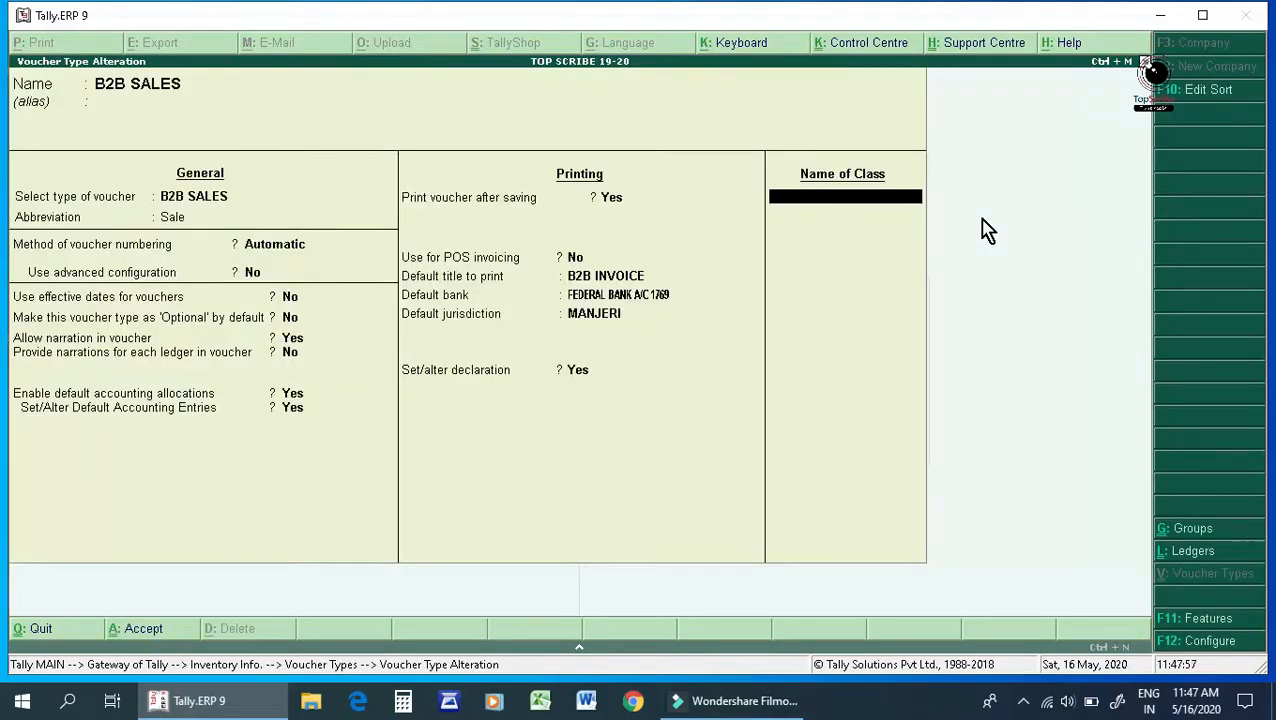
key(Return)
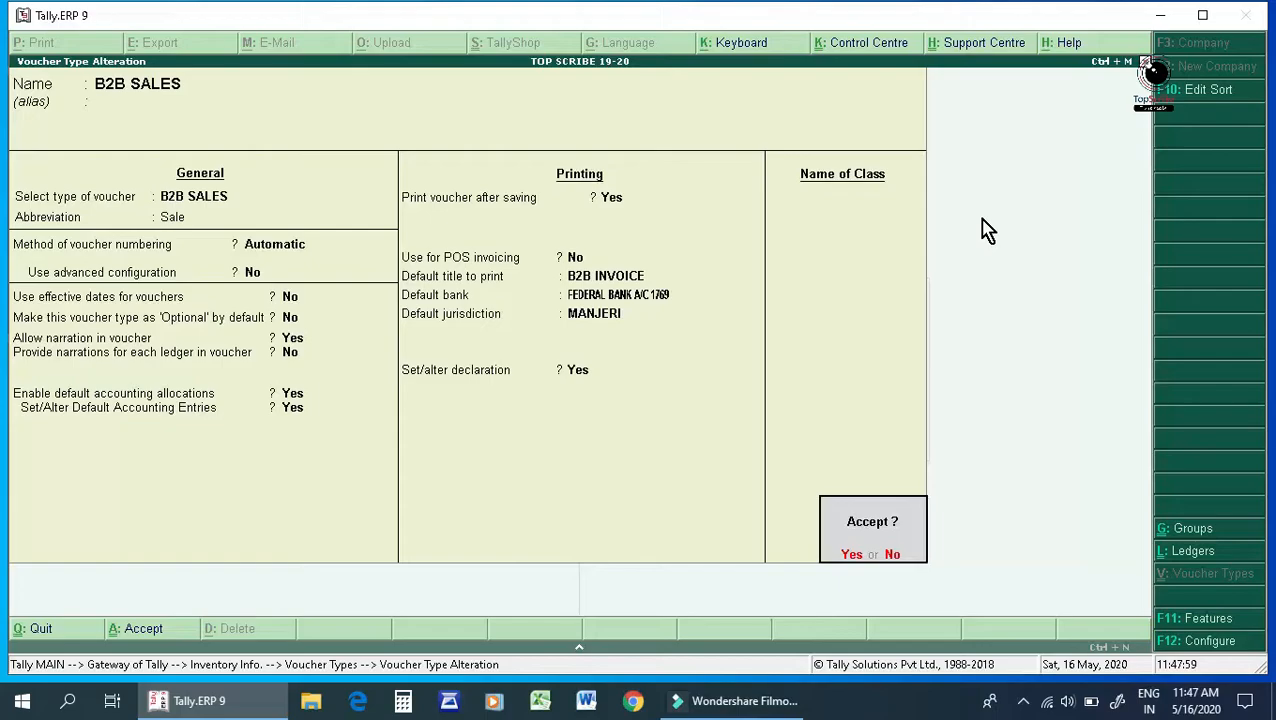
key(Return)
- Start a new B2B SALES voucher for the party ABC COMPUTER, accepting the party details as they are
key(Escape)
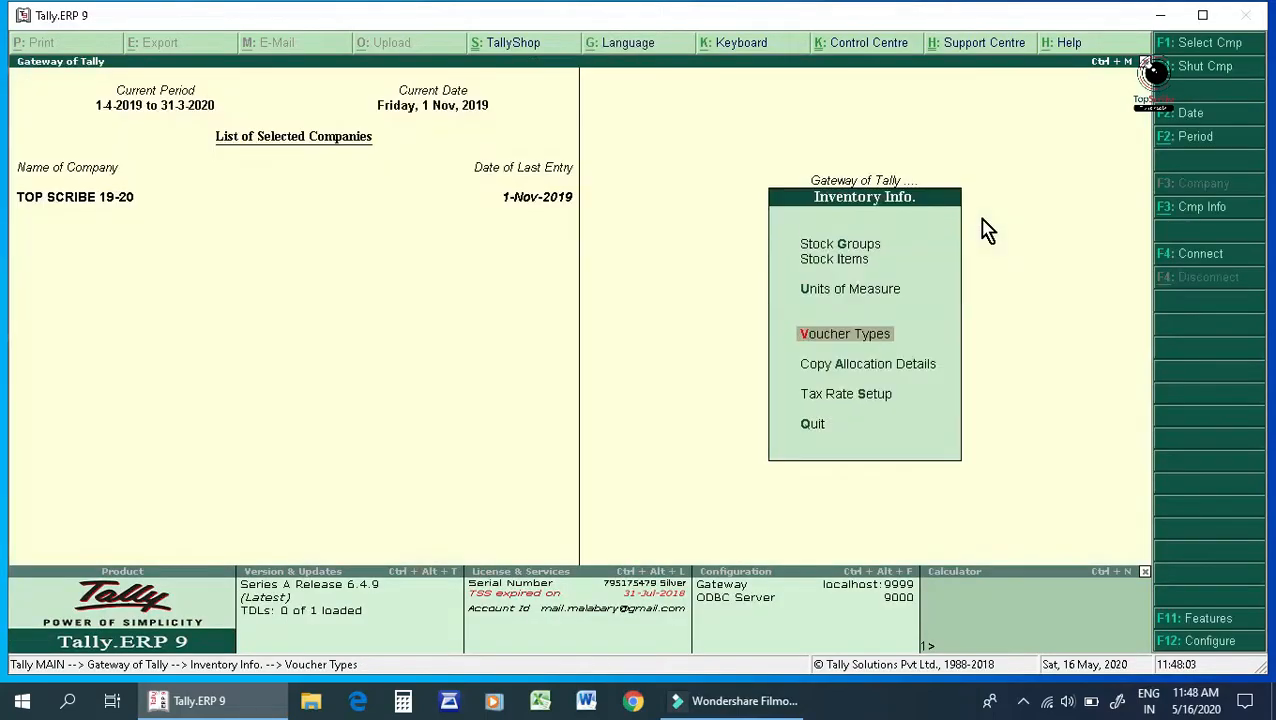
key(Escape)
key(v)
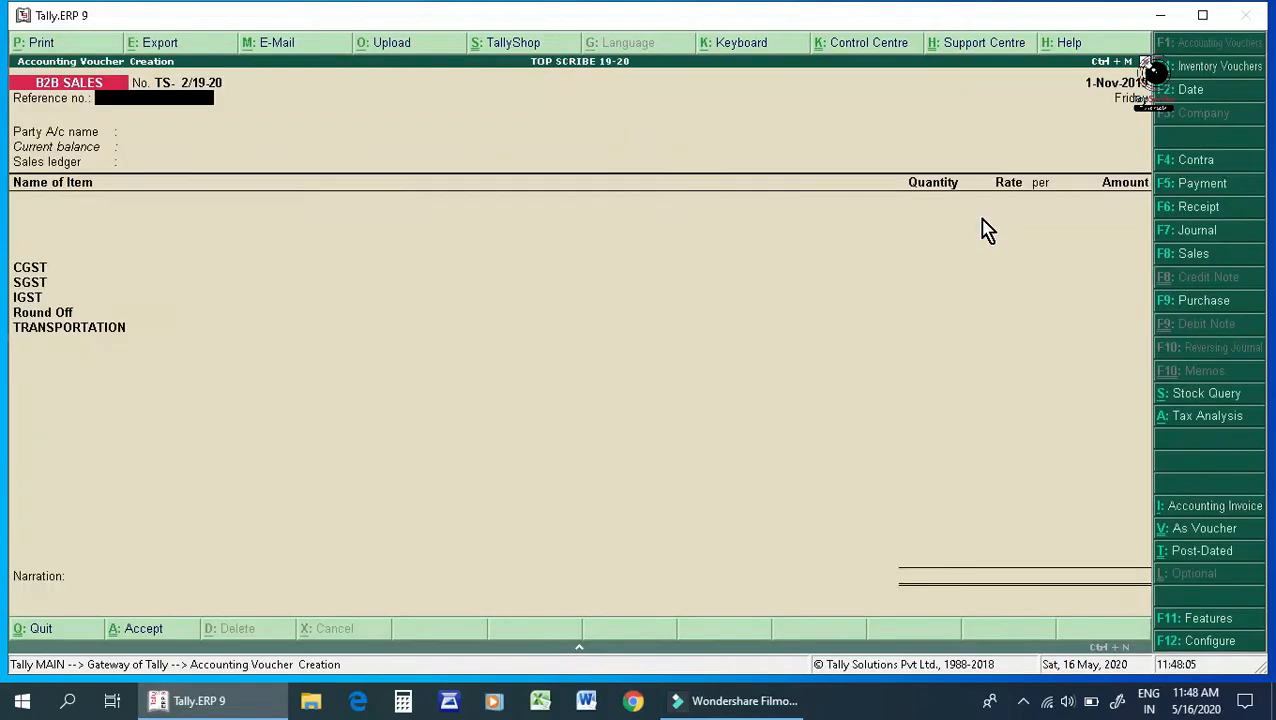
key(Return)
key(Return)
key(Return)
key(Return)
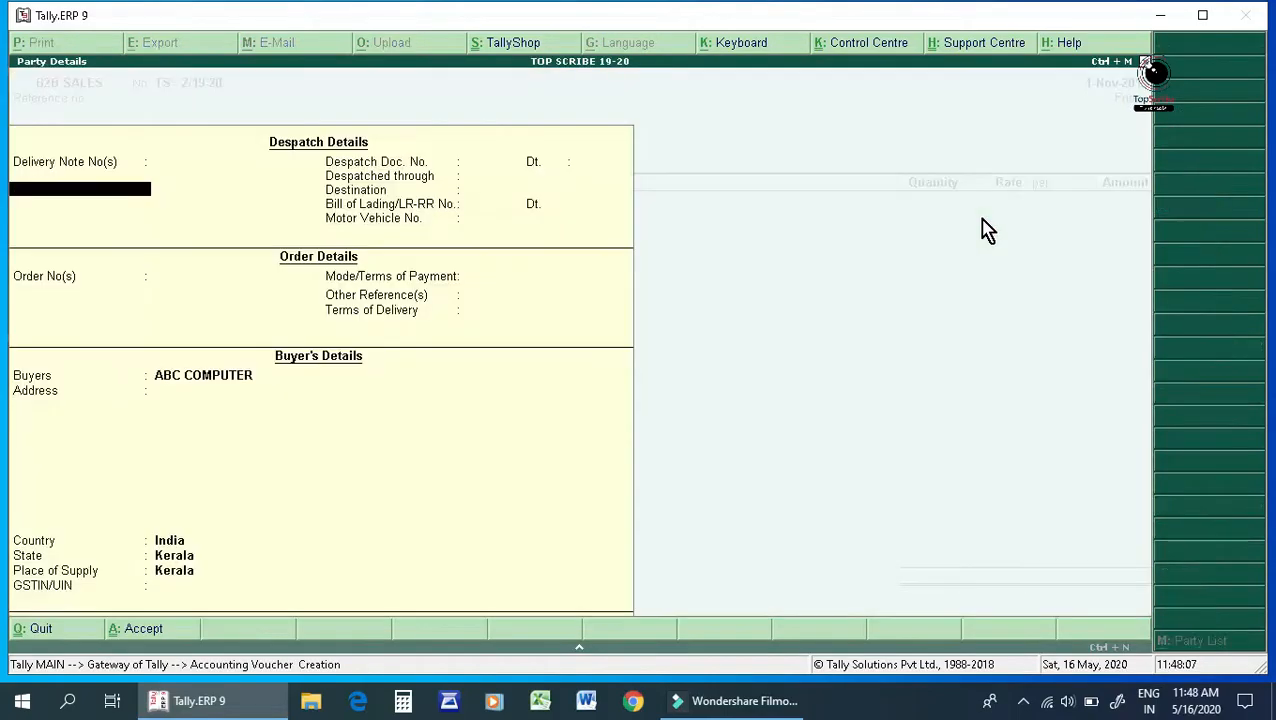
key(ctrl+a)
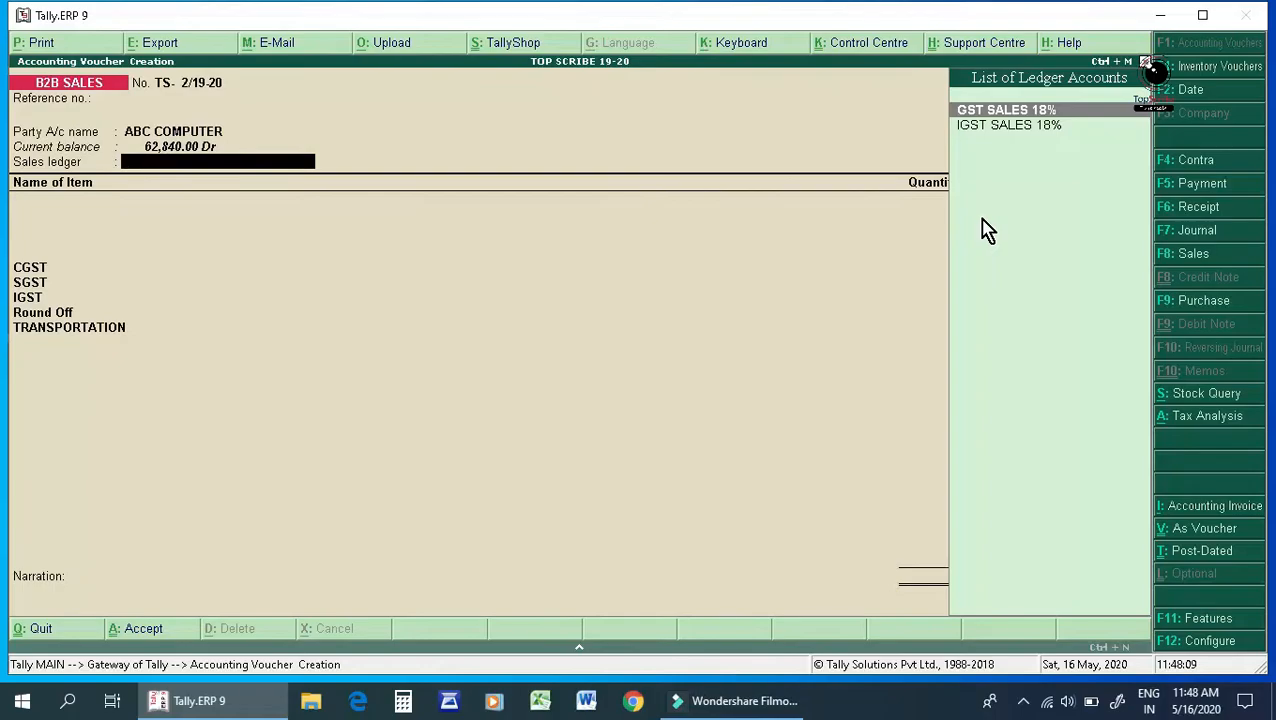
- Choose GST SALES 18% as the sales ledger and add 1 DELL LAPTOP 13 7th Gen at its default rate
key(Return)
key(Down)
key(Down)
key(Return)
text(1)
key(Return)
key(Return)
key(Return)
key(Return)
key(Return)
key(Return)
key(Return)
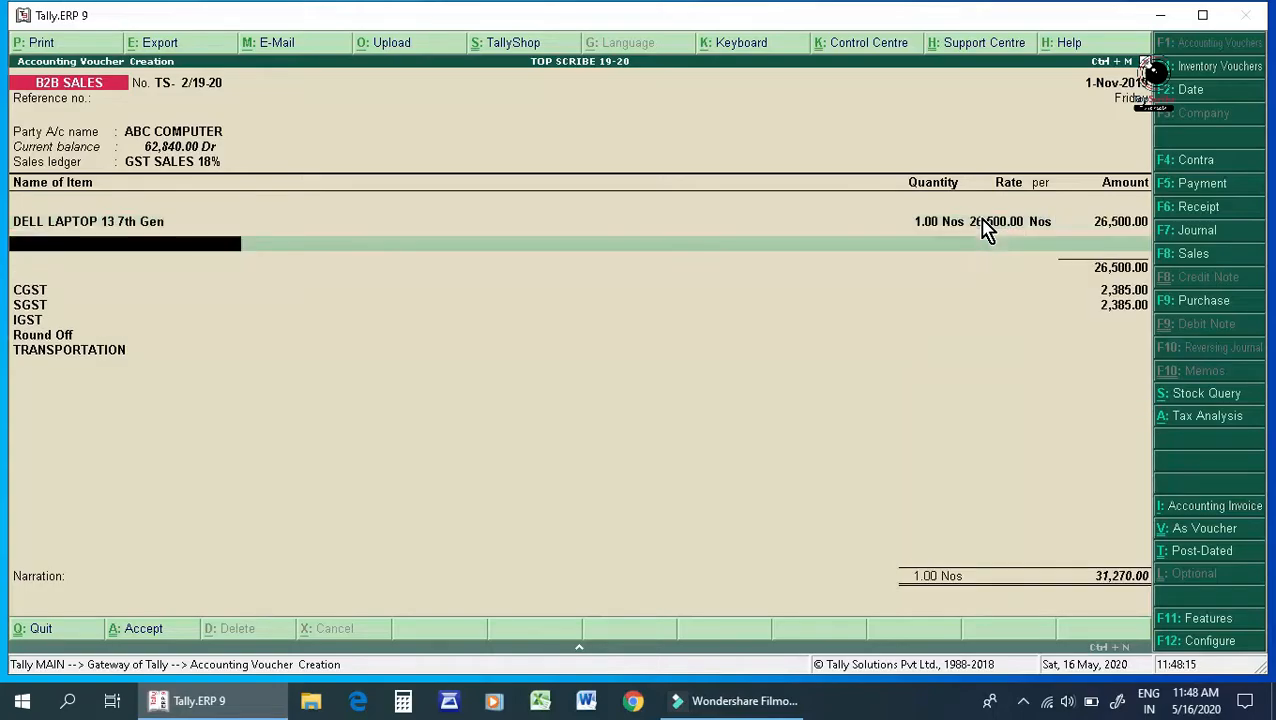
- Change the rate of the DELL LAPTOP 13 7th Gen line to 23,210
key(Return)
key(Return)
key(Return)
key(Return)
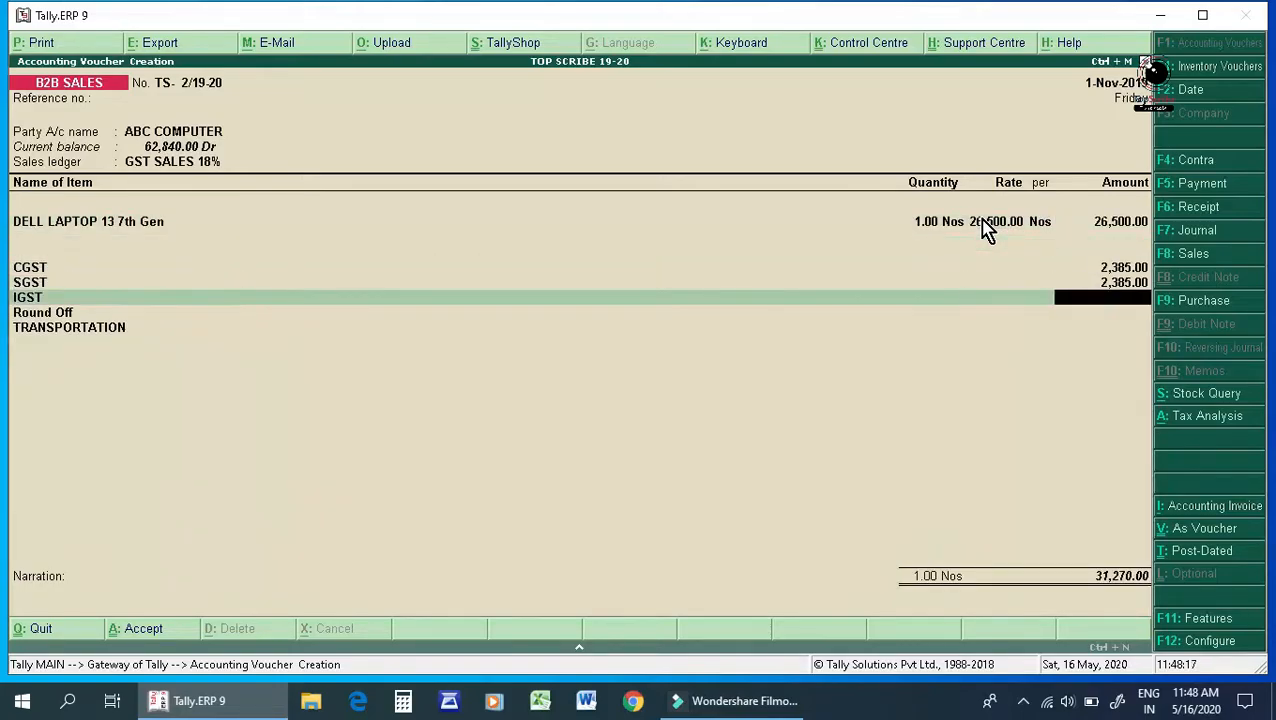
key(BackSpace)
key(BackSpace)
key(BackSpace)
key(BackSpace)
key(BackSpace)
key(BackSpace)
key(BackSpace)
key(BackSpace)
key(BackSpace)
key(BackSpace)
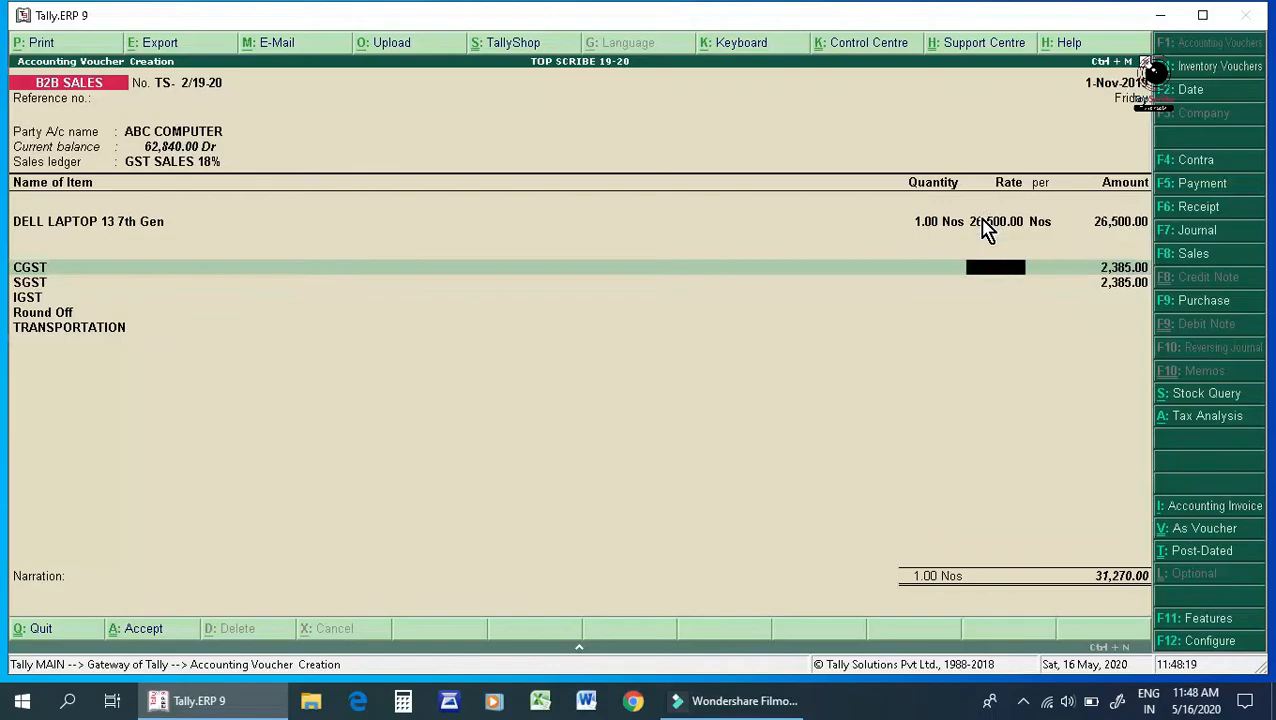
key(BackSpace)
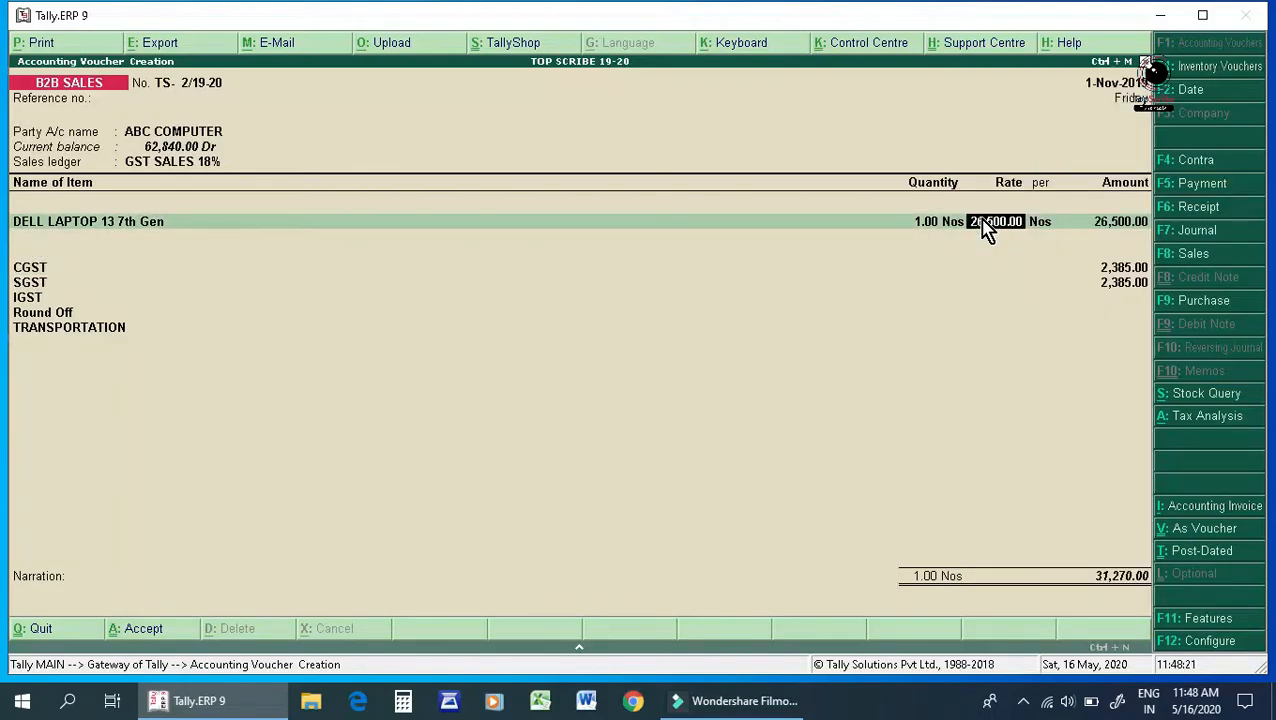
text(23,210)
key(Return)
- Accept the calculated CGST, SGST and Round Off amounts, leaving IGST and TRANSPORTATION empty
key(Return)
key(Return)
key(Return)
key(Return)
key(Return)
key(Return)
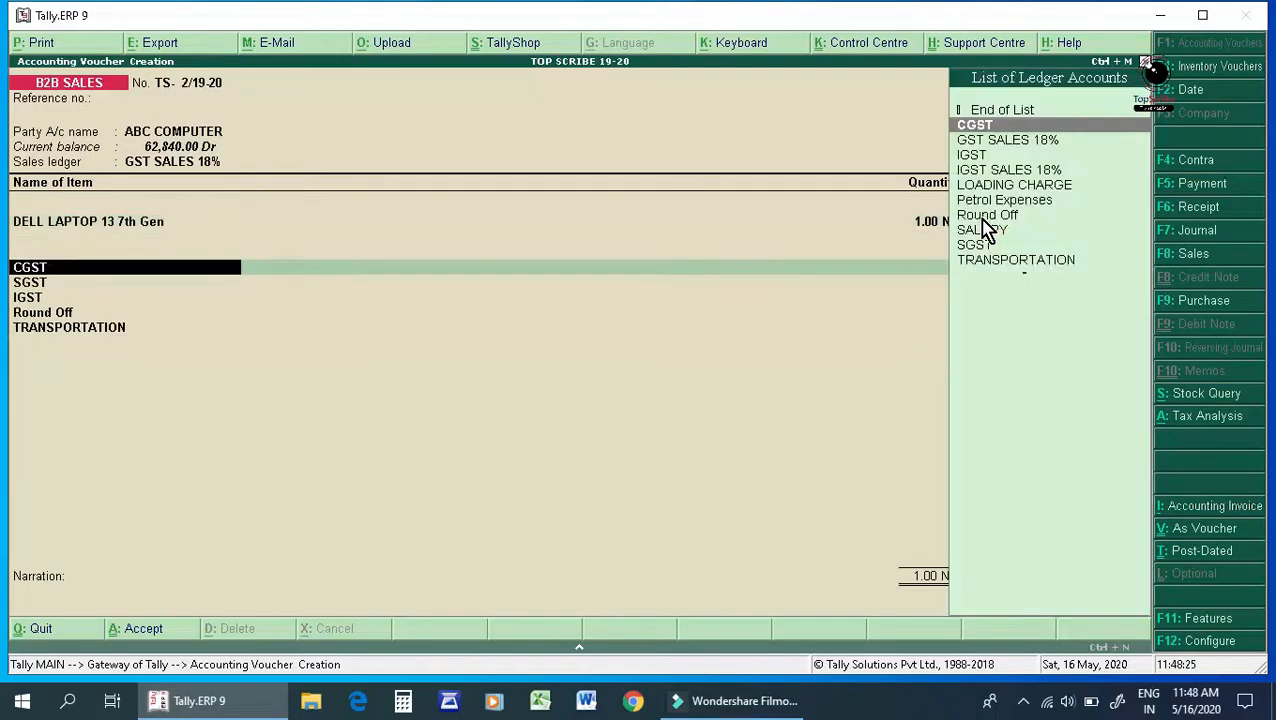
key(Return)
key(Return)
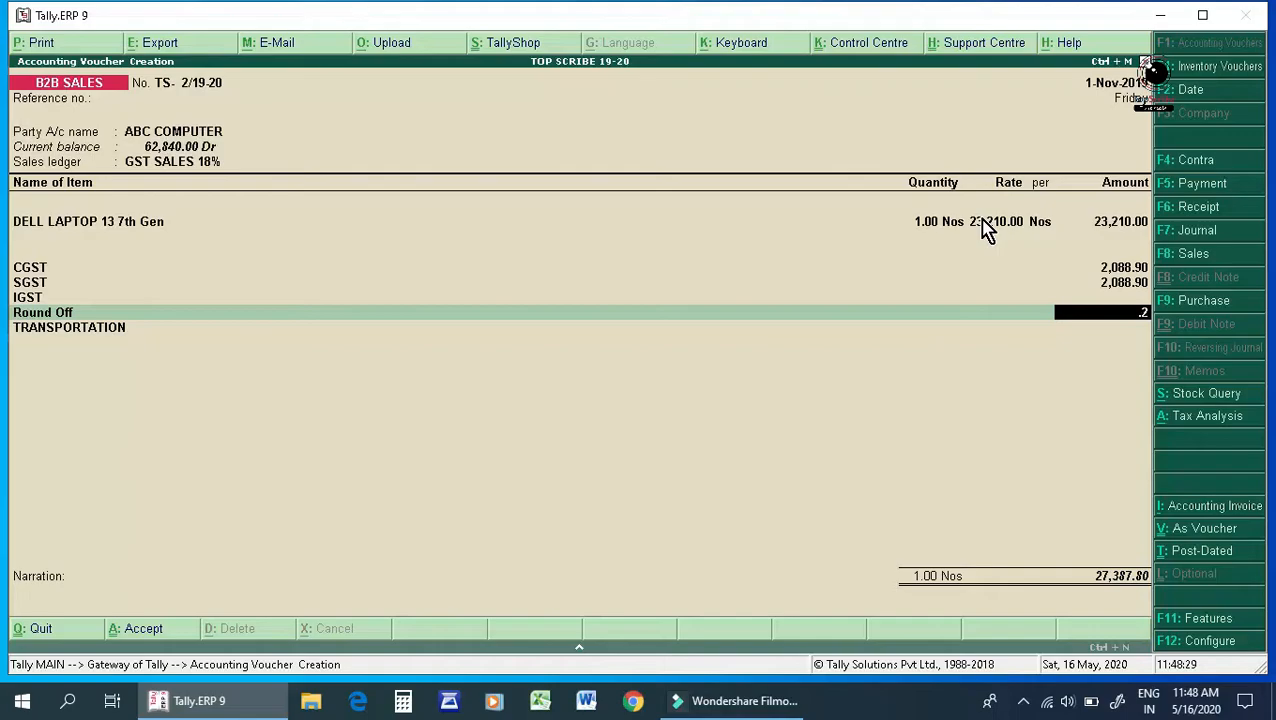
key(Return)
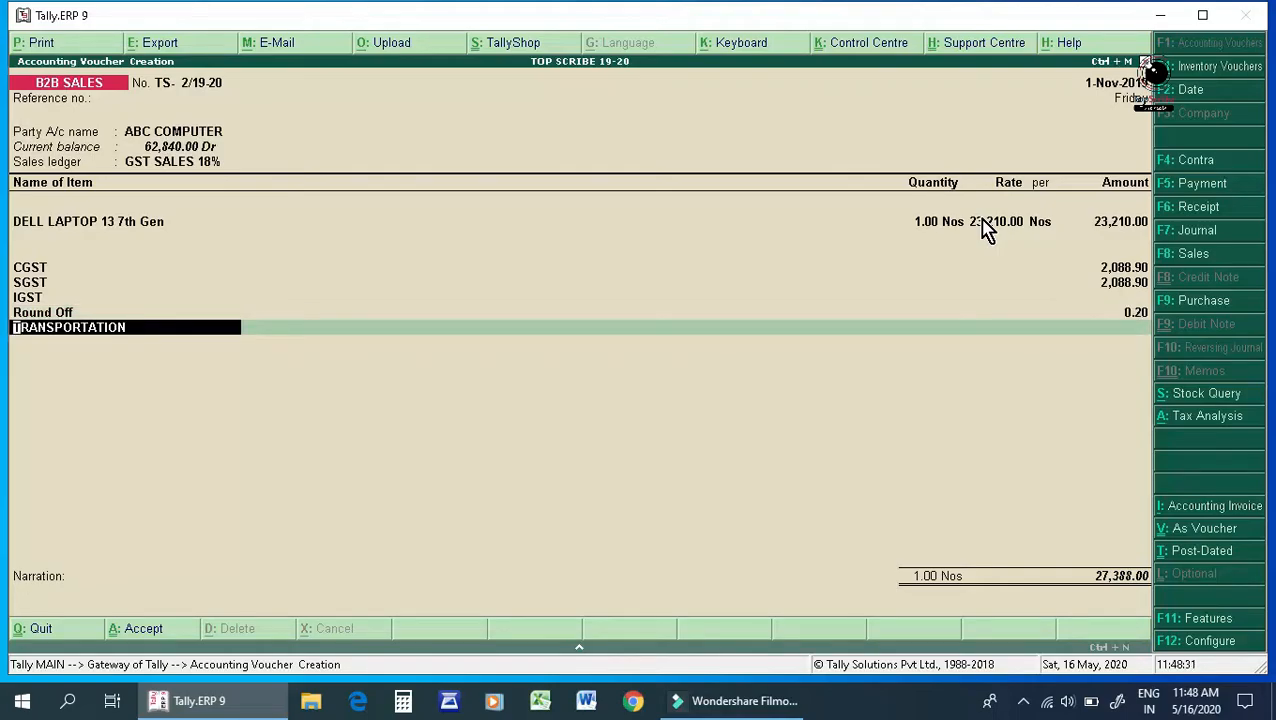
key(Return)
key(Return)
key(Return)
key(Return)
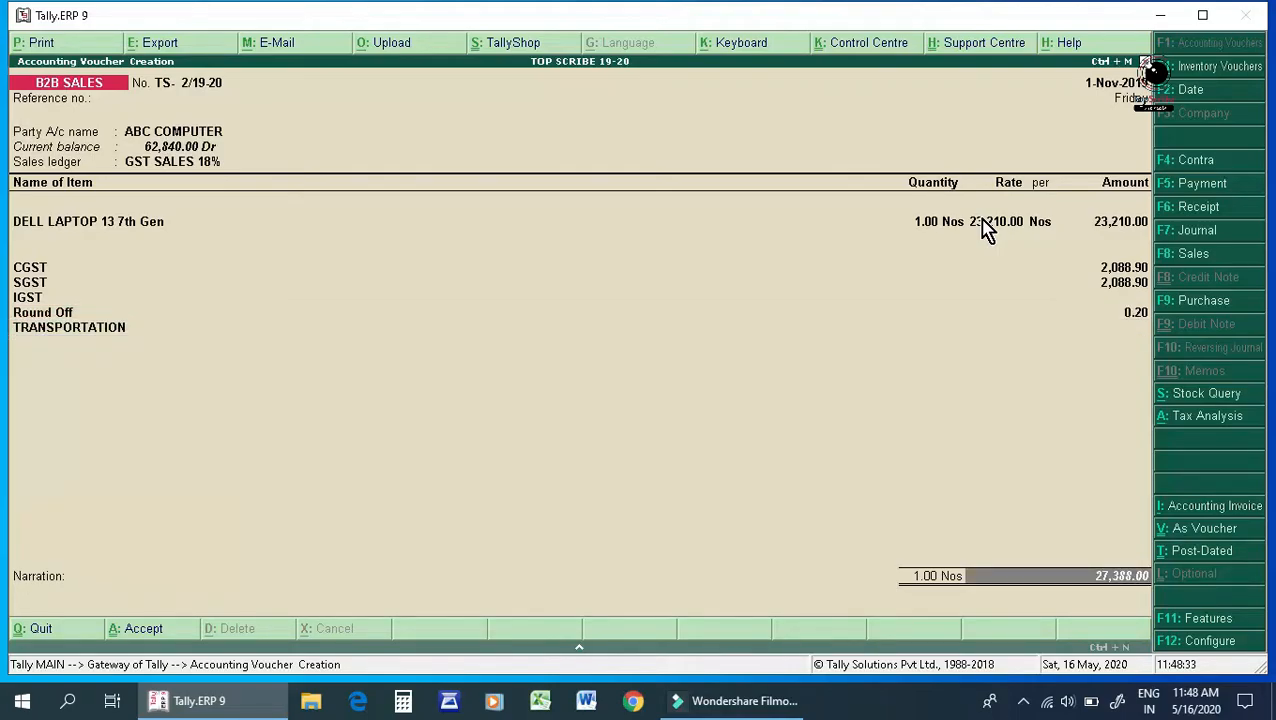
- Keep the default New Ref bill allocation for the full amount and save the voucher without narration
key(Return)
key(Return)
key(Return)
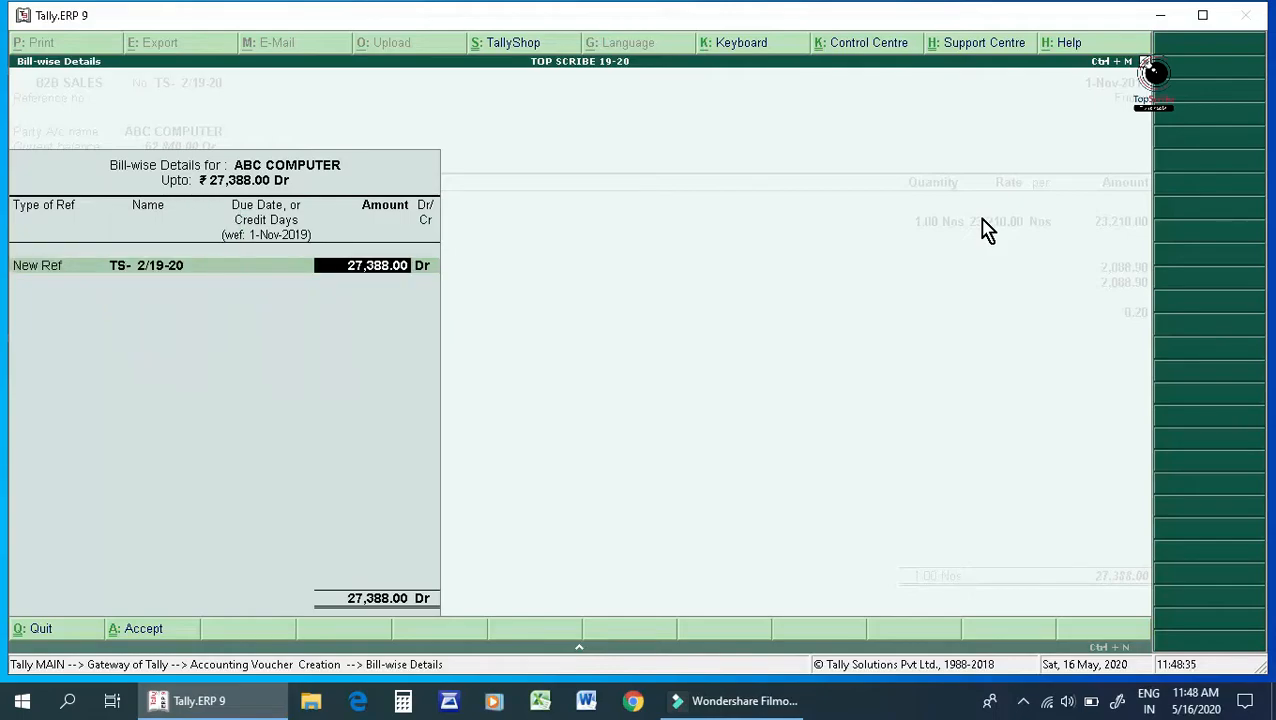
key(Return)
key(Return)
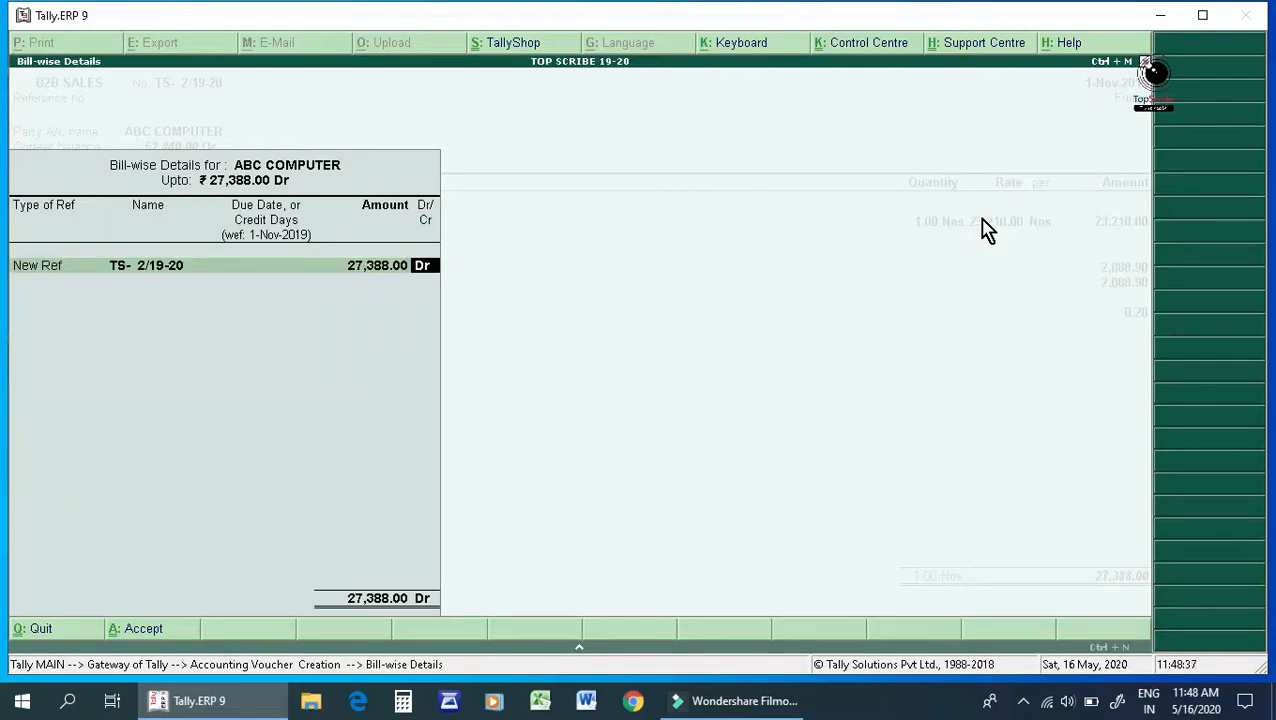
key(Return)
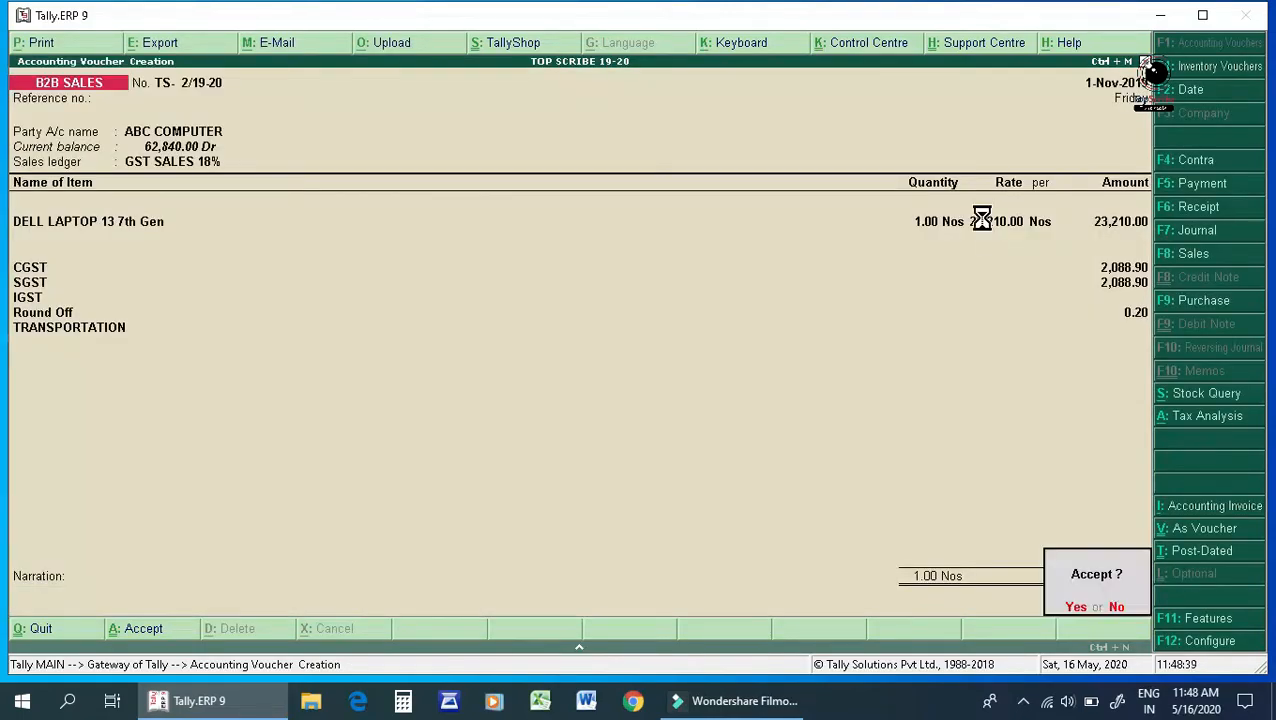
key(Return)
- Preview the B2B invoice offered for printing and examine it enlarged, from the title down to the declaration and jurisdiction lines
key(Return)
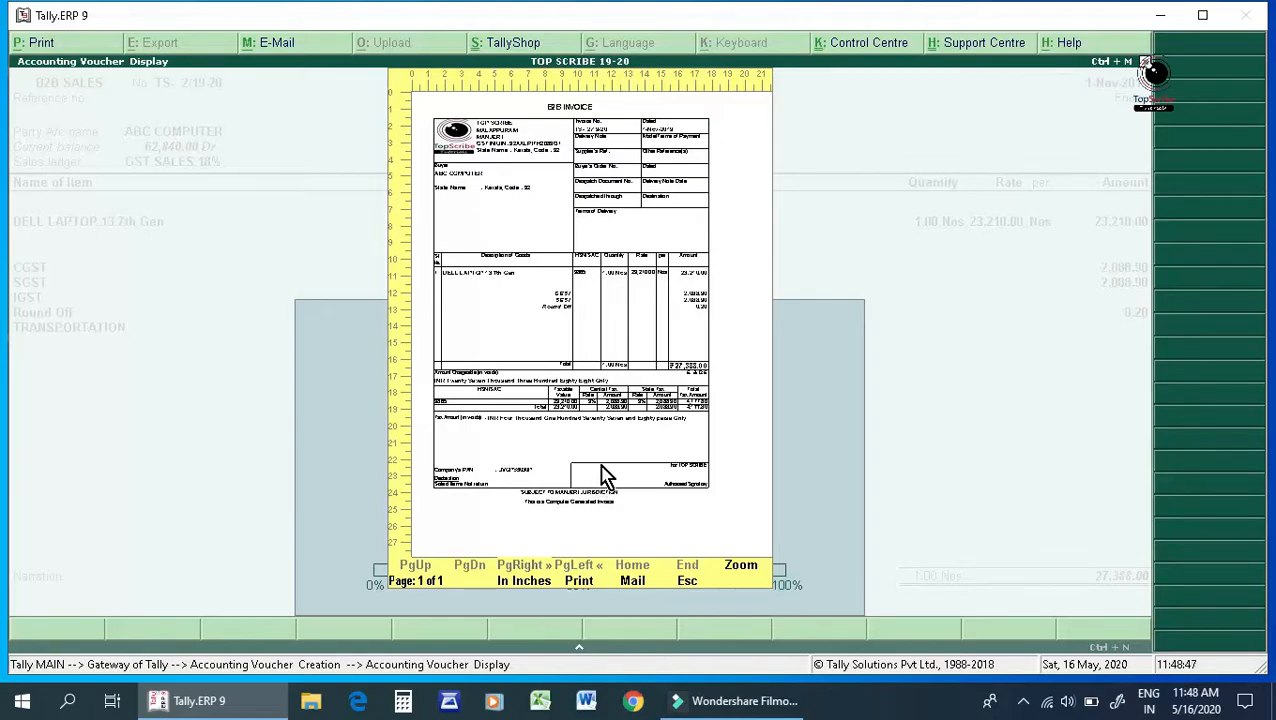
click(548, 447)
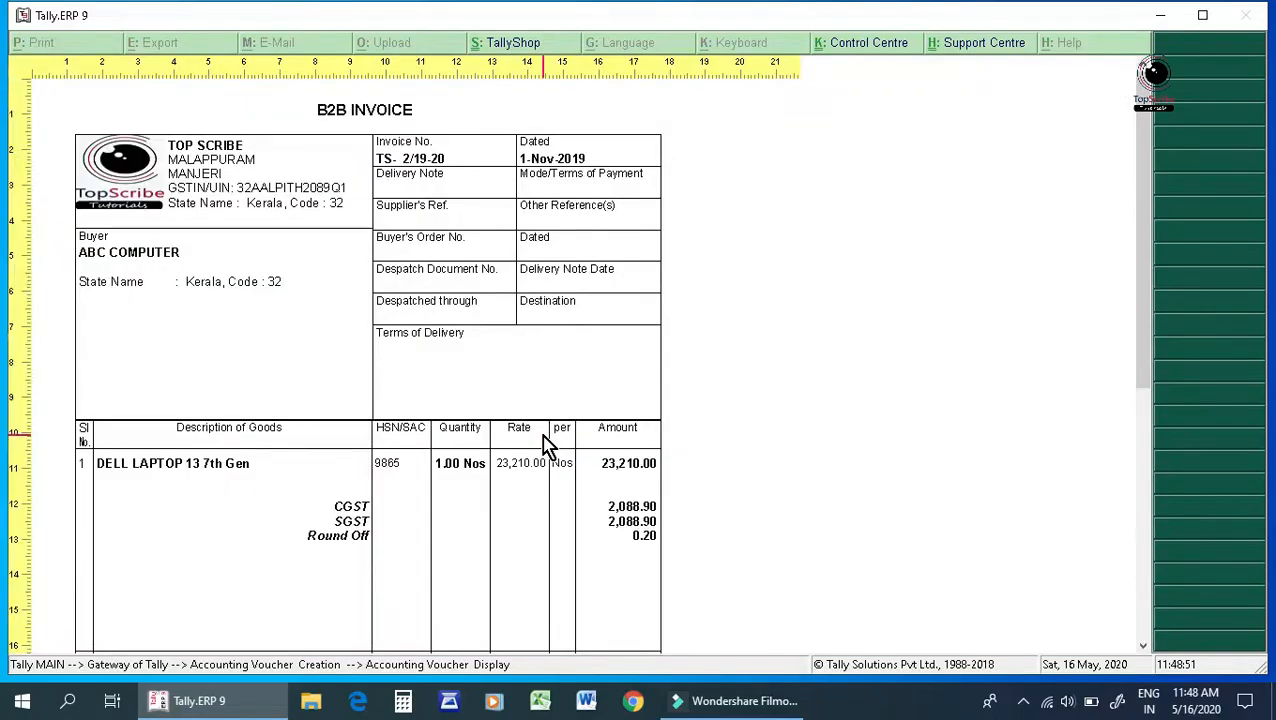
scroll(548, 447, down, 3)
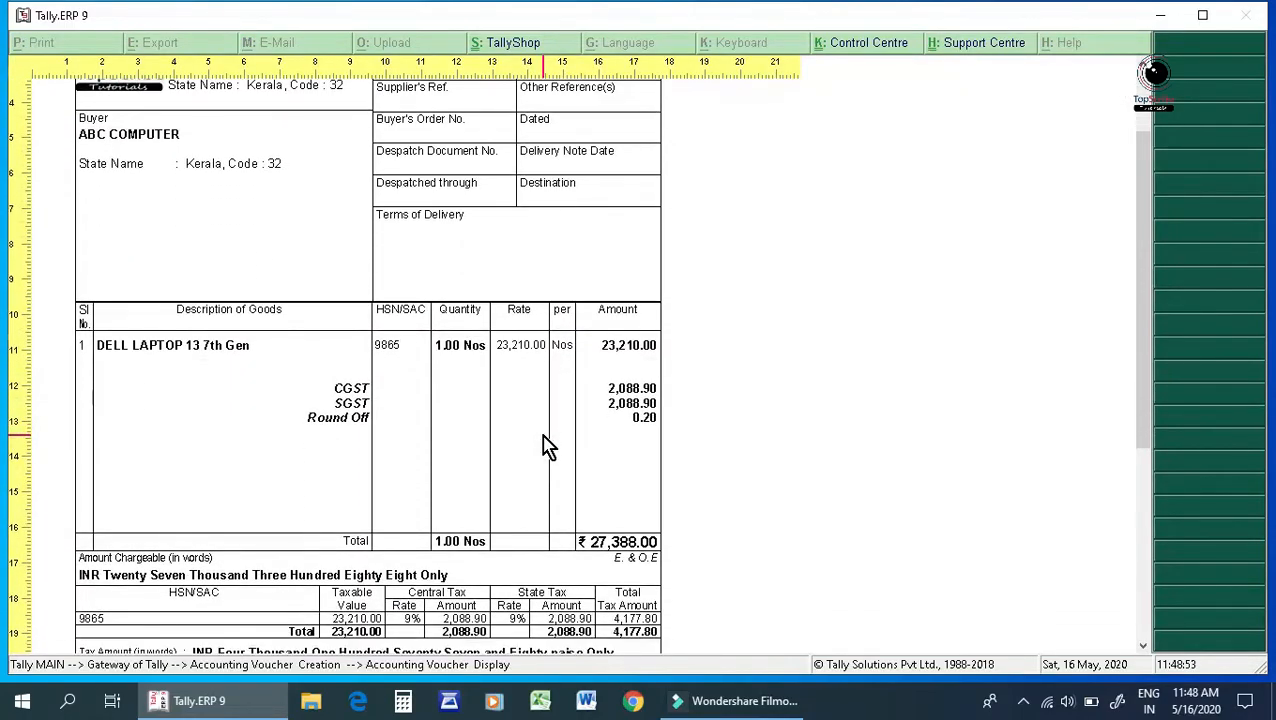
scroll(548, 447, down, 3)
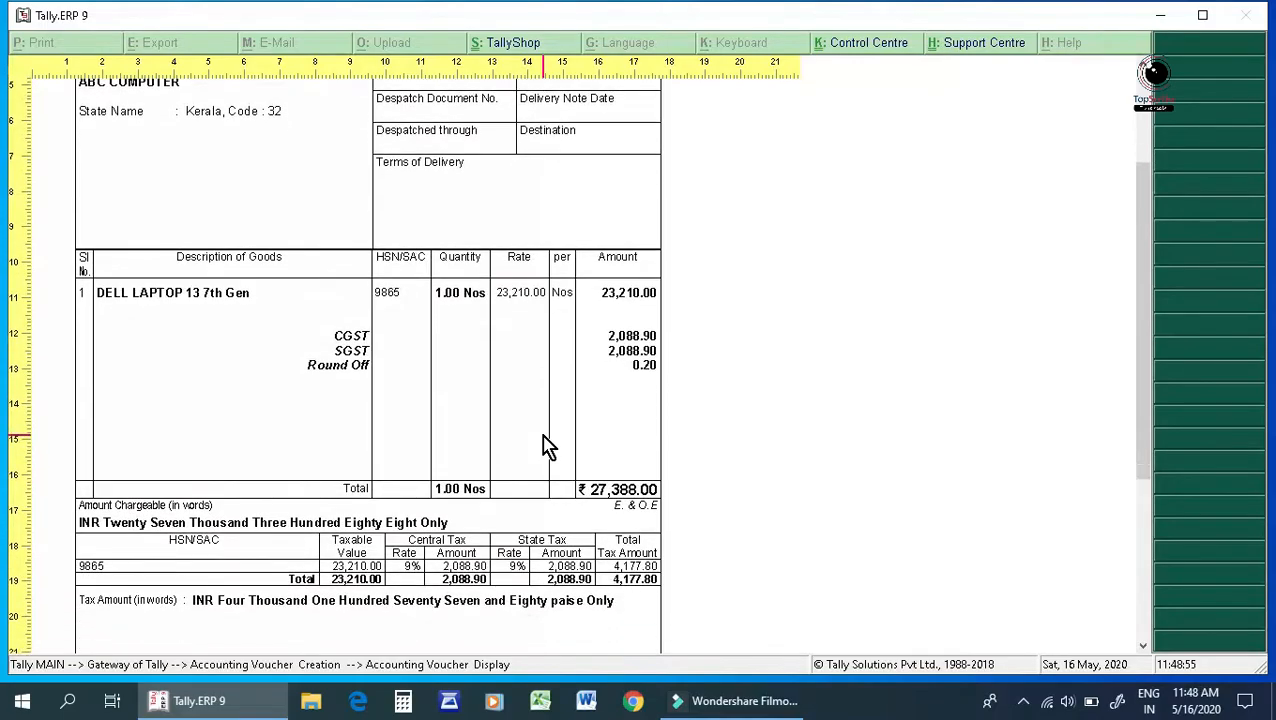
scroll(548, 447, down, 4)
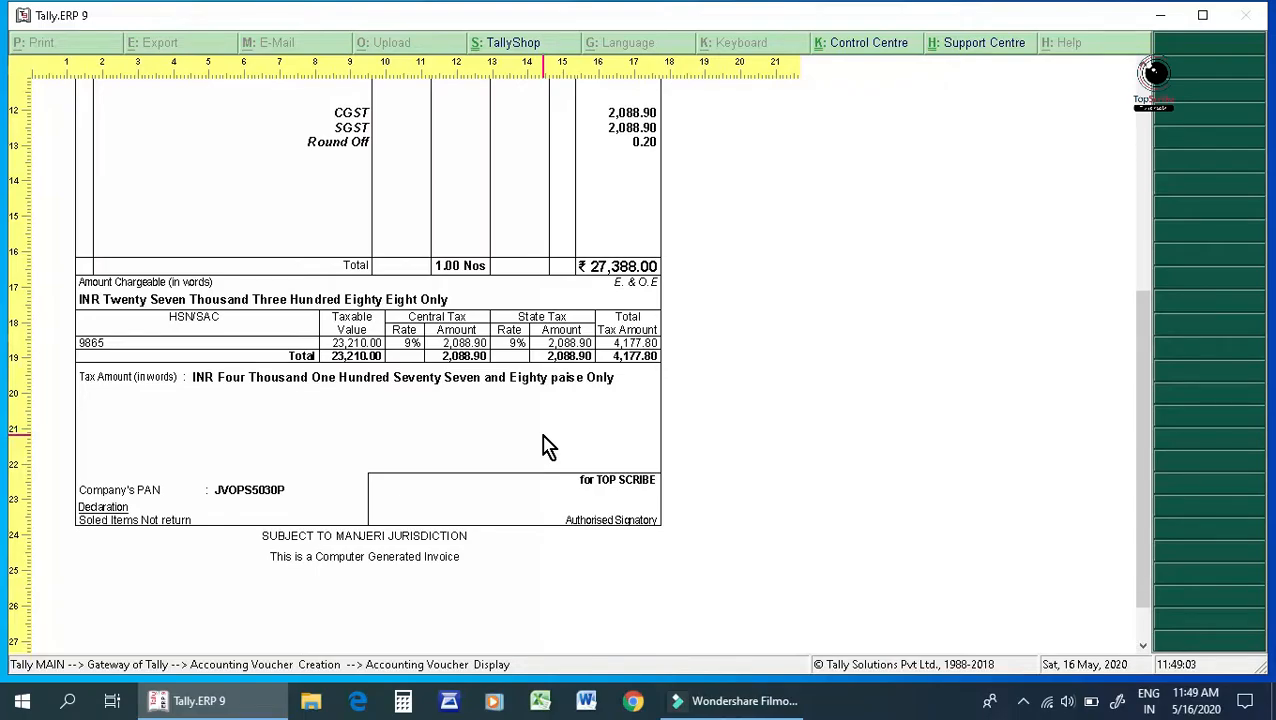
- Recheck the invoice preview from its header to the jurisdiction line, close it and return to the Gateway of Tally
scroll(548, 447, down, 1)
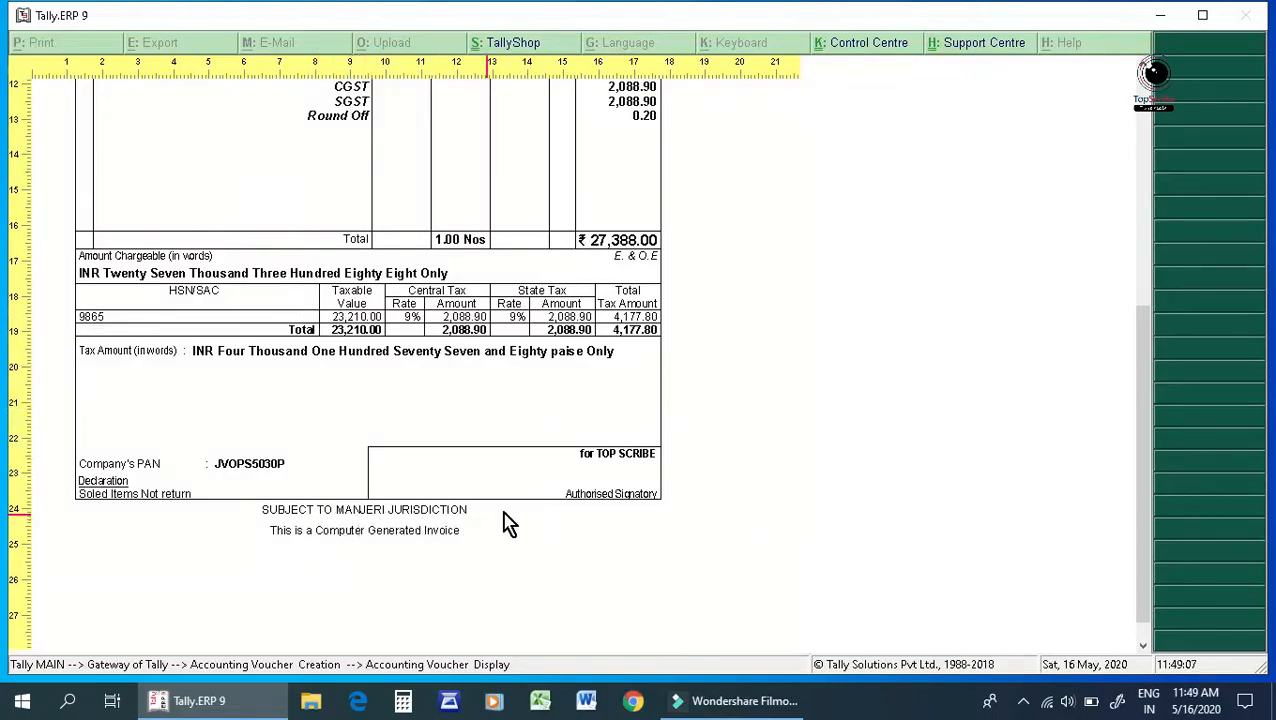
scroll(563, 549, up, 5)
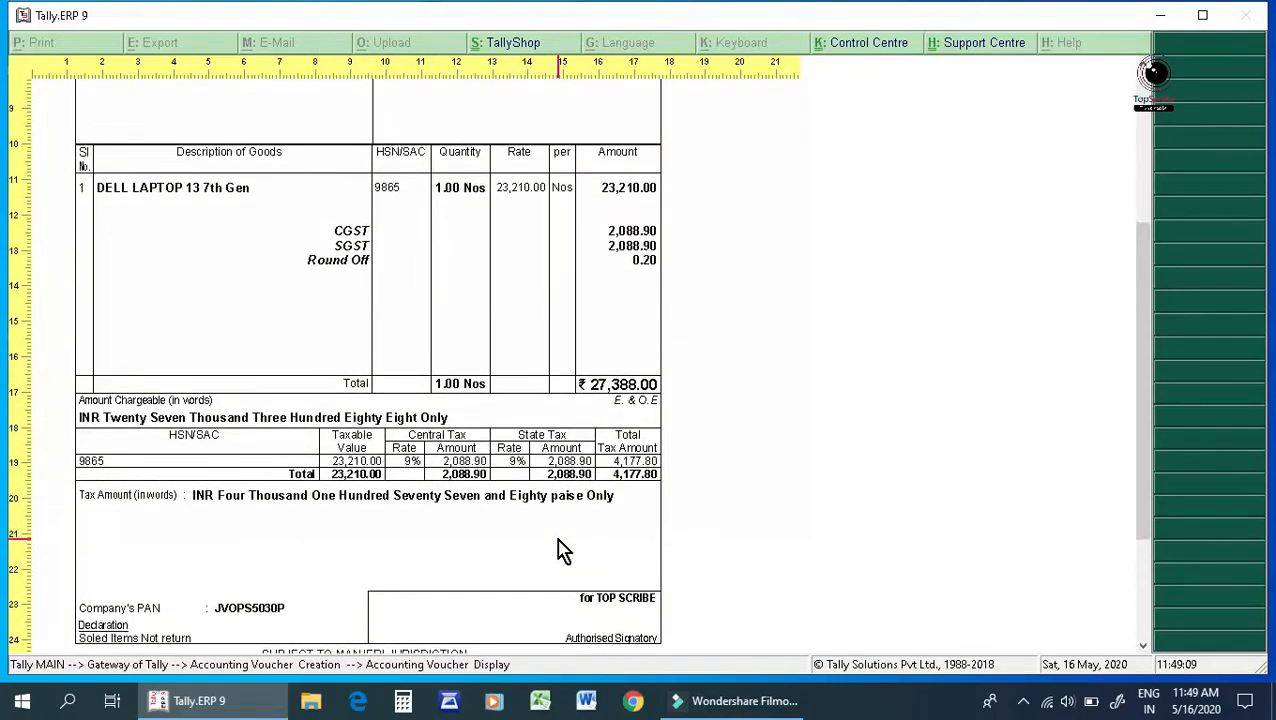
scroll(563, 549, up, 2)
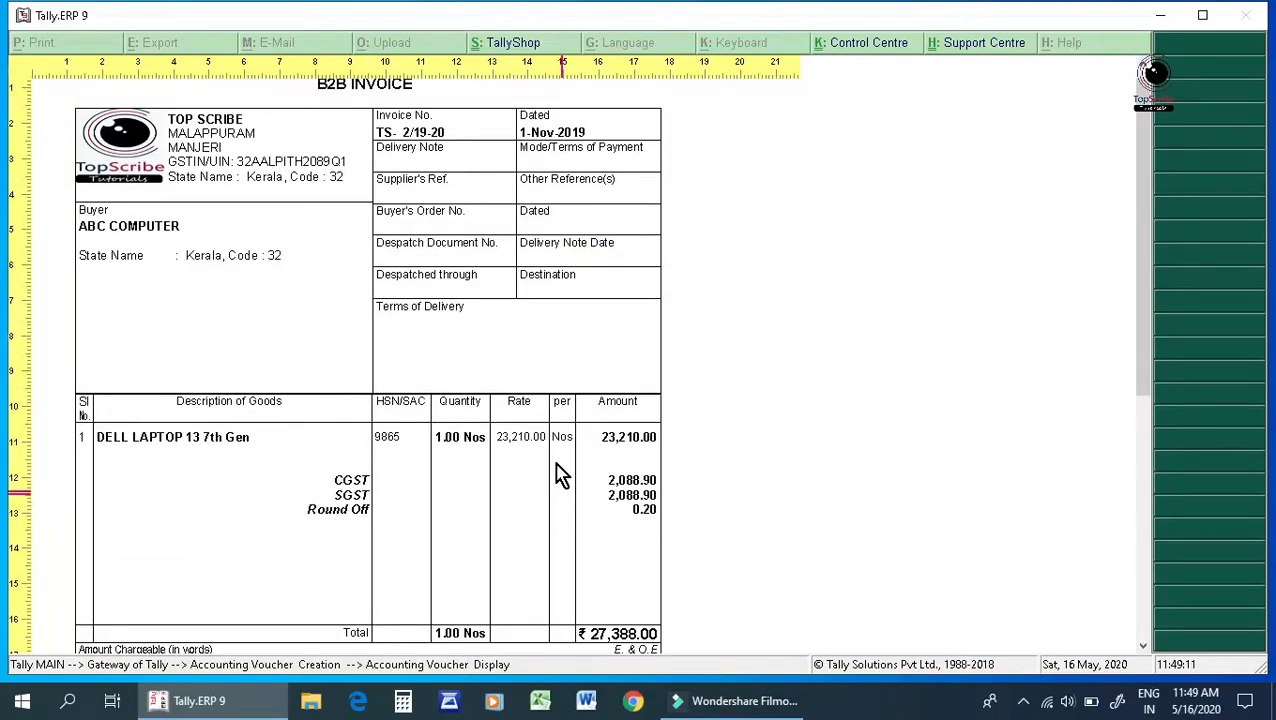
scroll(517, 378, down, 5)
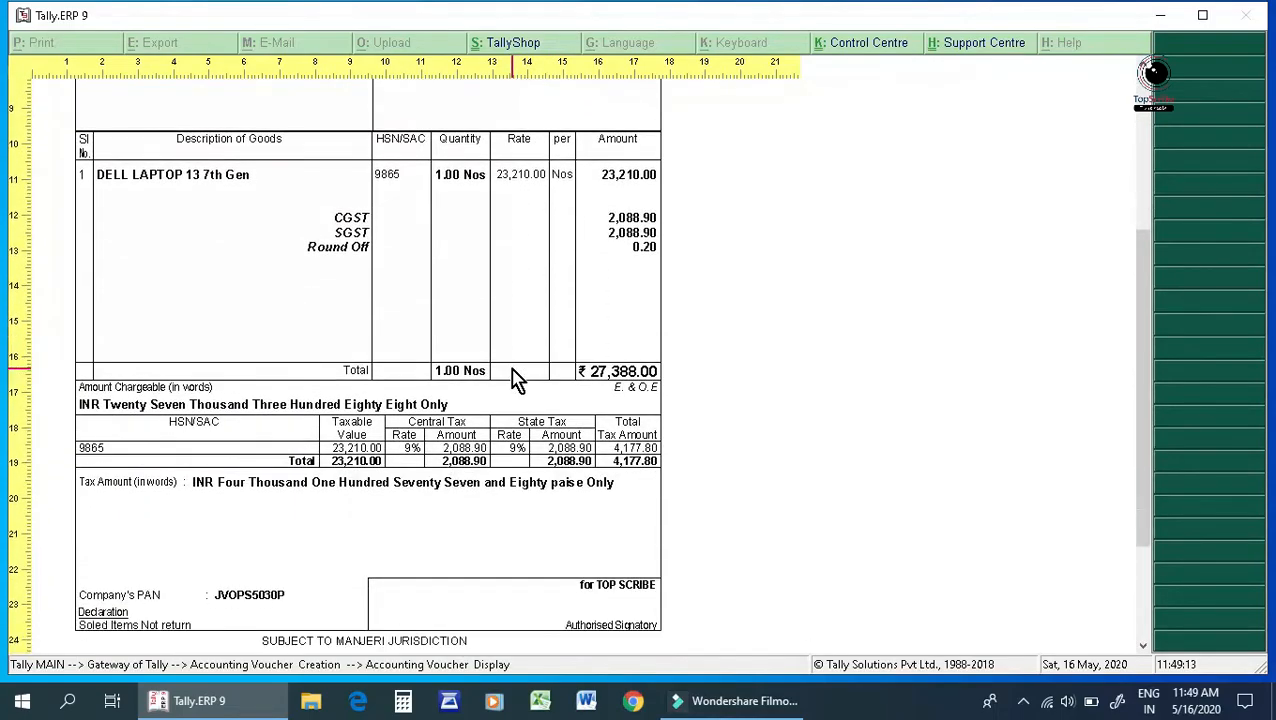
scroll(621, 578, down, 1)
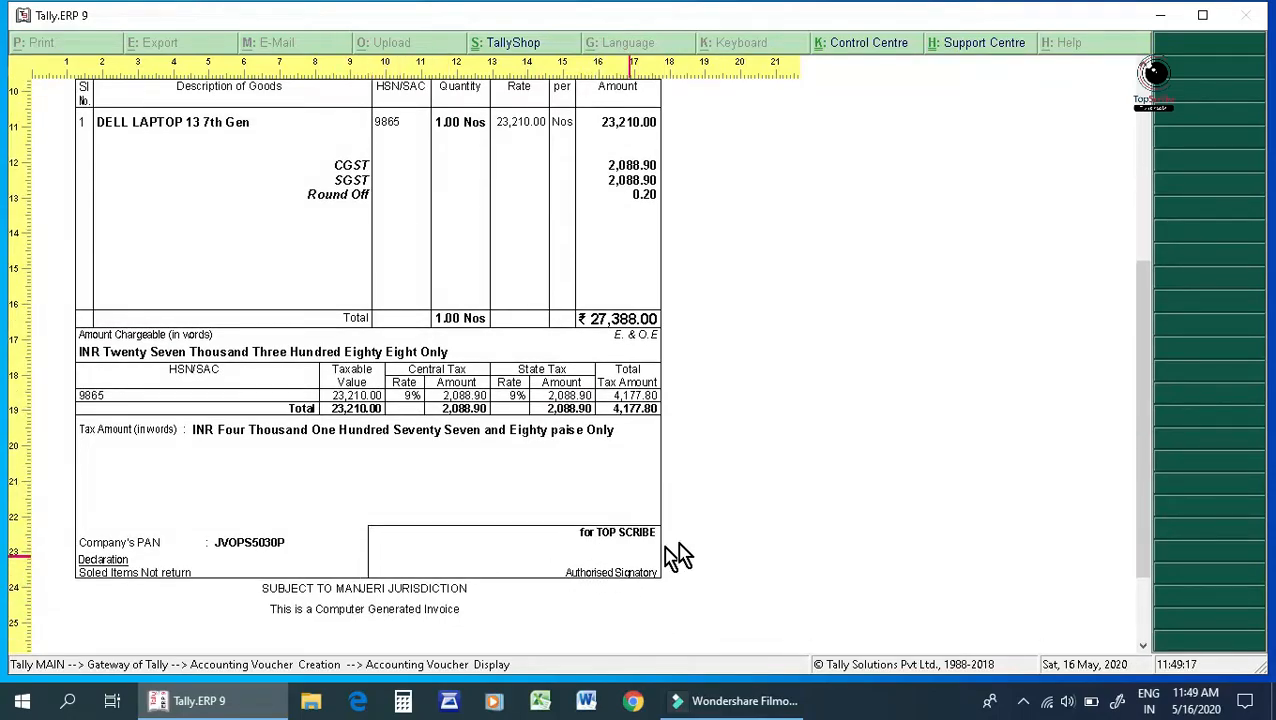
key(Escape)
key(Escape)
key(Escape)
key(Escape)
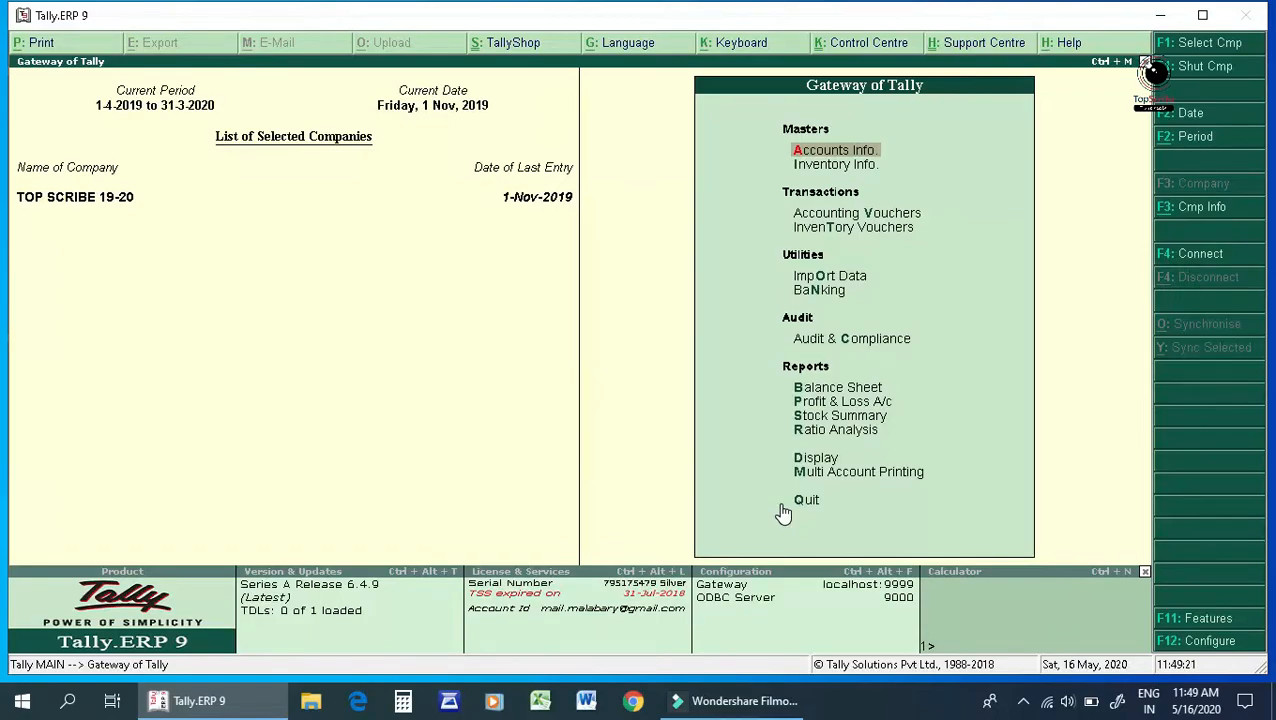
click(1206, 643)
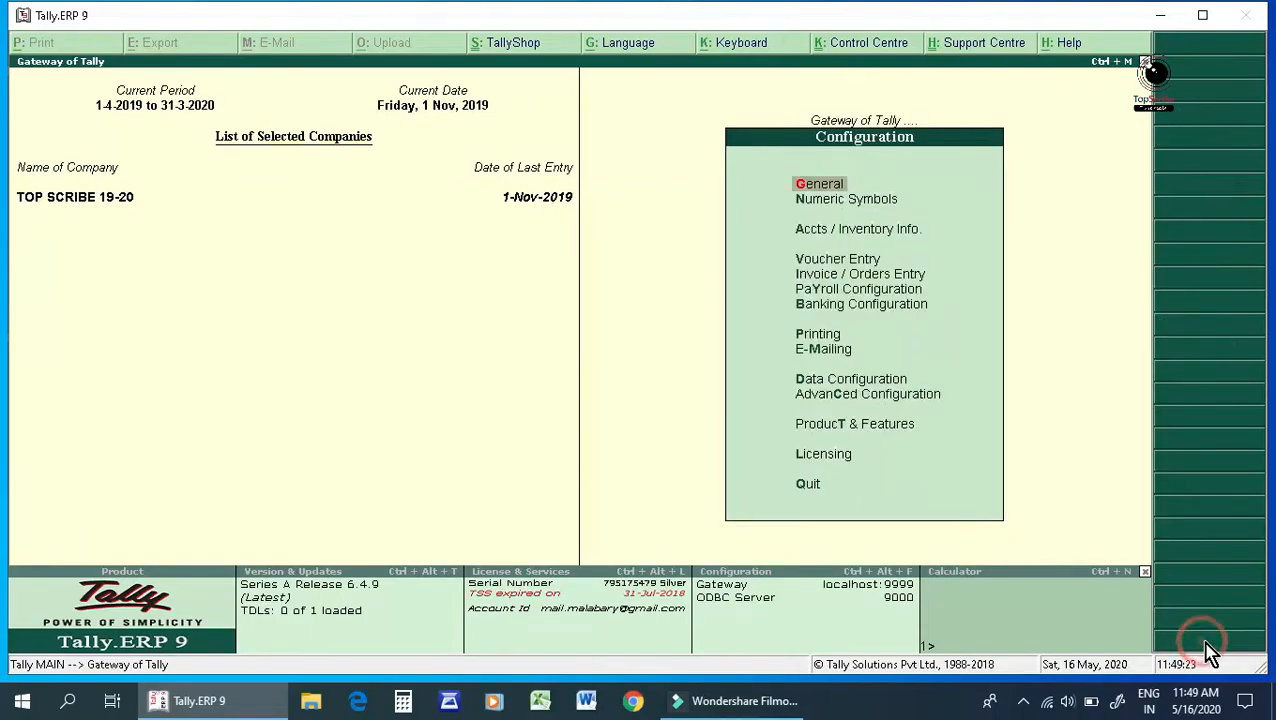
key(Down)
key(Down)
key(Down)
key(Down)
key(Down)
key(Down)
key(Down)
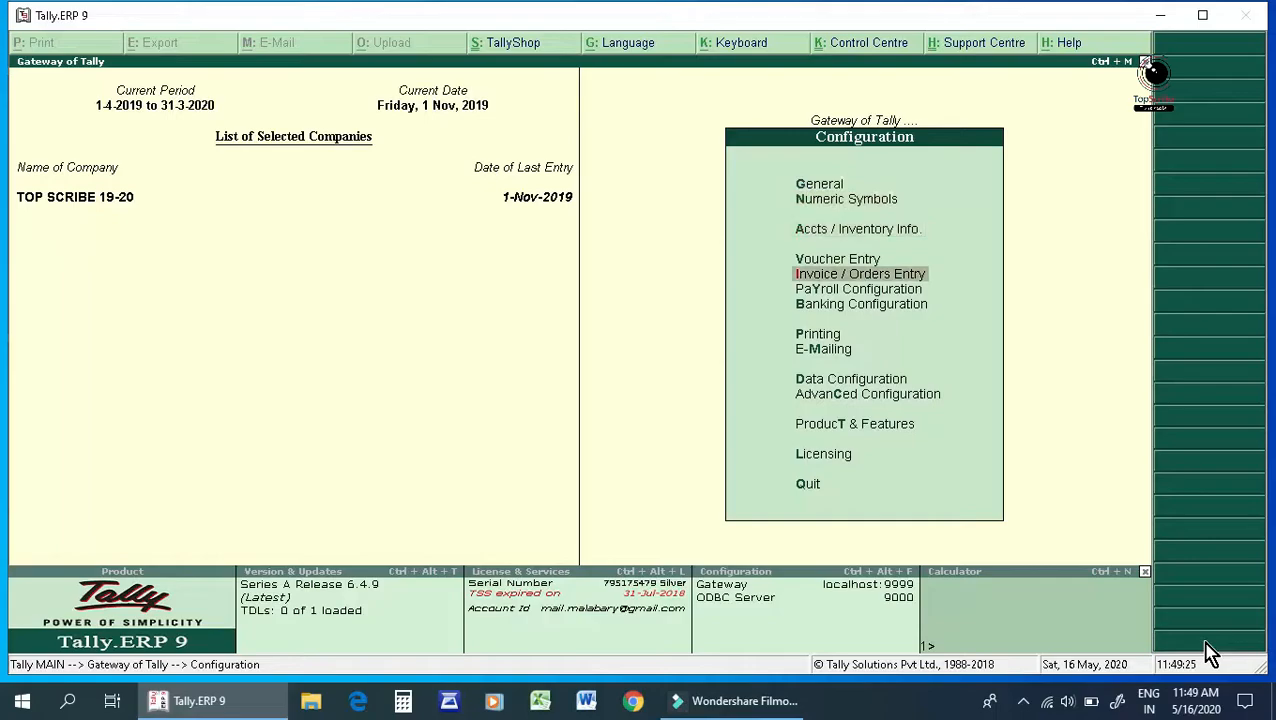
key(Return)
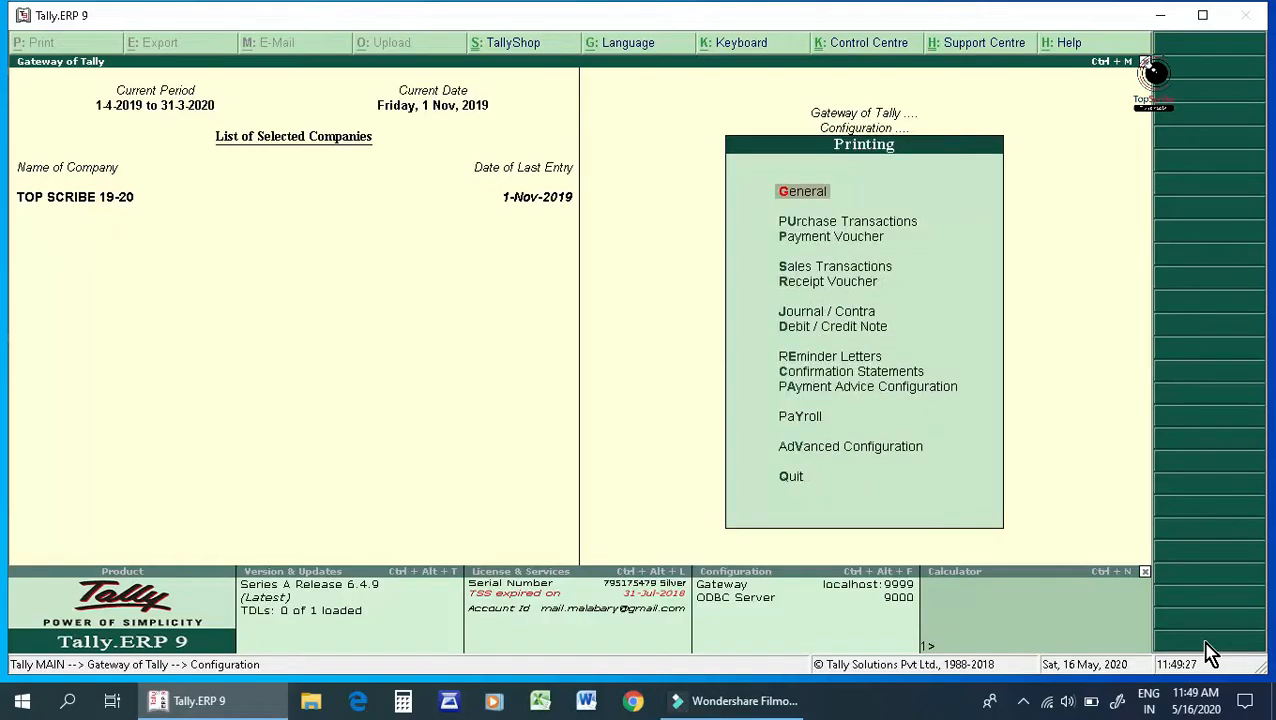
key(Escape)
key(Escape)
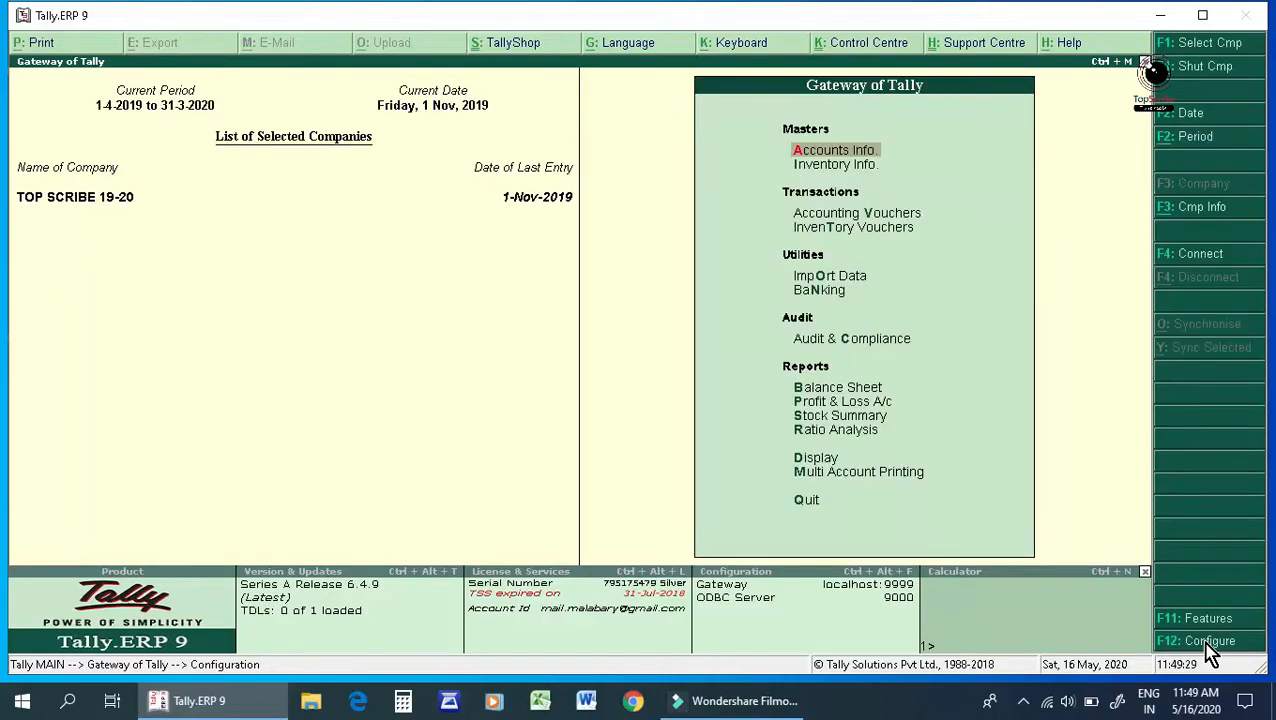
- Open the printing configuration for sales invoices from the Gateway of Tally
click(1208, 642)
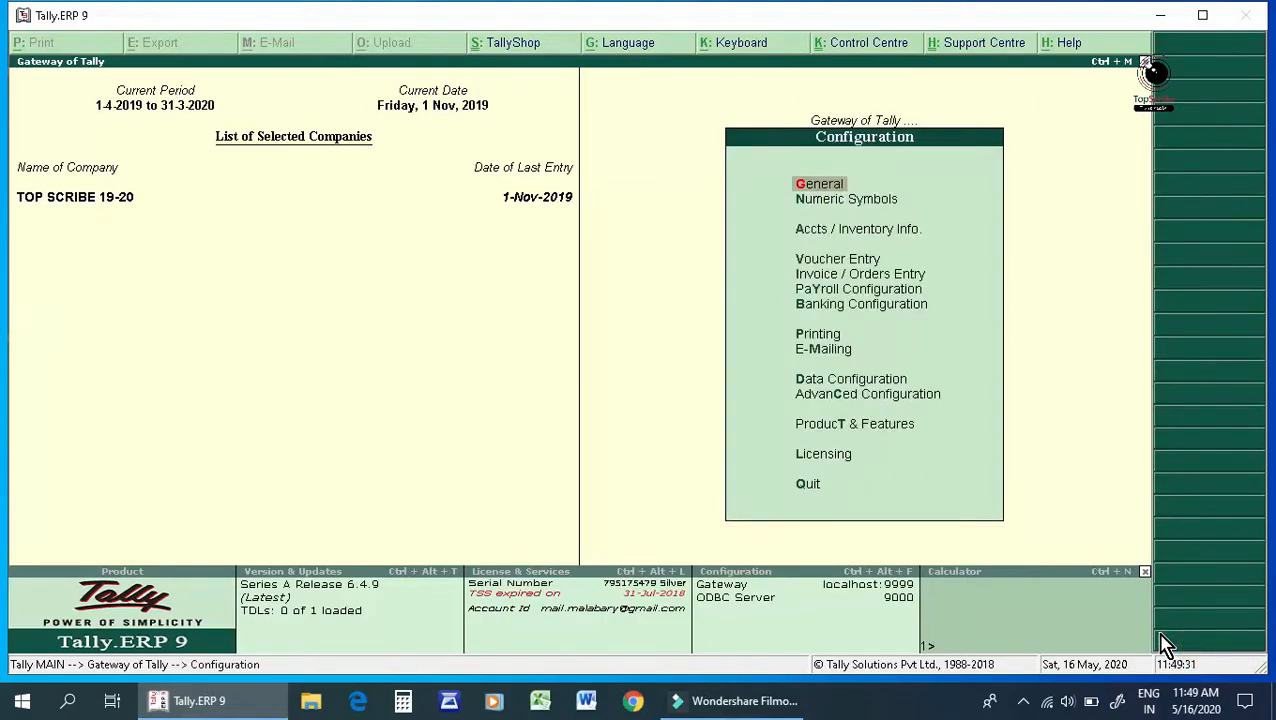
key(Down)
key(Down)
key(Down)
key(Down)
key(Down)
key(Down)
key(Down)
key(Return)
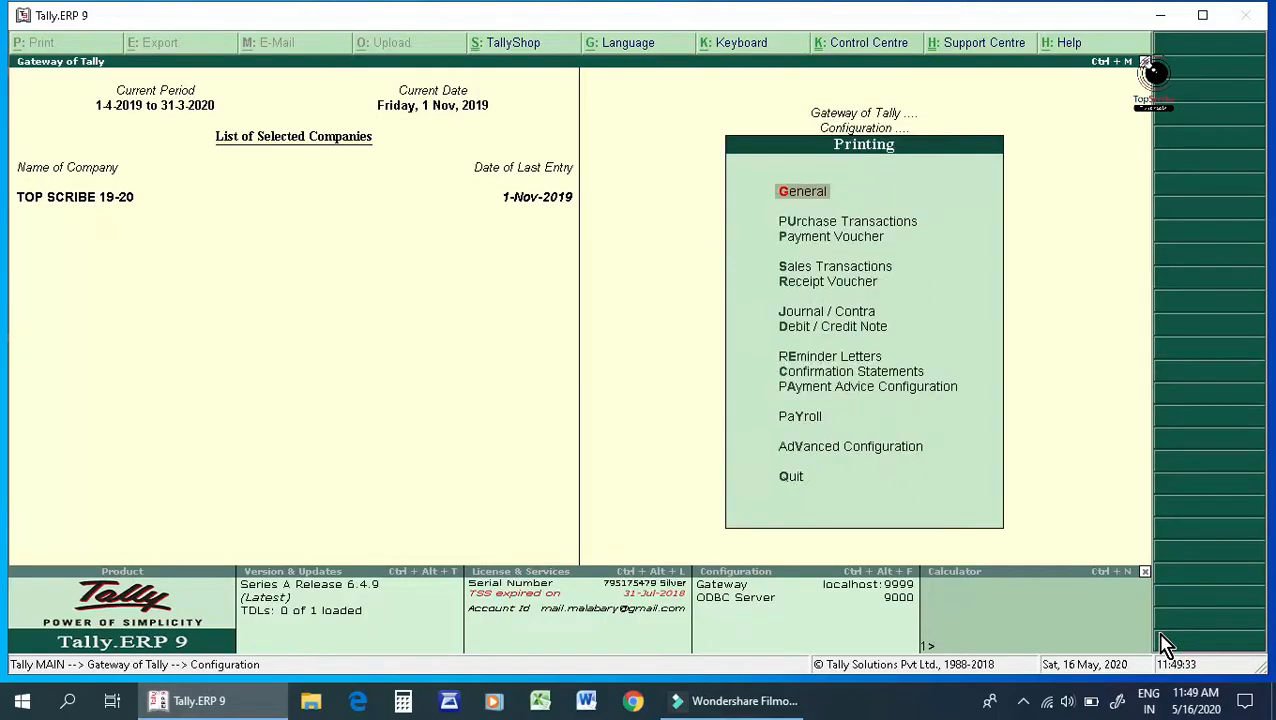
key(Down)
key(Down)
key(Down)
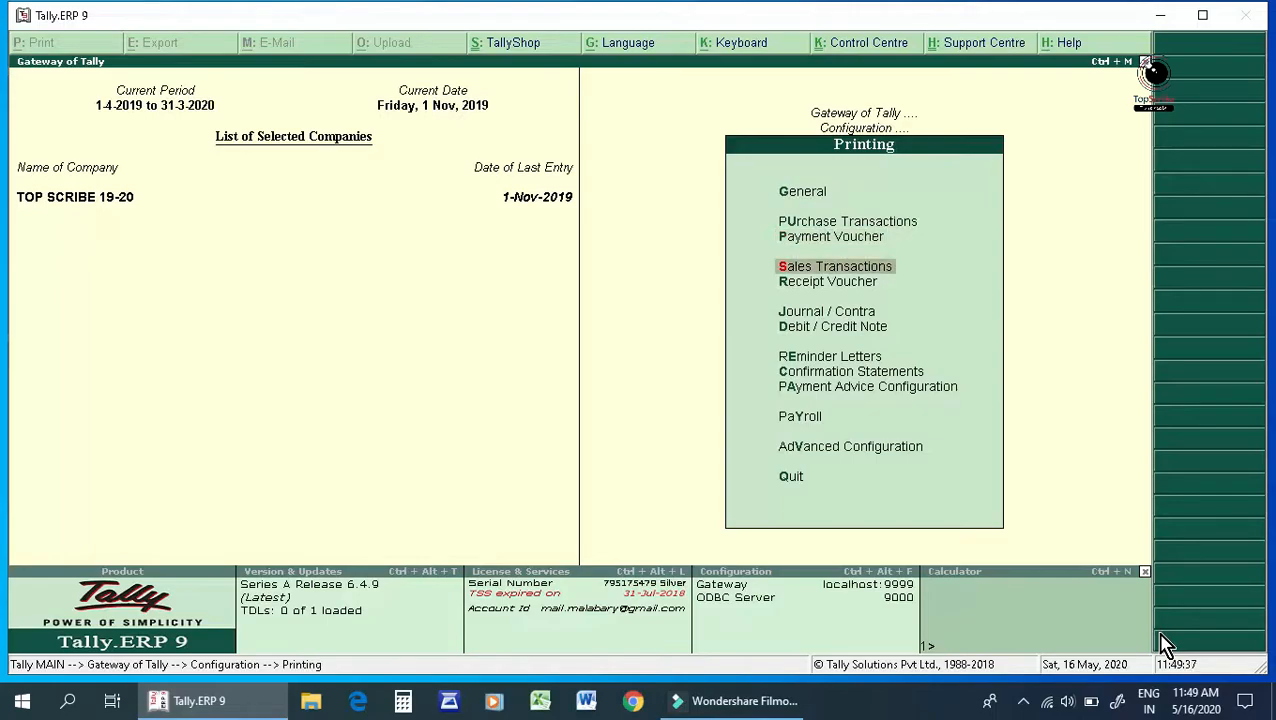
key(Return)
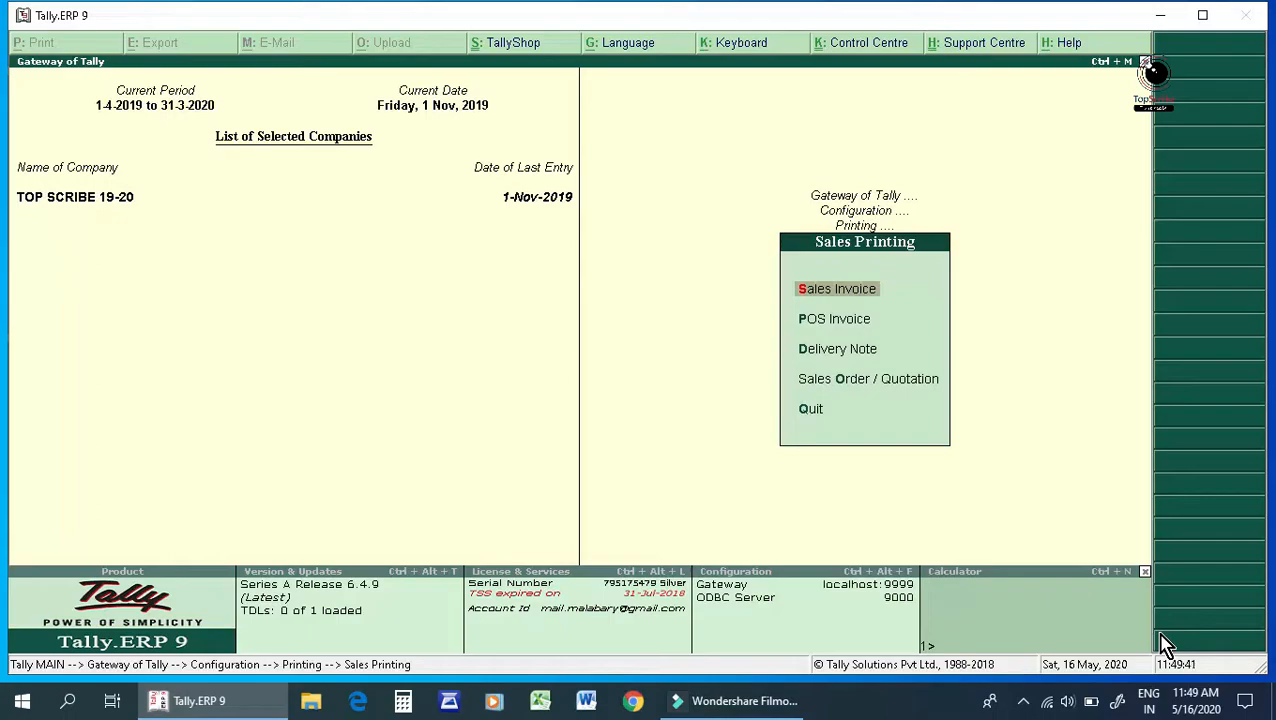
key(Return)
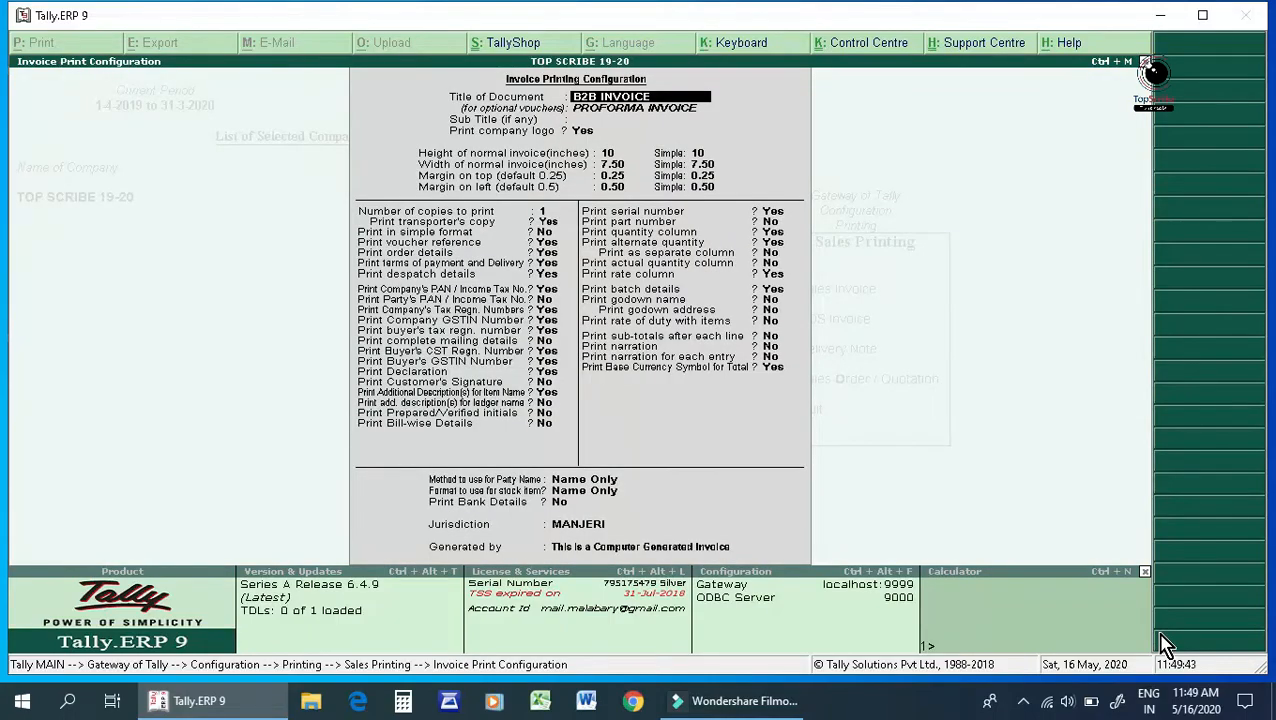
- Keep the existing document titles, empty sub title, company logo printing, invoice dimensions and margins
key(Return)
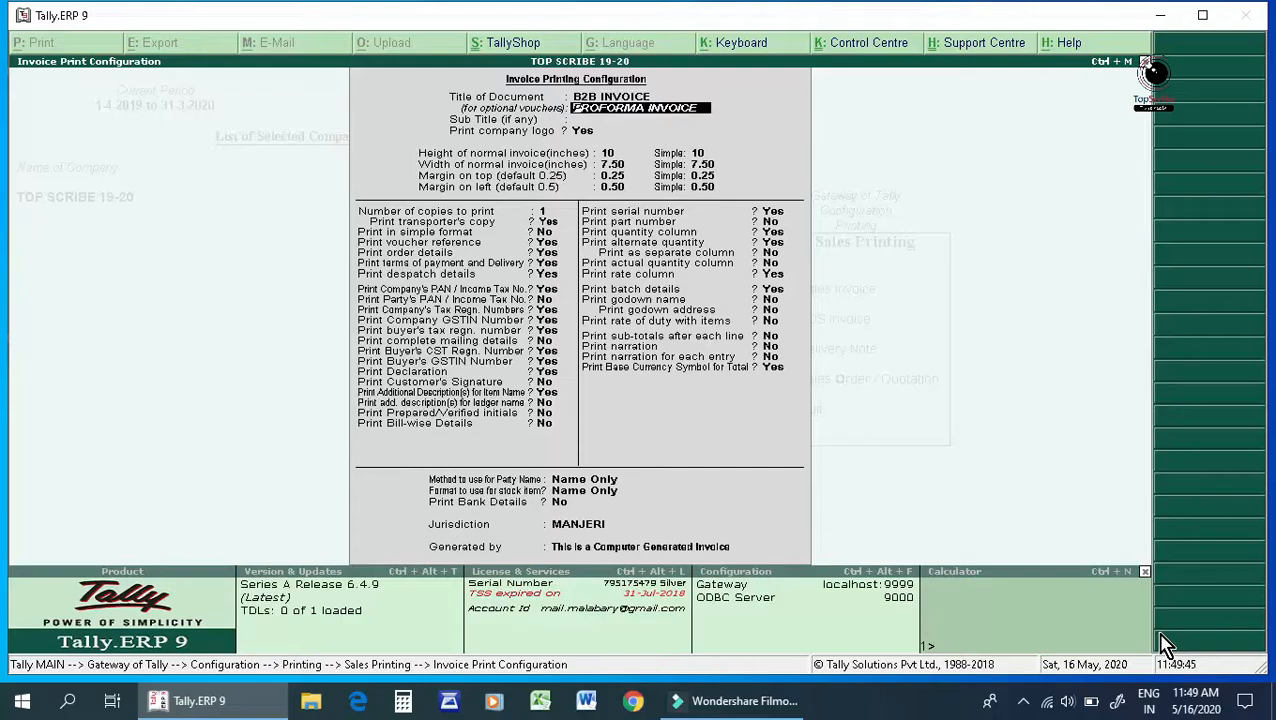
key(Return)
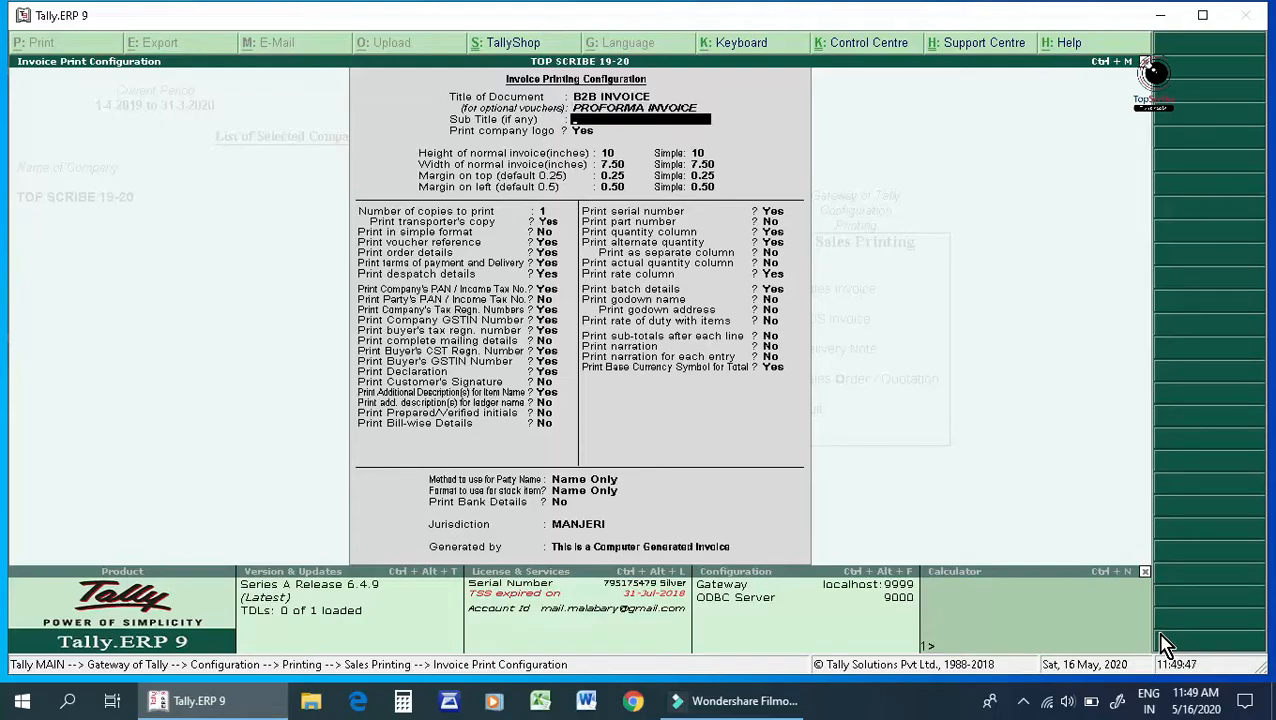
key(Return)
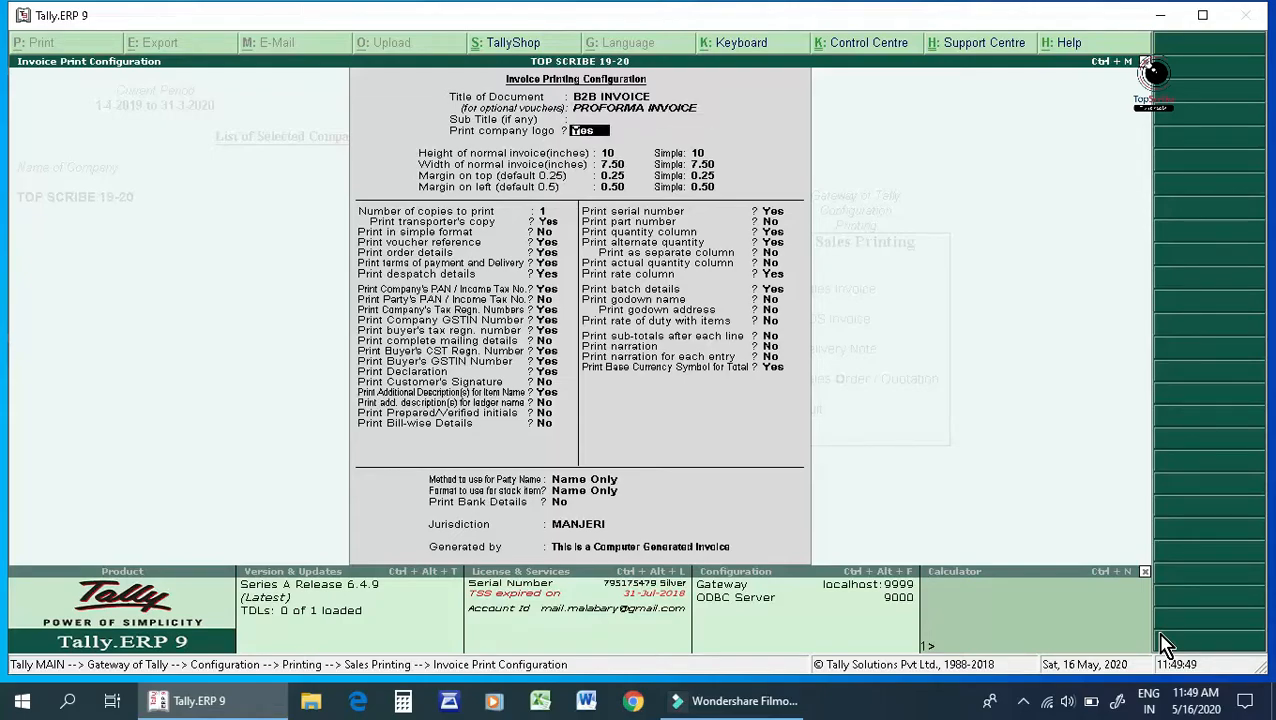
key(Return)
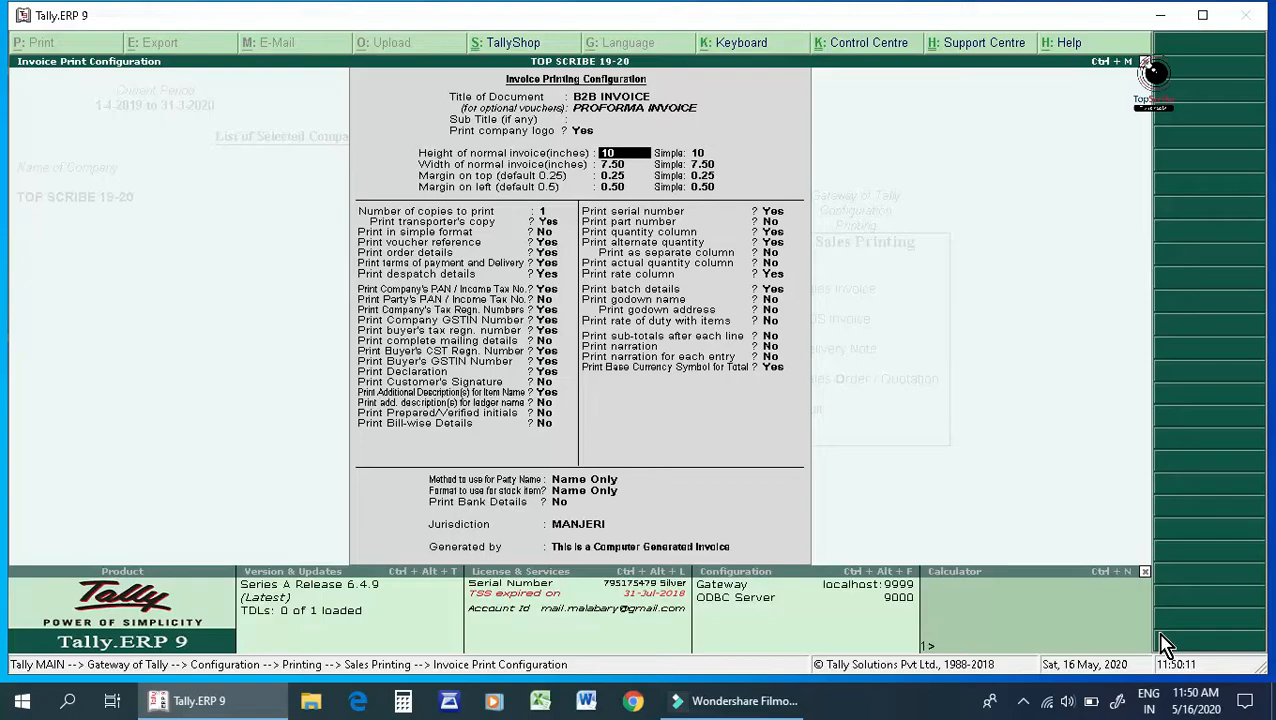
key(Return)
key(Return)
key(Return)
key(Return)
key(Return)
key(Return)
key(Return)
key(Return)
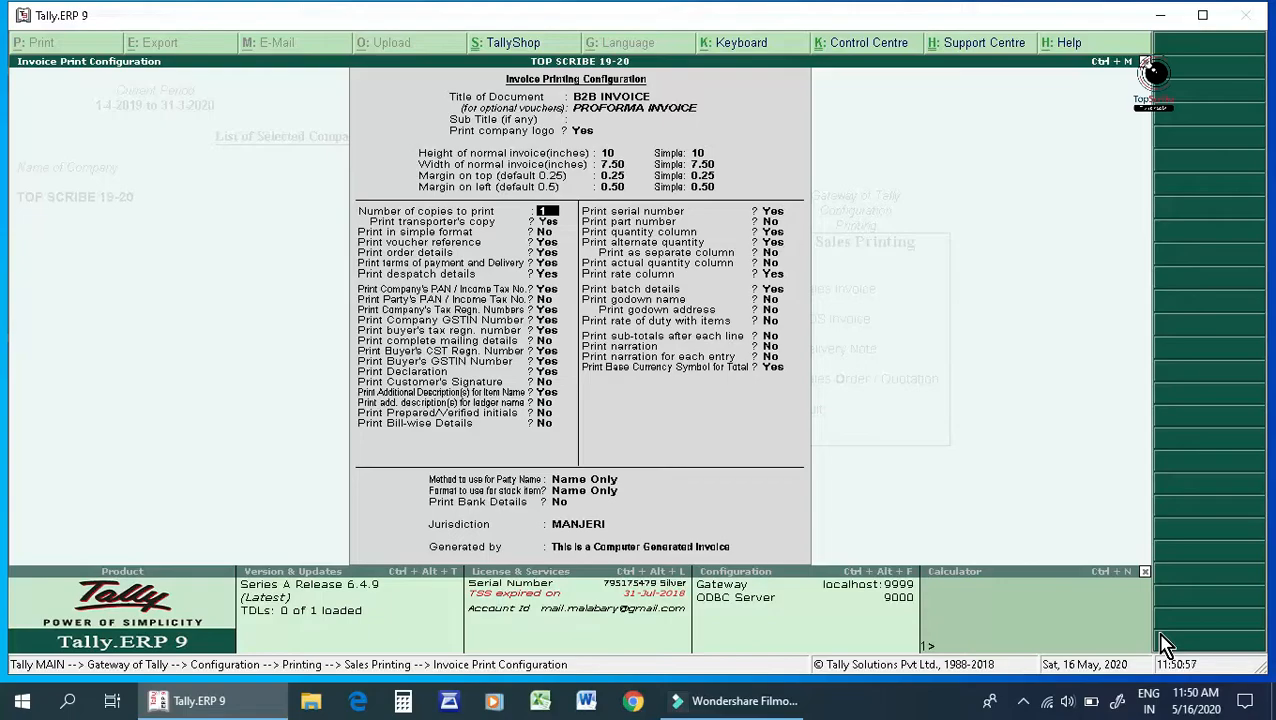
- Set the number of copies to print to 3 and keep printing the transporter's copy
text(3)
key(Return)
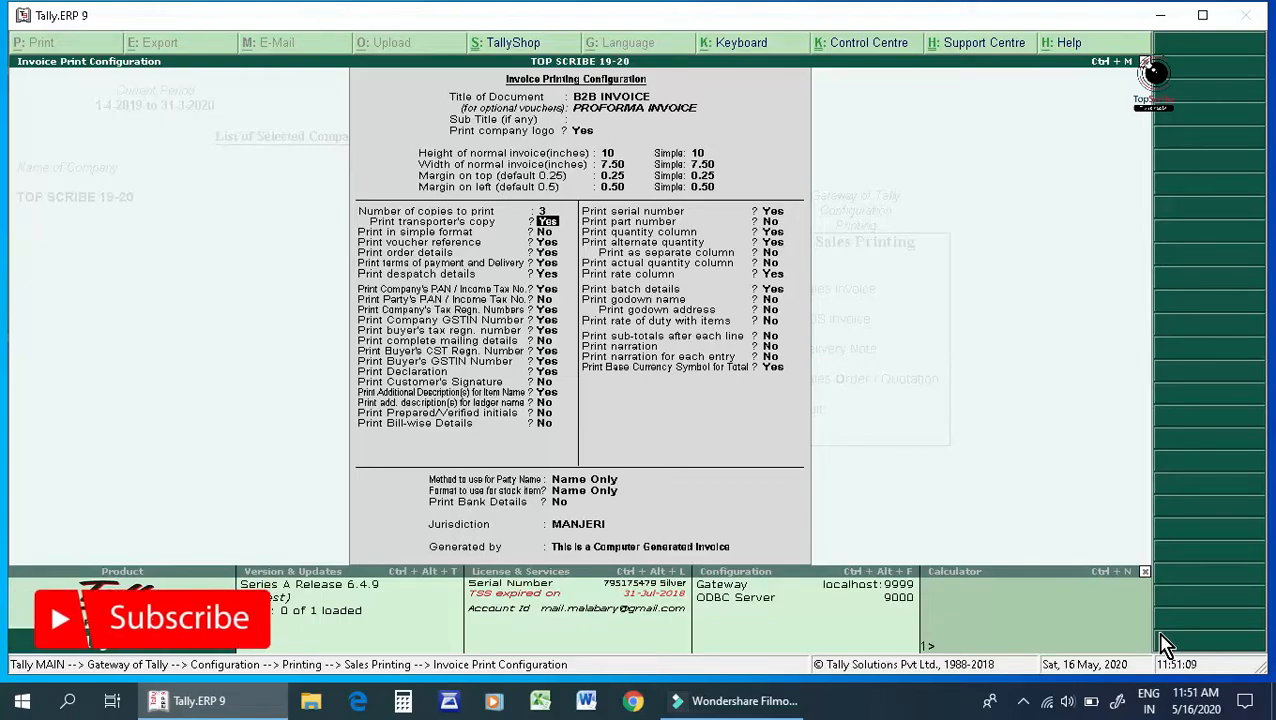
key(Return)
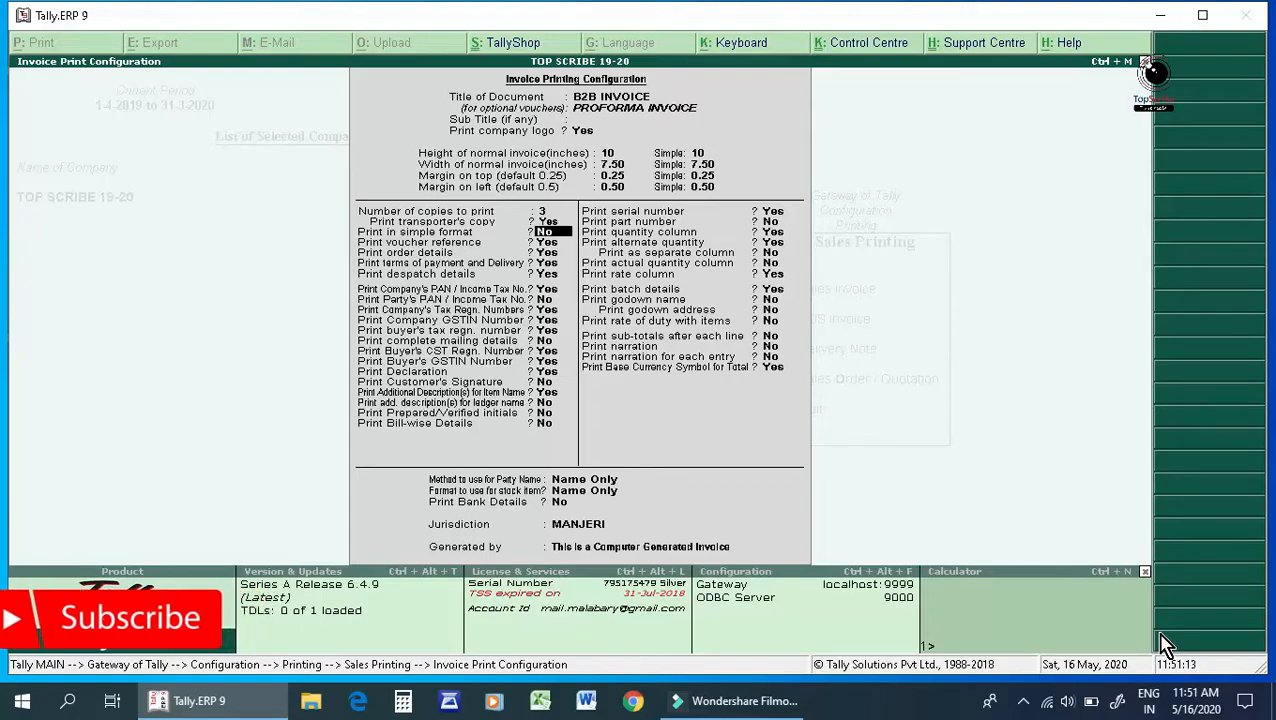
- Set Print in simple format to Yes, save the invoice printing configuration and return to the Gateway of Tally
text(y)
key(Return)
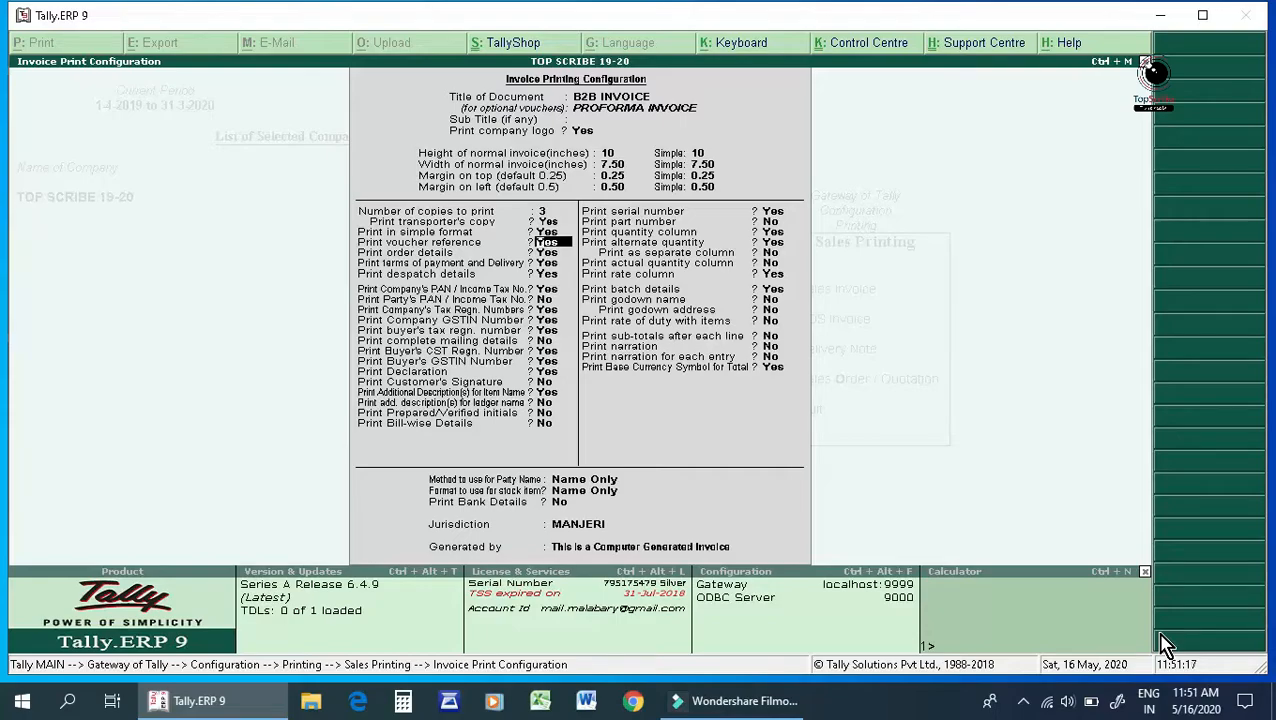
key(ctrl+a)
key(Escape)
key(Escape)
key(Escape)
key(Escape)
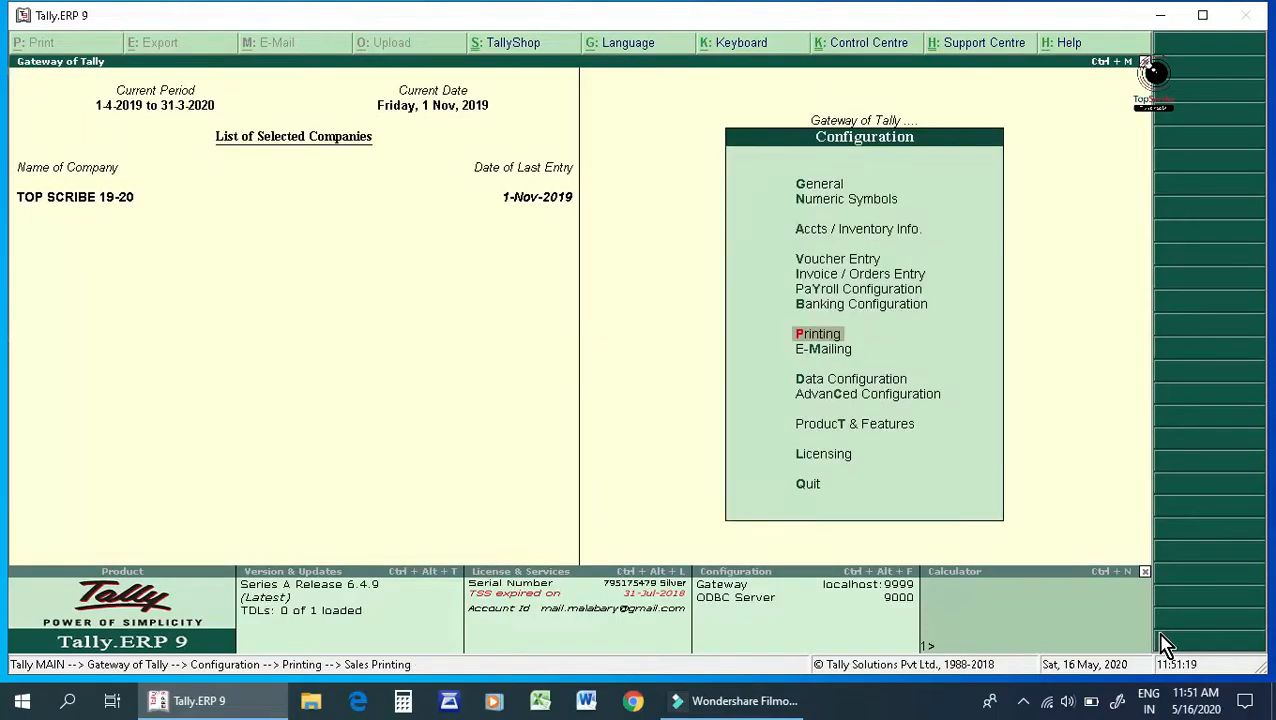
- Reopen the last saved B2B SALES voucher for ABC COMPUTER and open its print preview
key(v)
key(Page_Up)
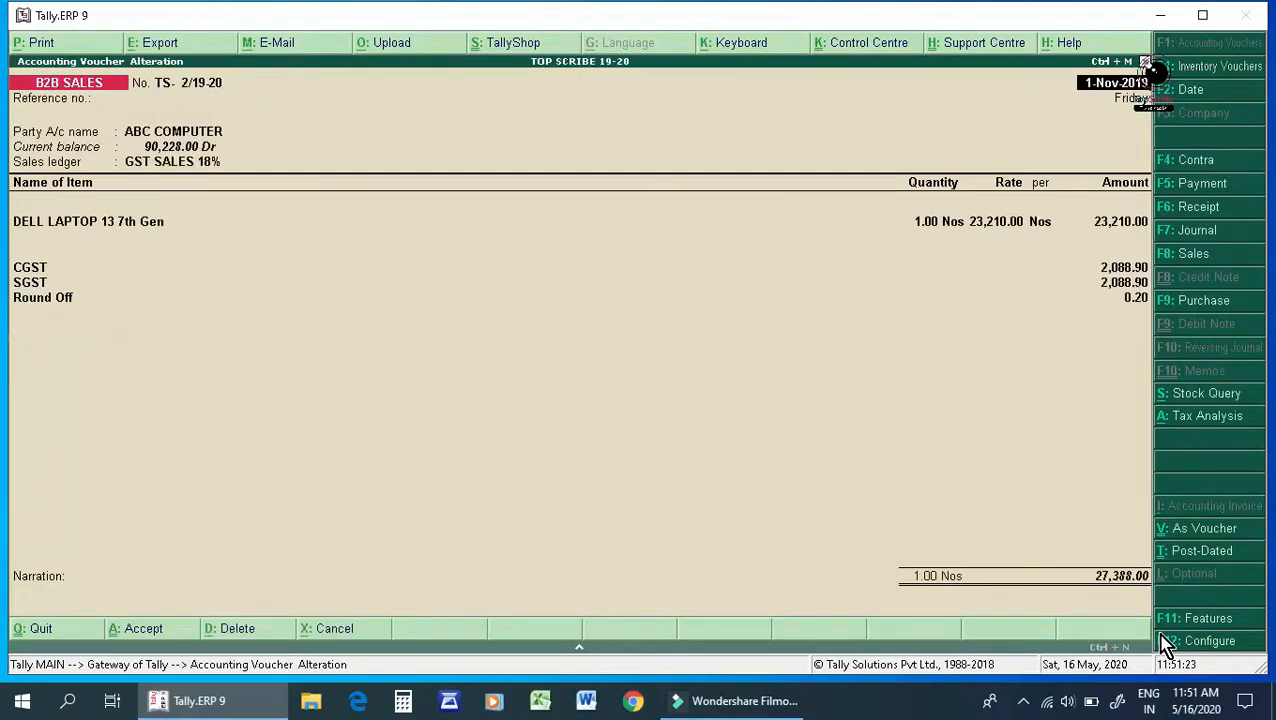
key(alt+p)
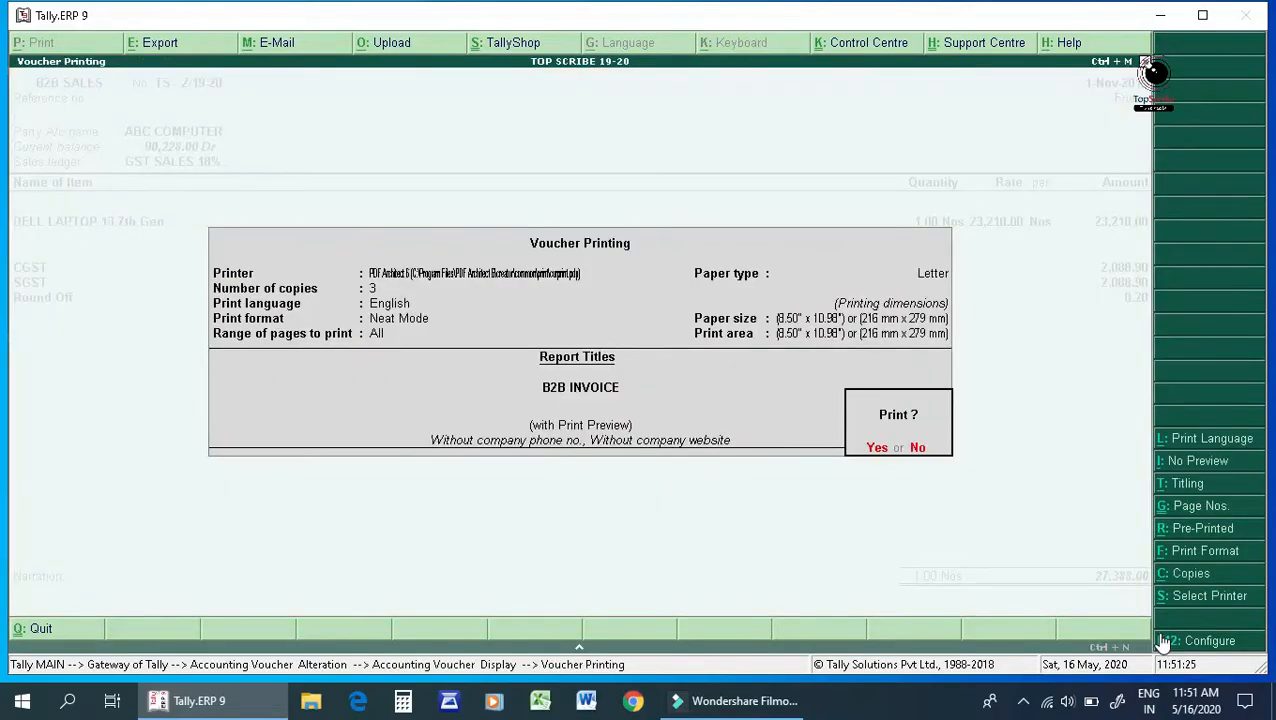
key(Return)
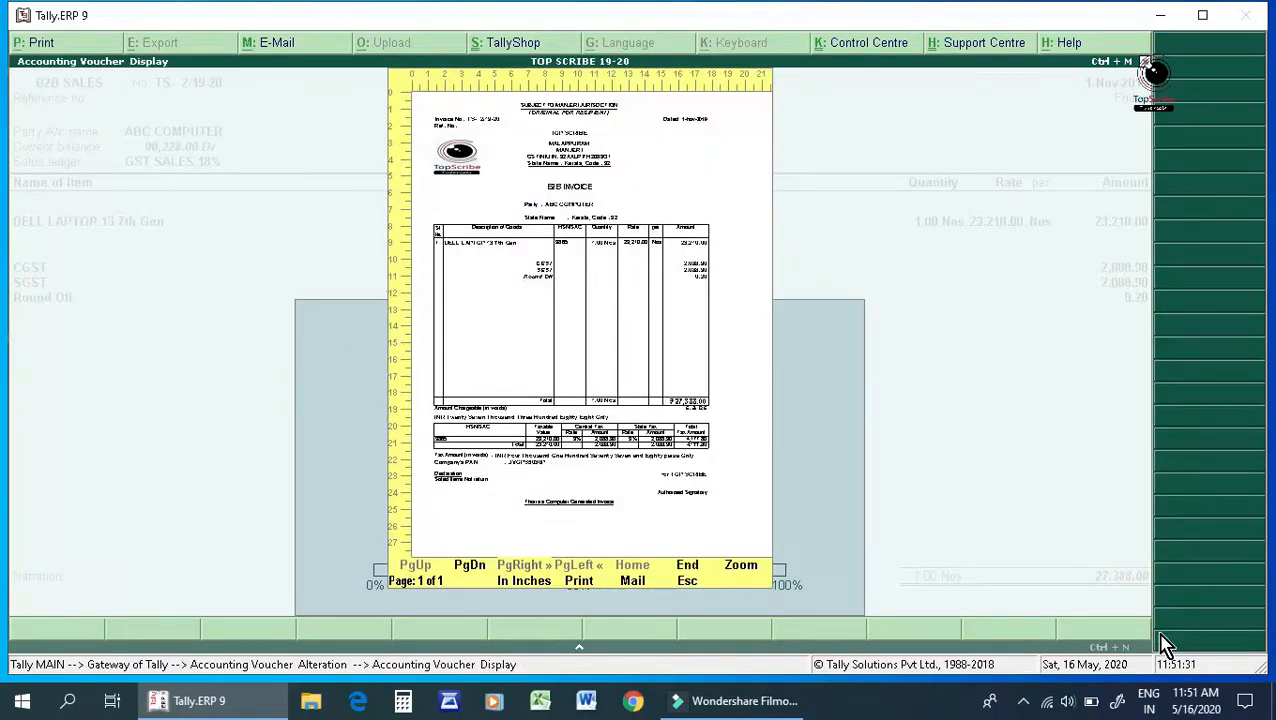
- Enlarge the simple-format invoice preview and examine it from the jurisdiction heading down to the declaration and signatory lines
key(alt+z)
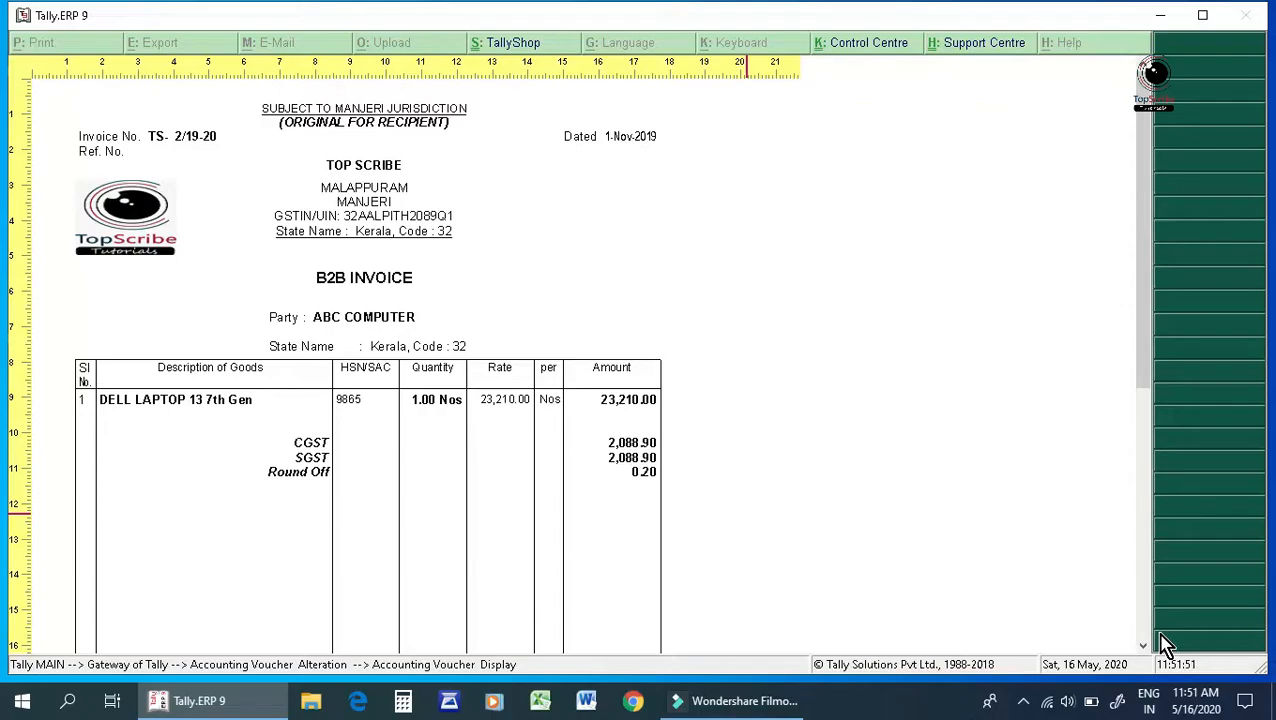
scroll(1163, 643, down, 2)
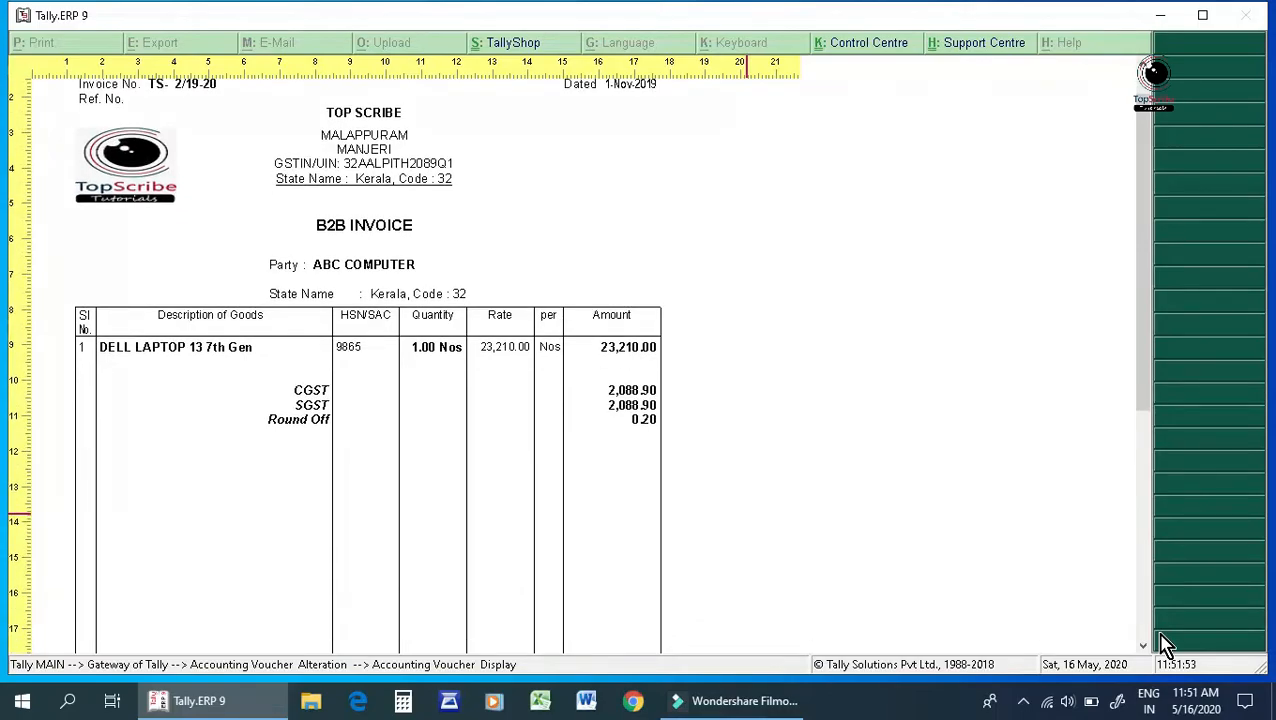
scroll(1163, 643, down, 1)
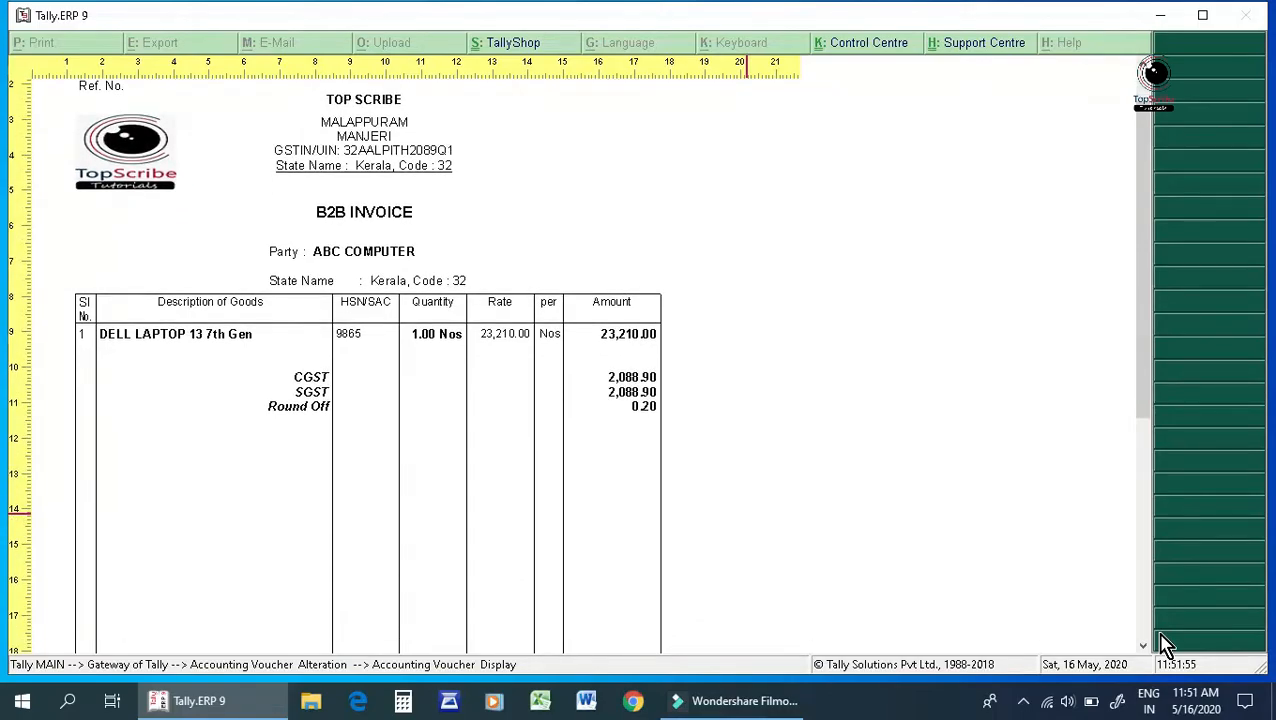
scroll(1163, 643, down, 3)
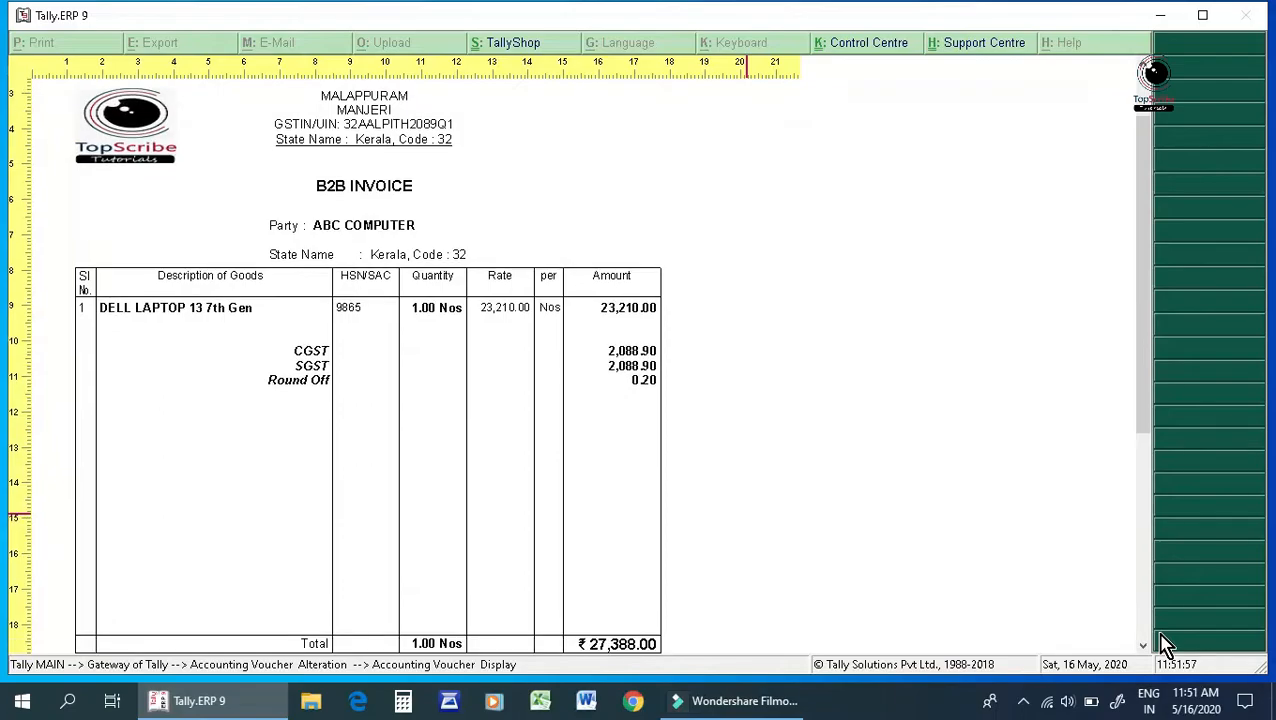
scroll(1163, 643, down, 1)
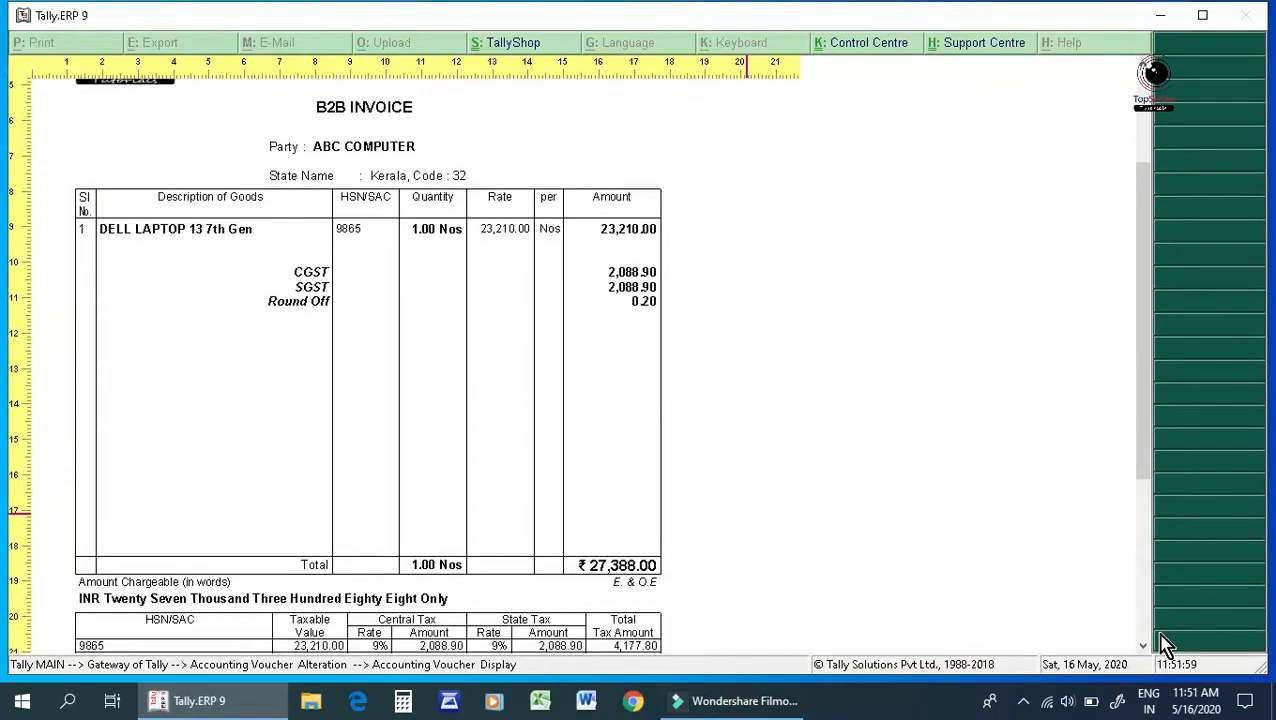
scroll(1163, 643, down, 1)
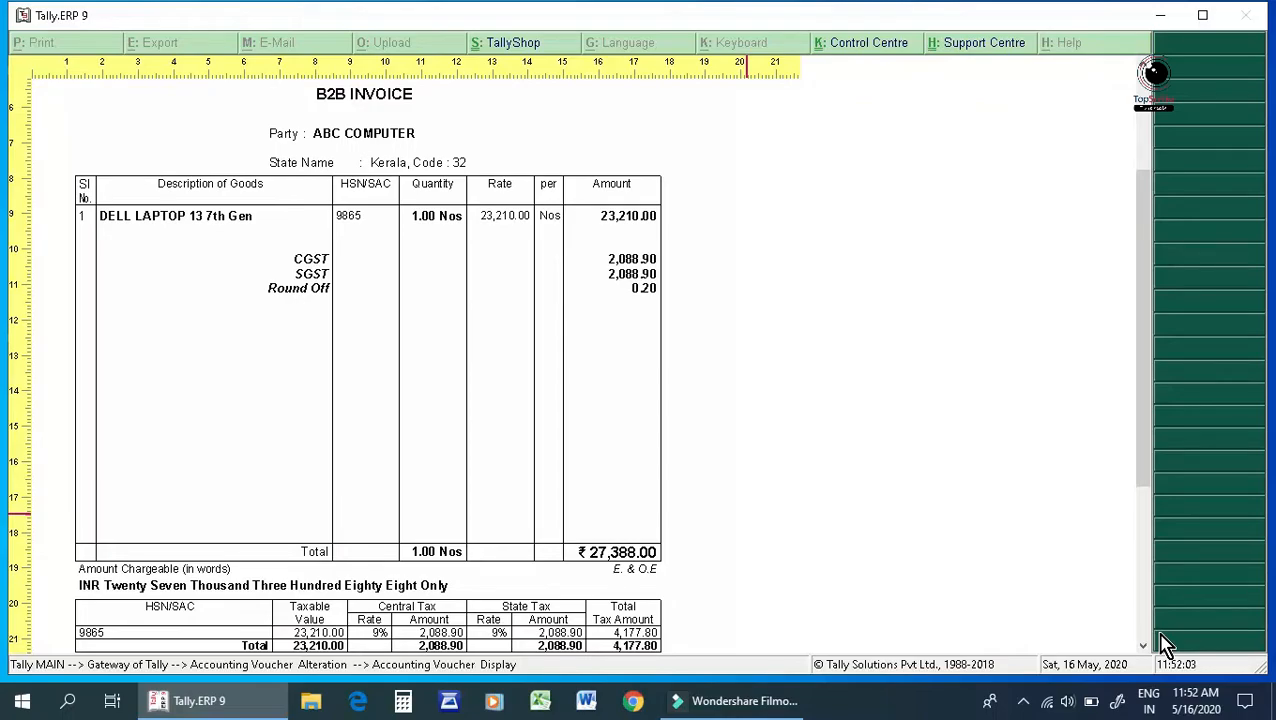
scroll(1163, 643, down, 2)
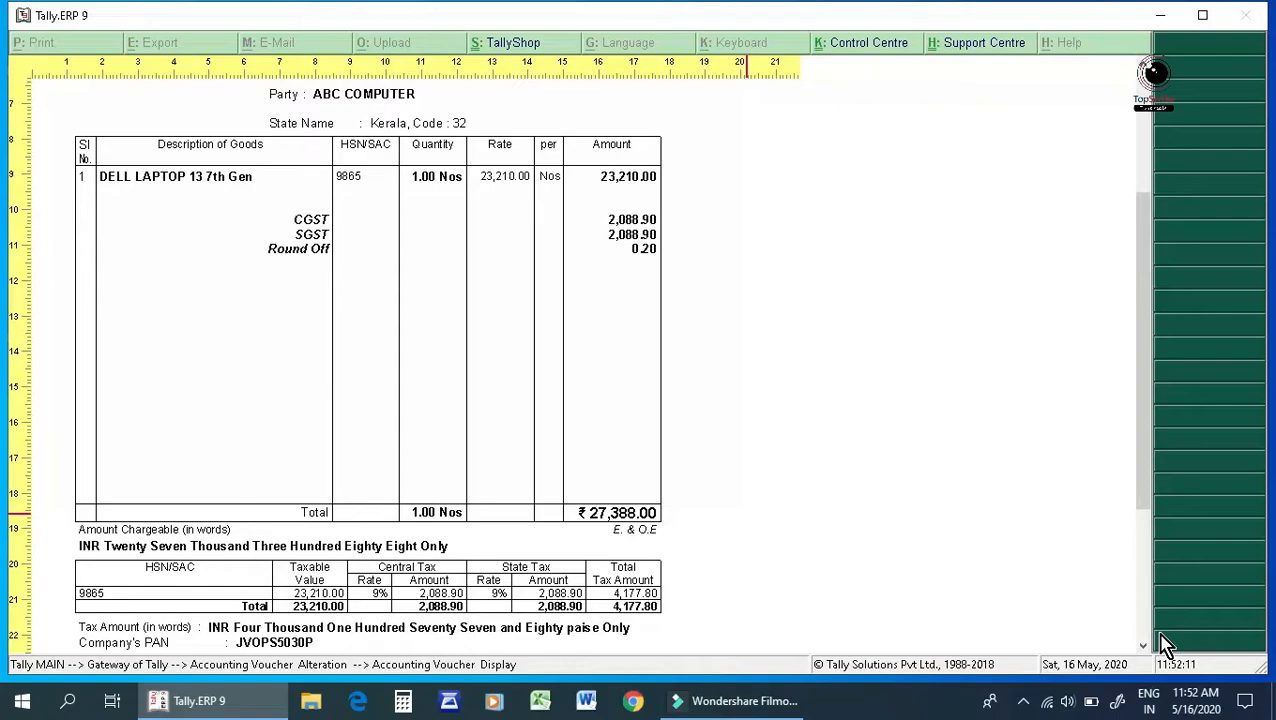
scroll(1163, 645, down, 5)
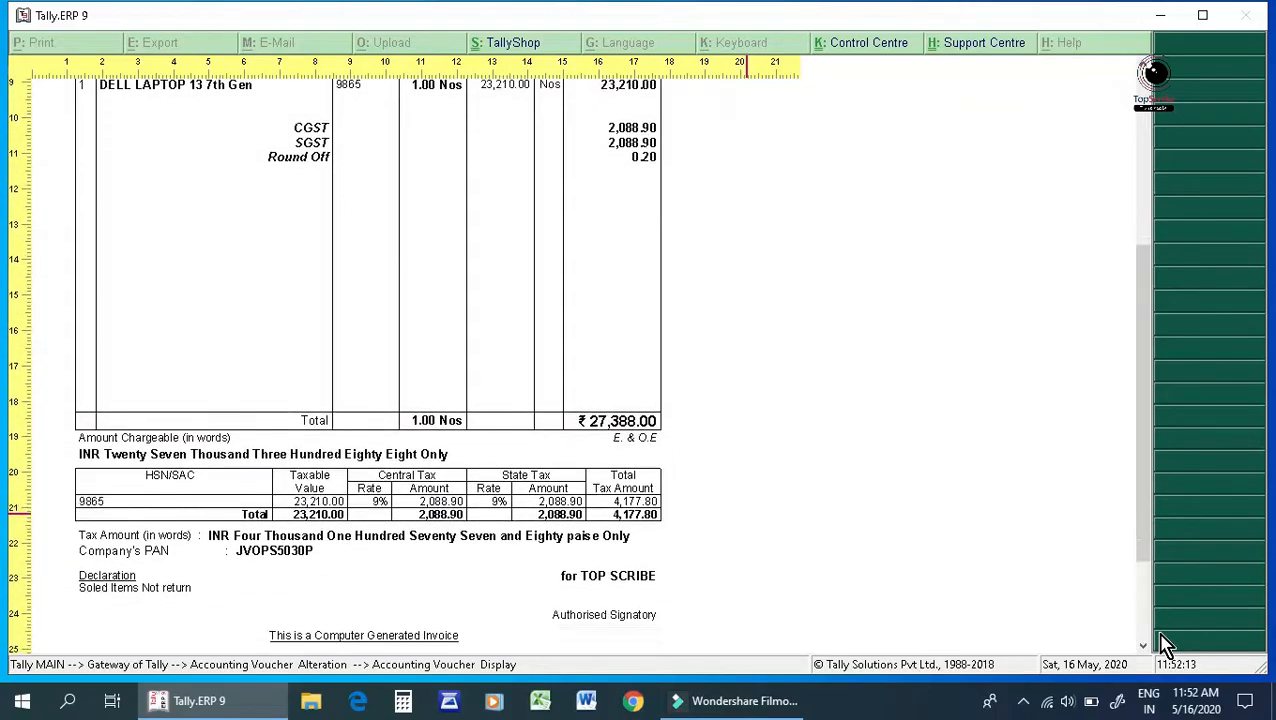
- Examine the rest of the original invoice copy plus the transporter's and supplier's copies in the enlarged preview, and close the preview
scroll(1163, 645, down, 2)
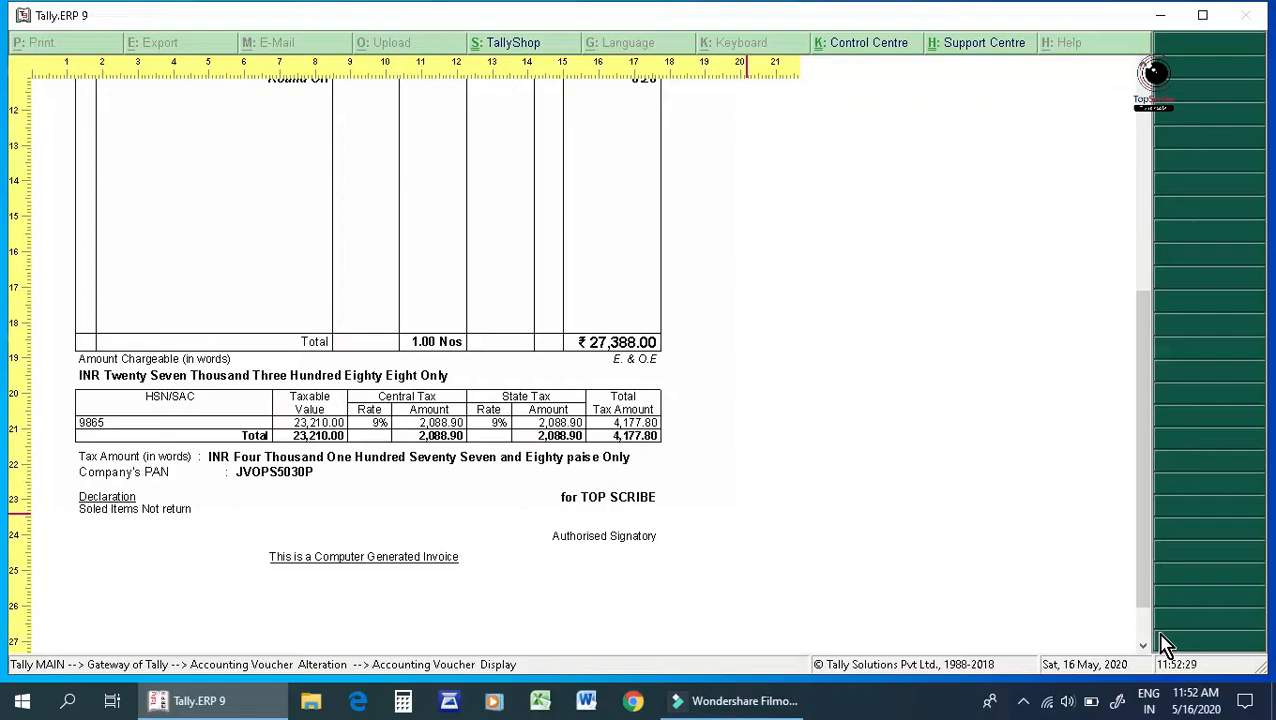
scroll(1166, 645, down, 1)
scroll(1166, 645, down, 3)
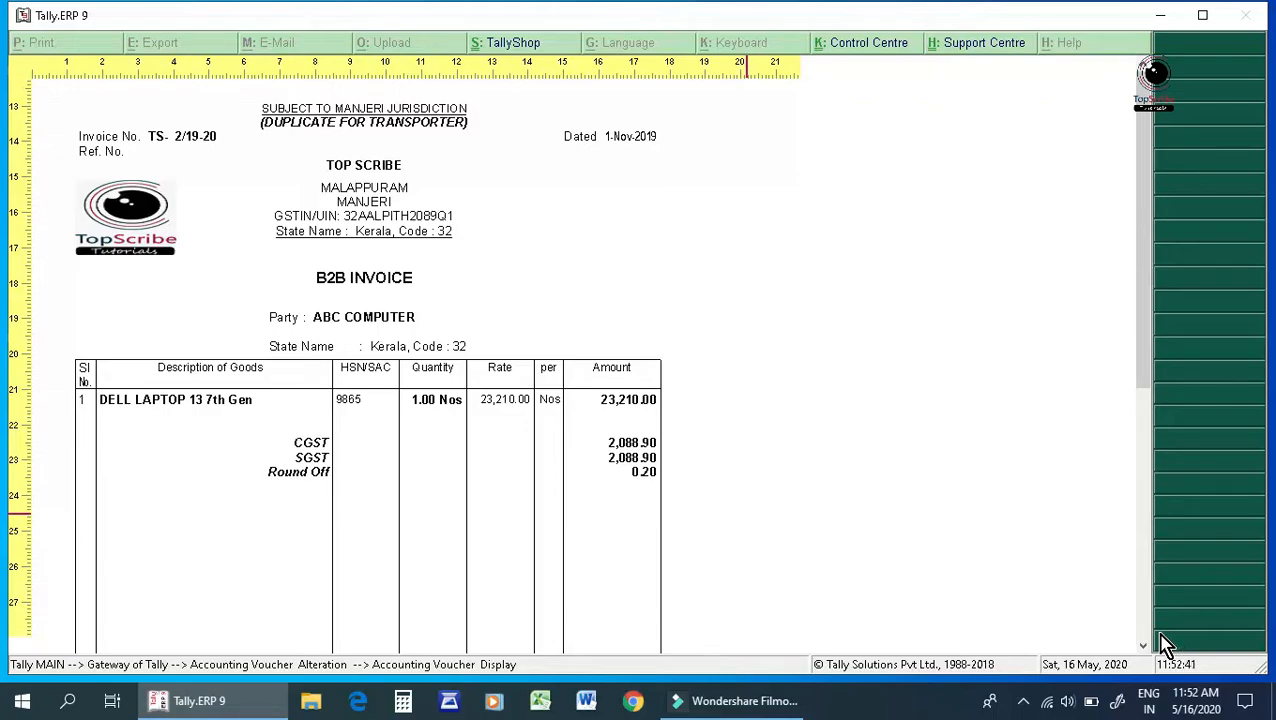
scroll(1162, 640, down, 5)
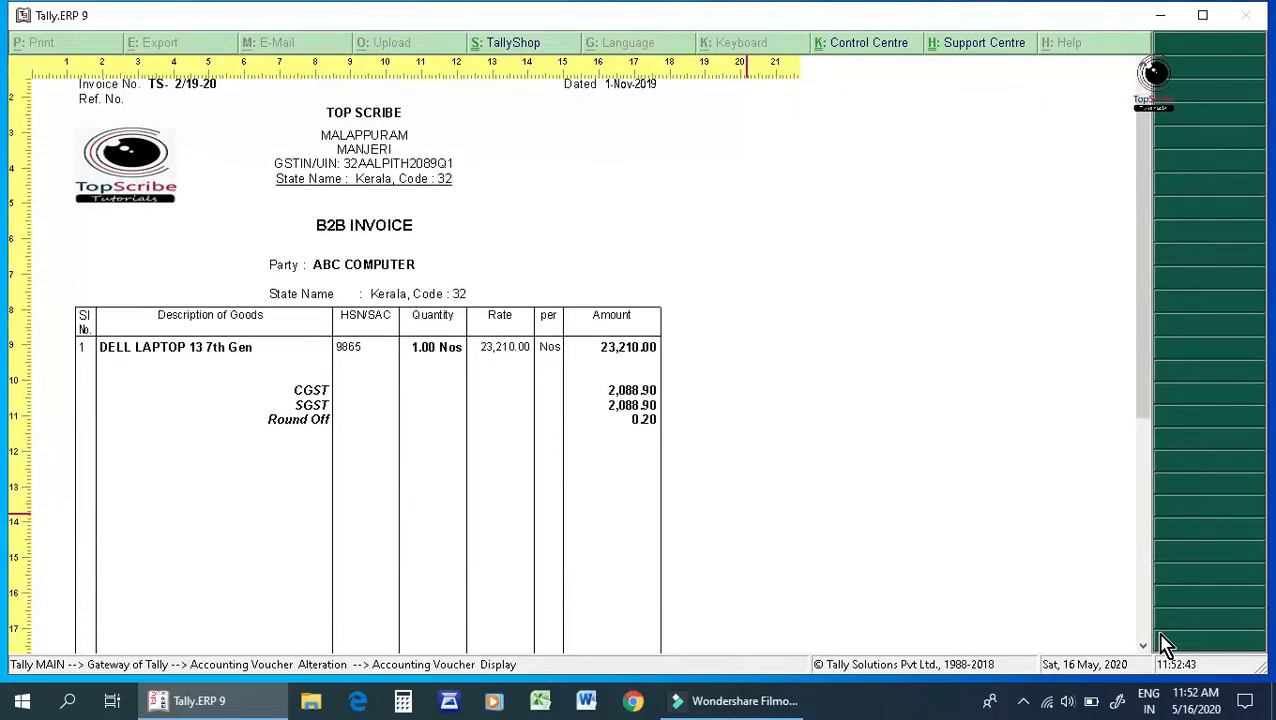
scroll(1162, 640, down, 2)
scroll(1162, 640, down, 4)
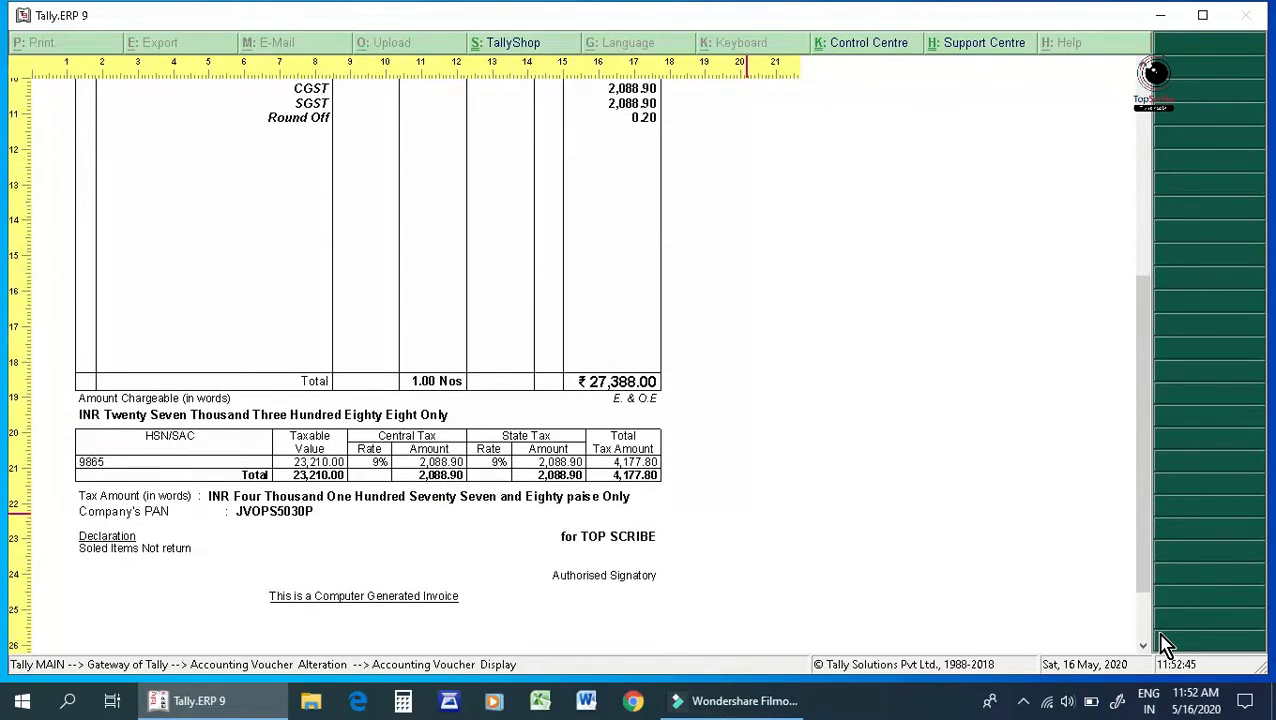
scroll(1162, 640, up, 10)
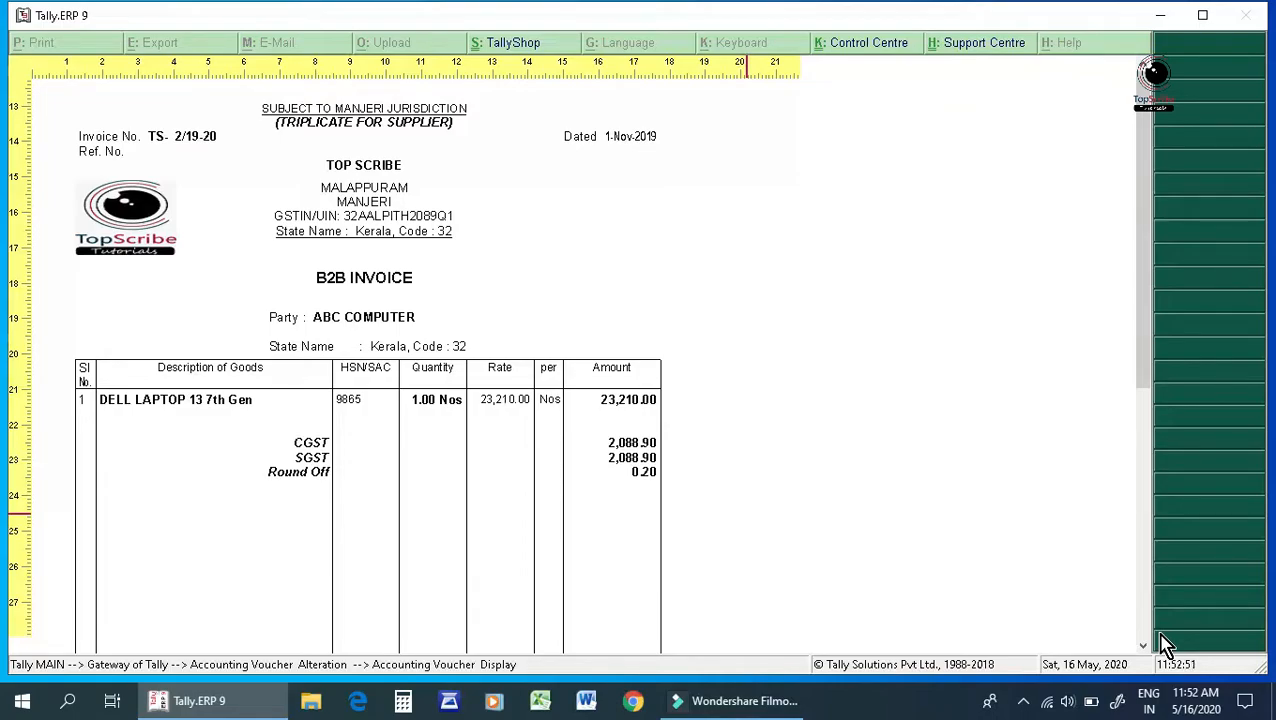
key(Escape)
key(Escape)
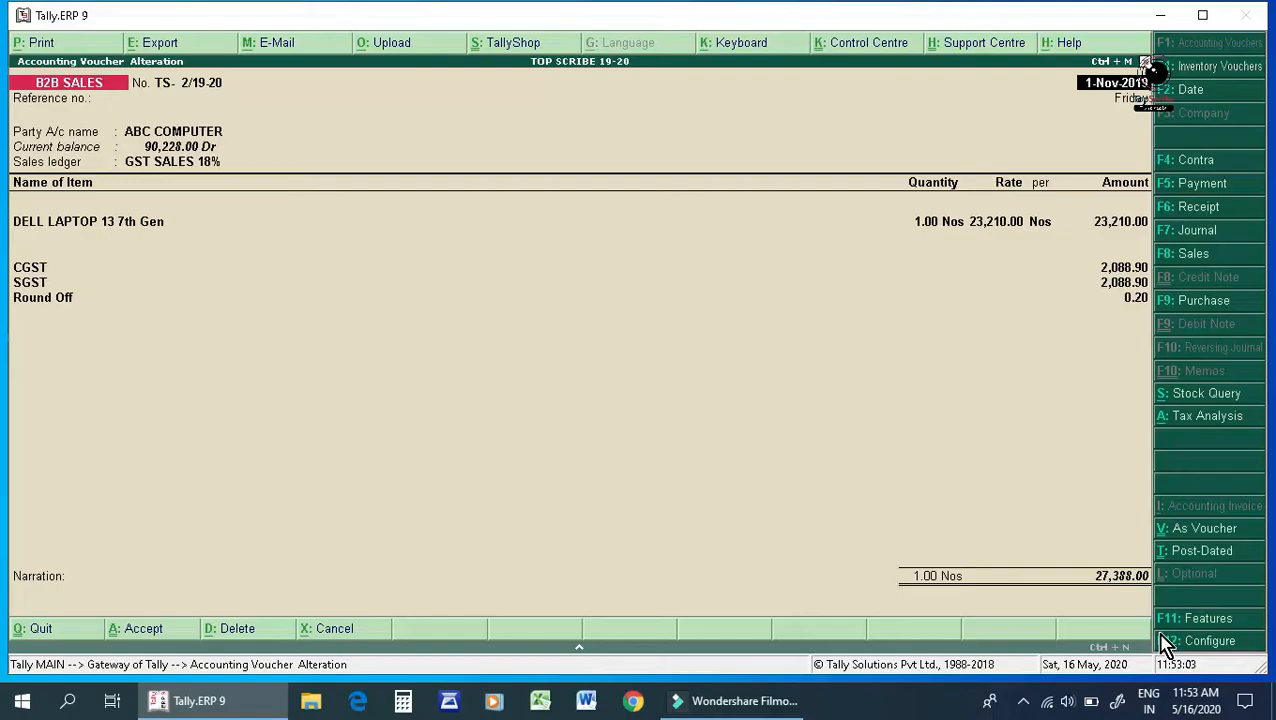
- Set Print in simple format to No in the voucher's print configuration, accept it and check the resulting invoice in the print preview
key(alt+p)
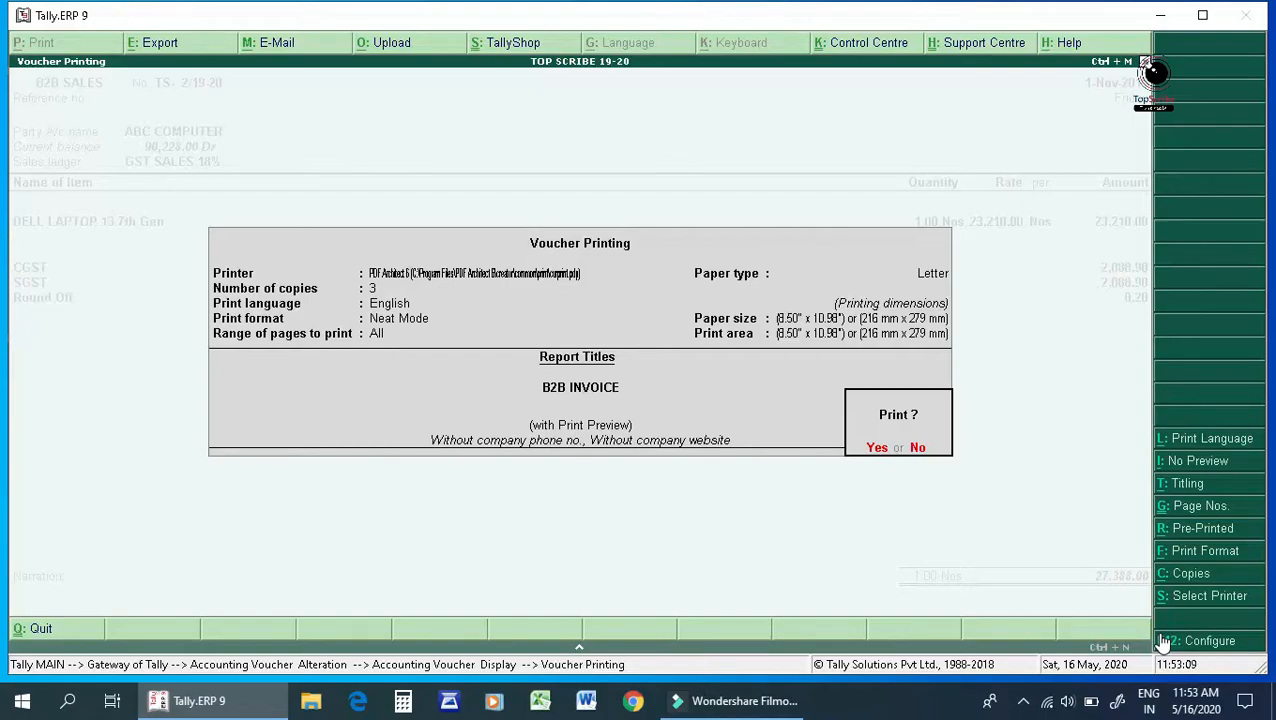
click(1222, 643)
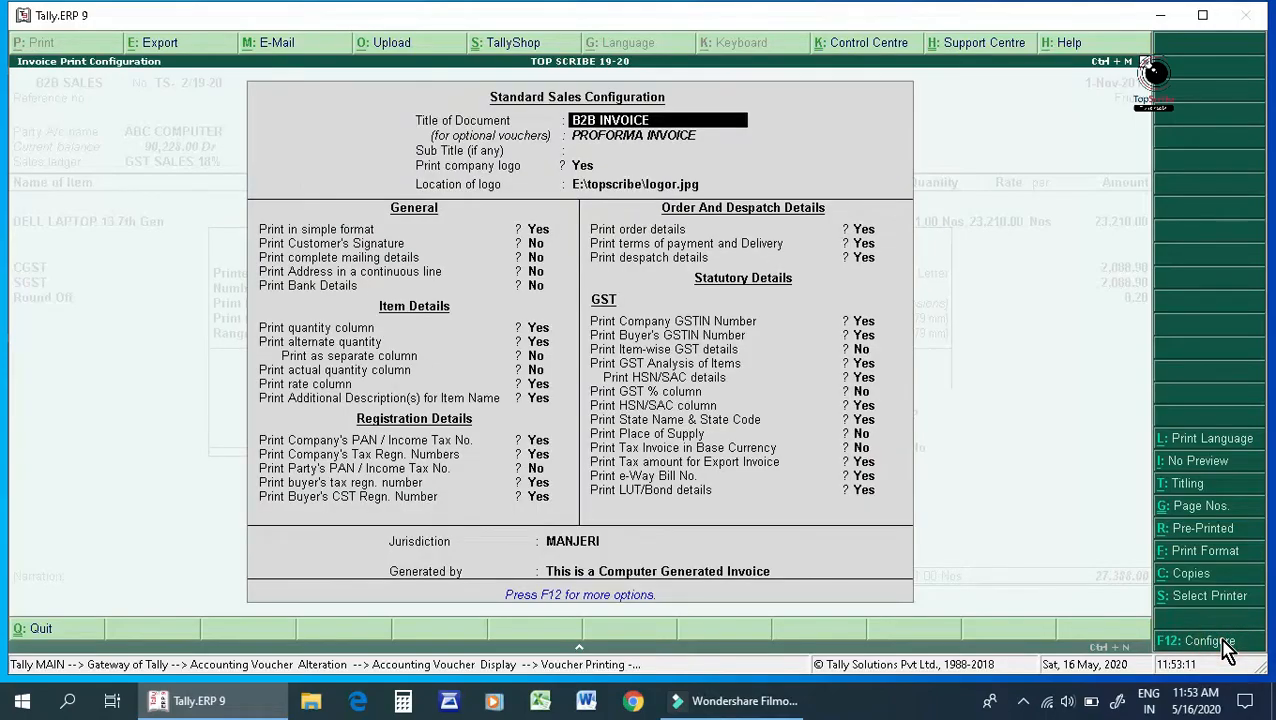
key(Return)
key(Return)
key(Return)
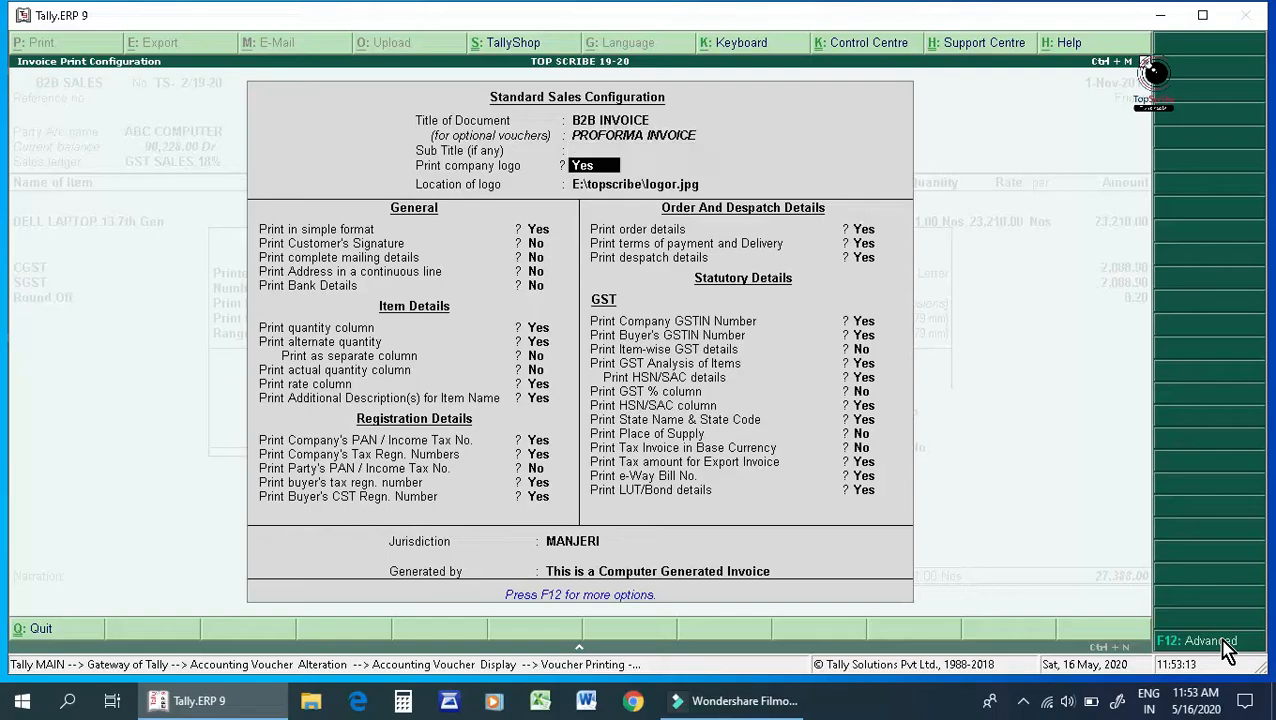
key(Return)
key(Return)
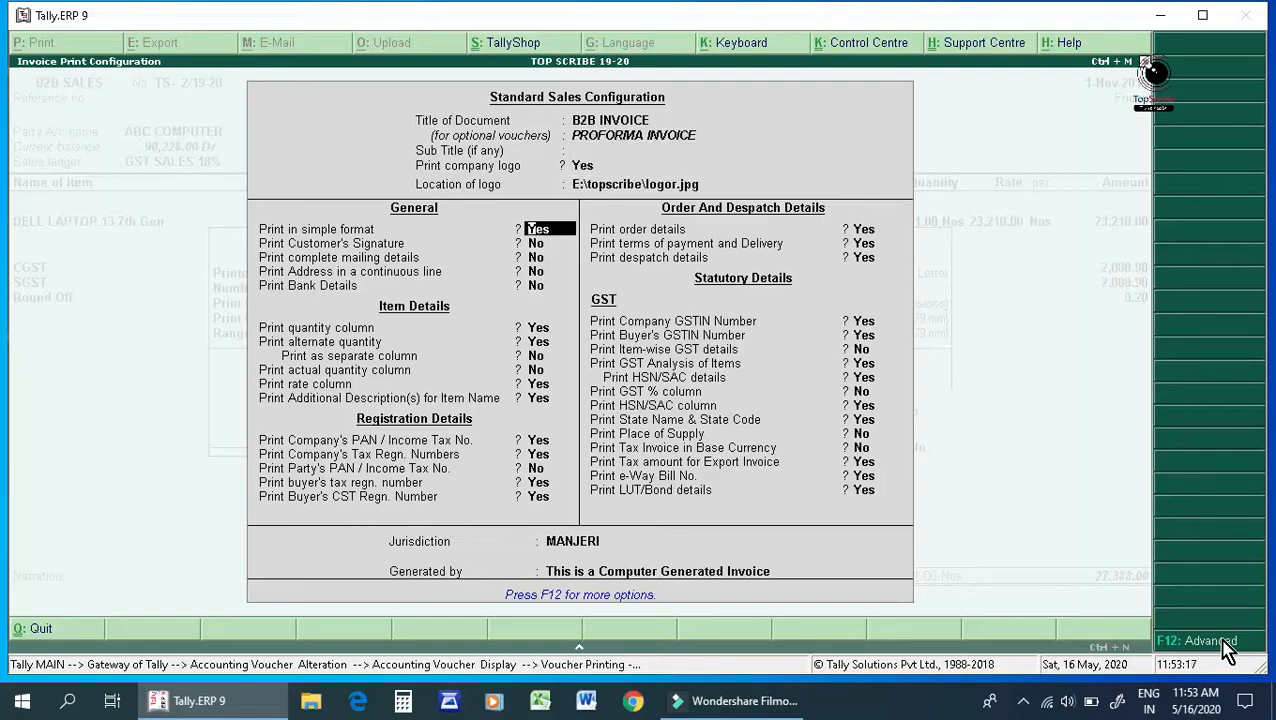
text(n)
key(Return)
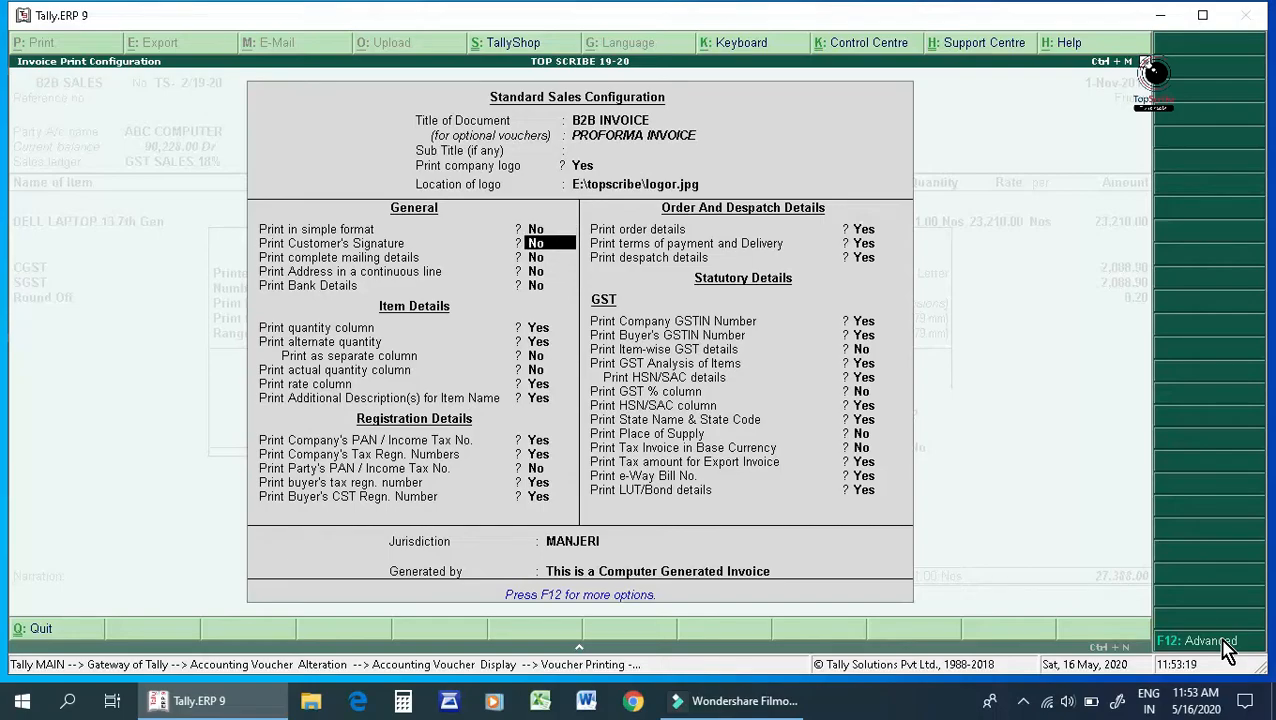
key(ctrl+a)
key(Return)
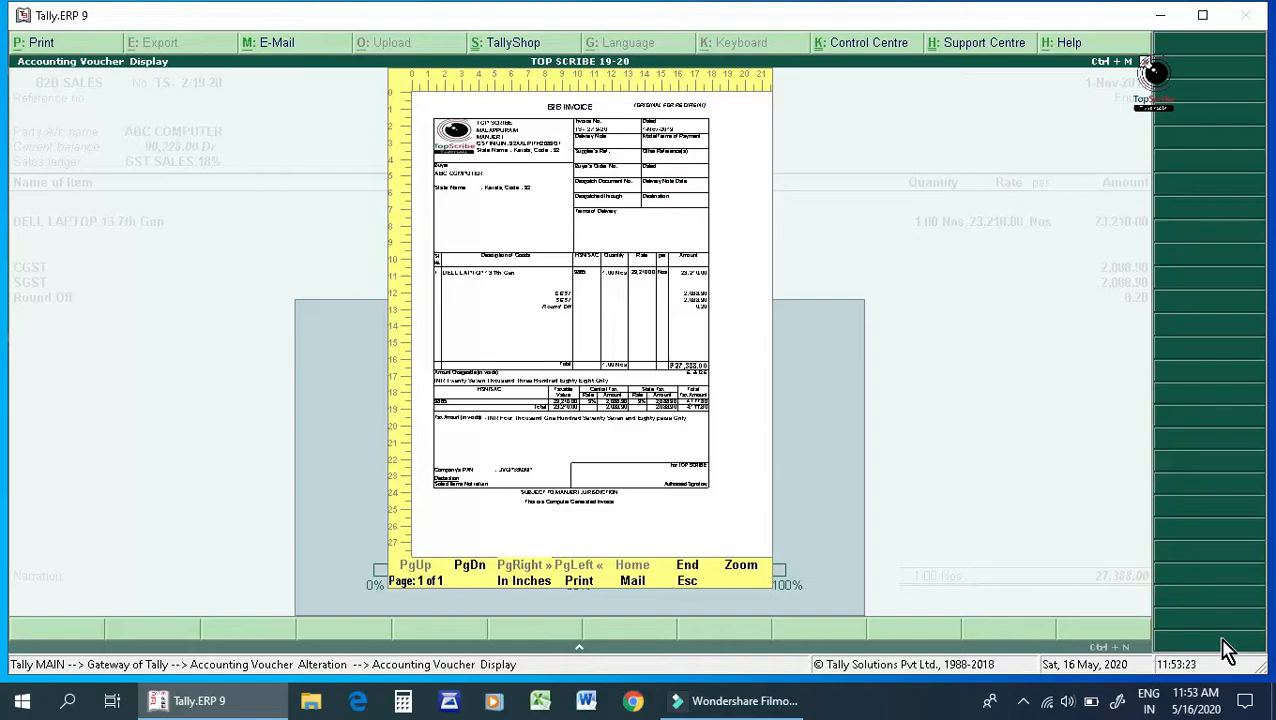
key(Escape)
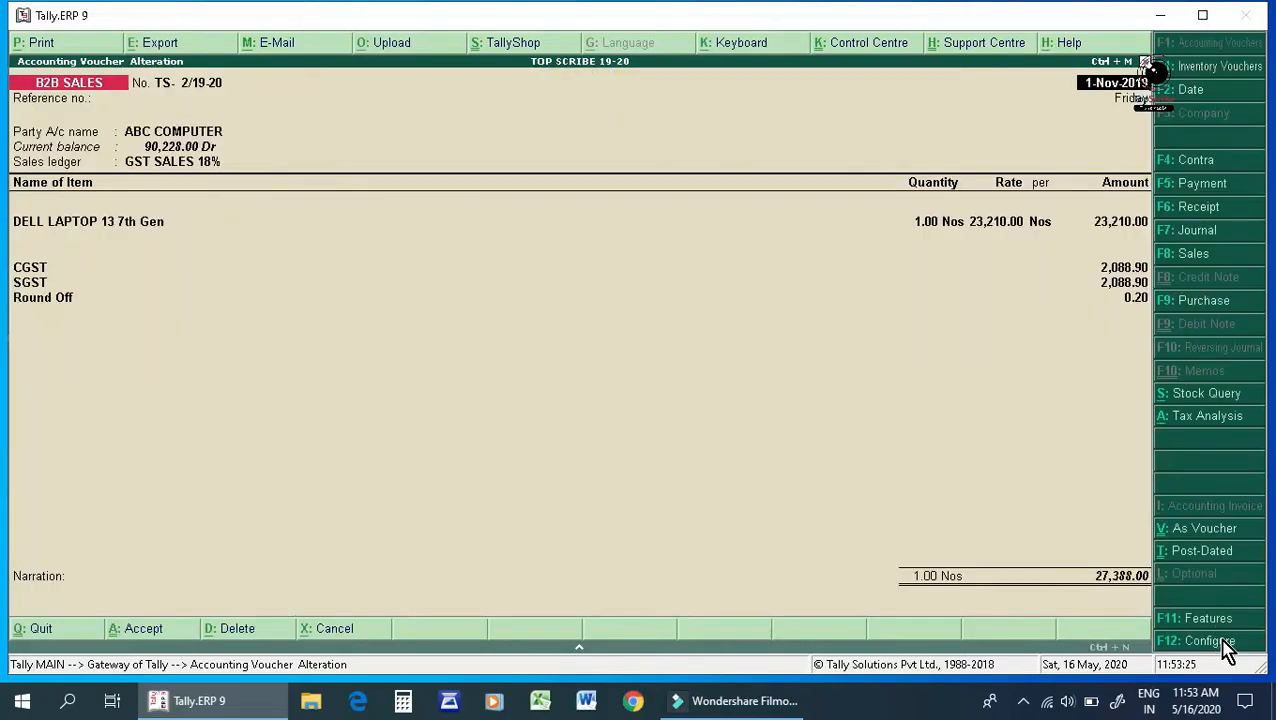
- Set Print Bank Details to Yes in the invoice print configuration, choose the Federal Bank account and accept the configuration
key(alt+p)
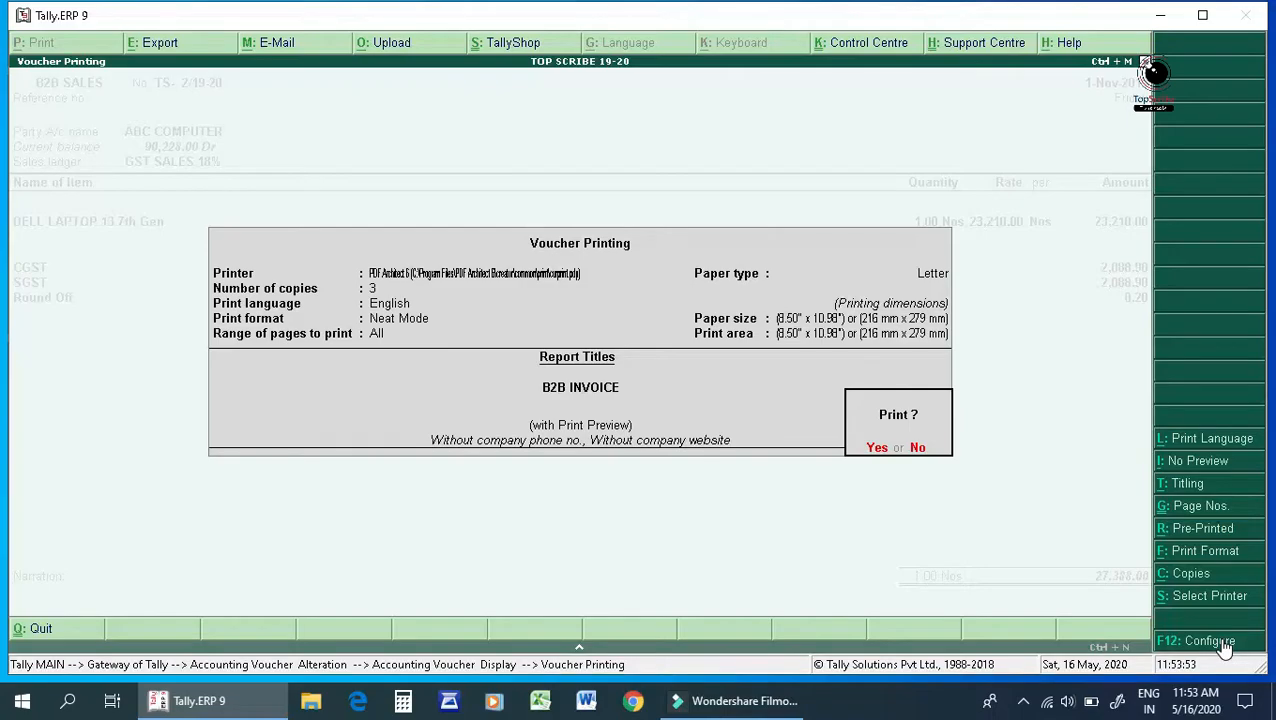
click(1222, 645)
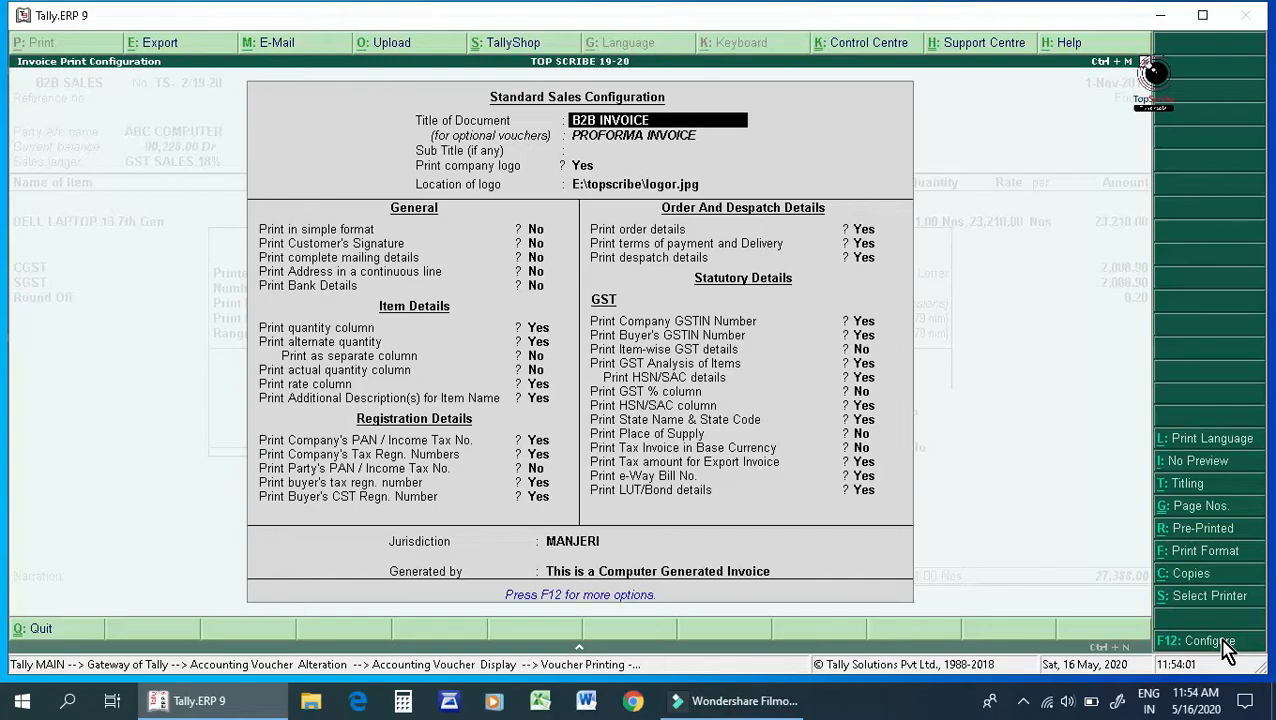
key(Return)
key(Return)
key(Return)
key(Return)
key(Return)
key(Return)
key(Return)
key(Return)
key(Return)
key(y)
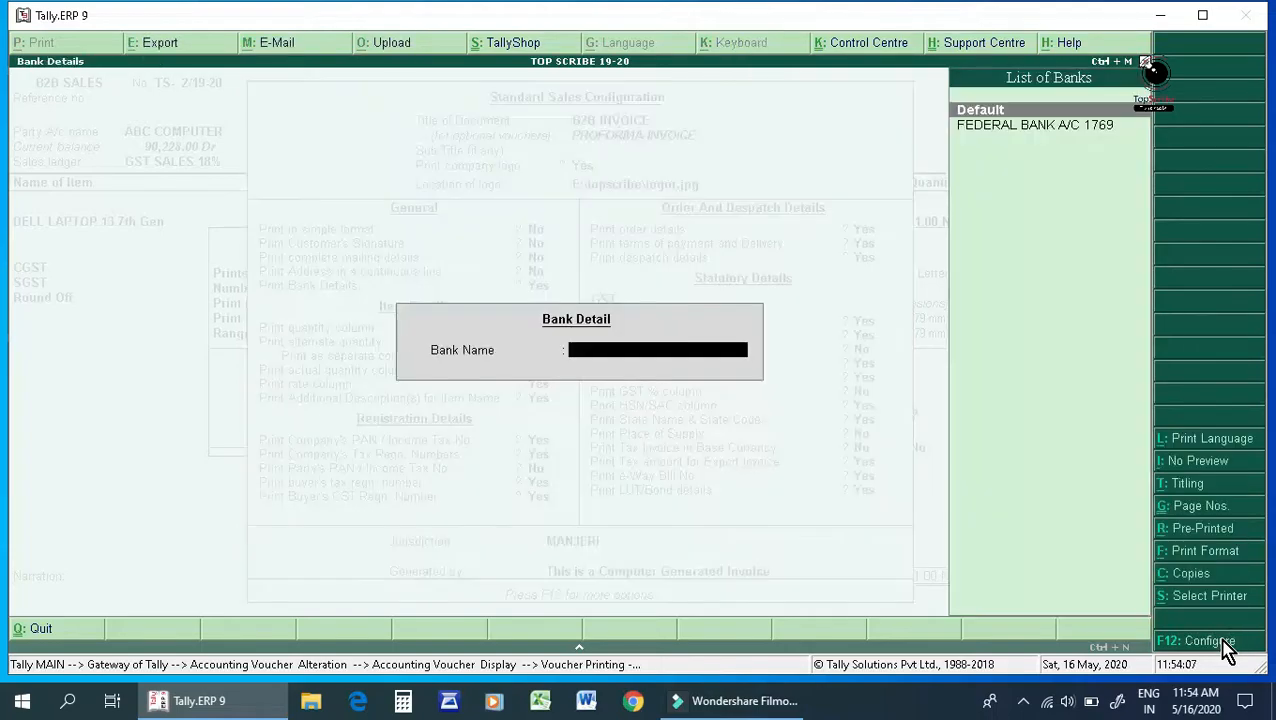
key(Down)
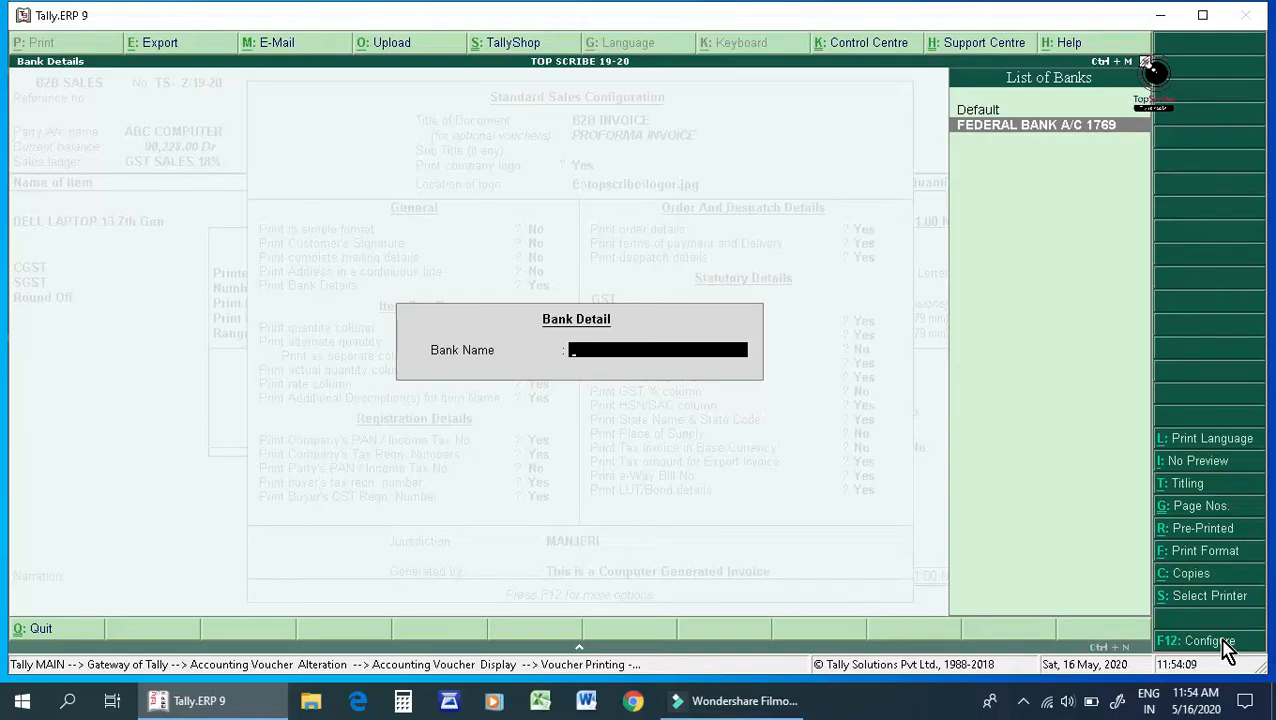
key(Return)
key(Return)
key(ctrl+a)
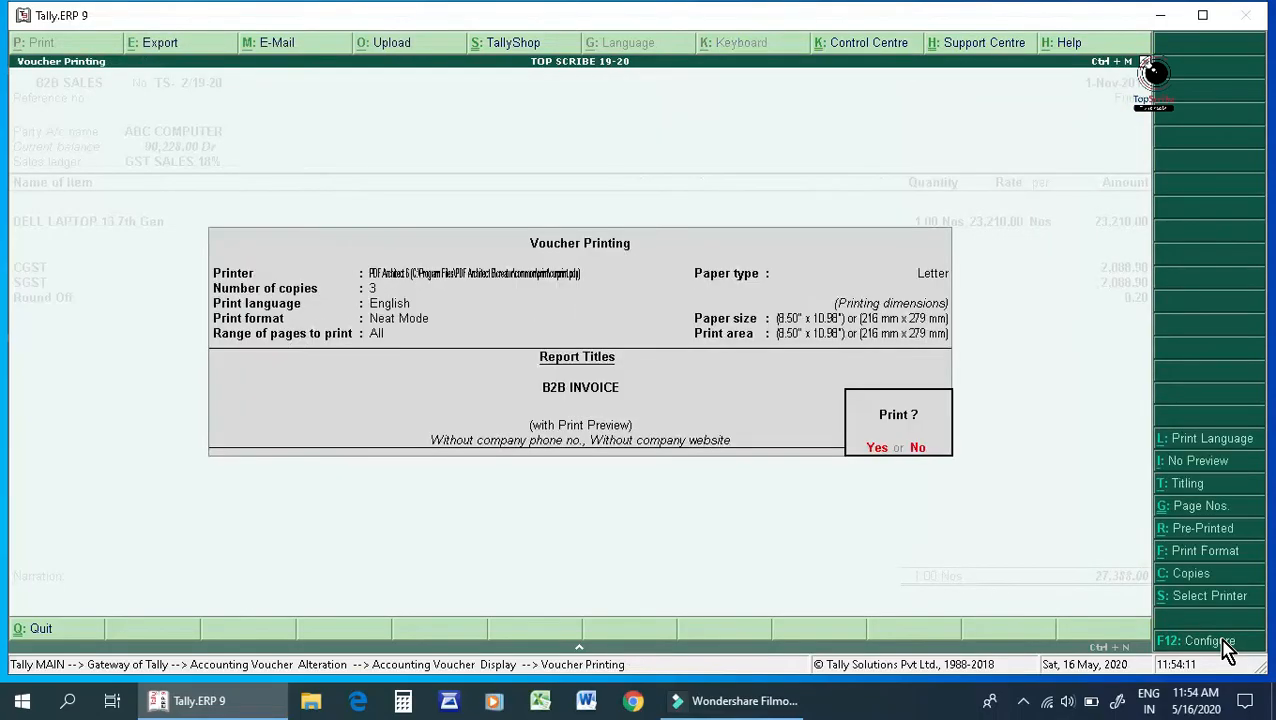
- Preview the B2B invoice enlarged, examine it down to the company's bank details and signatory block, and close the preview
key(Return)
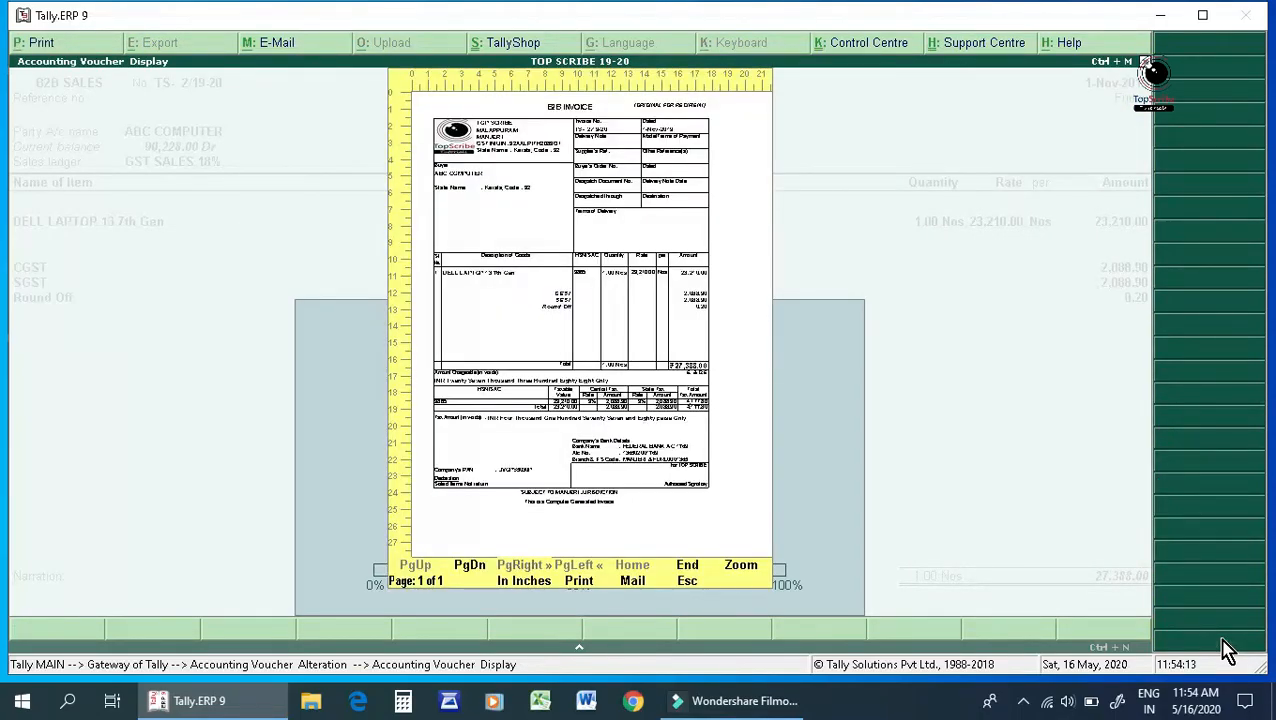
key(alt+z)
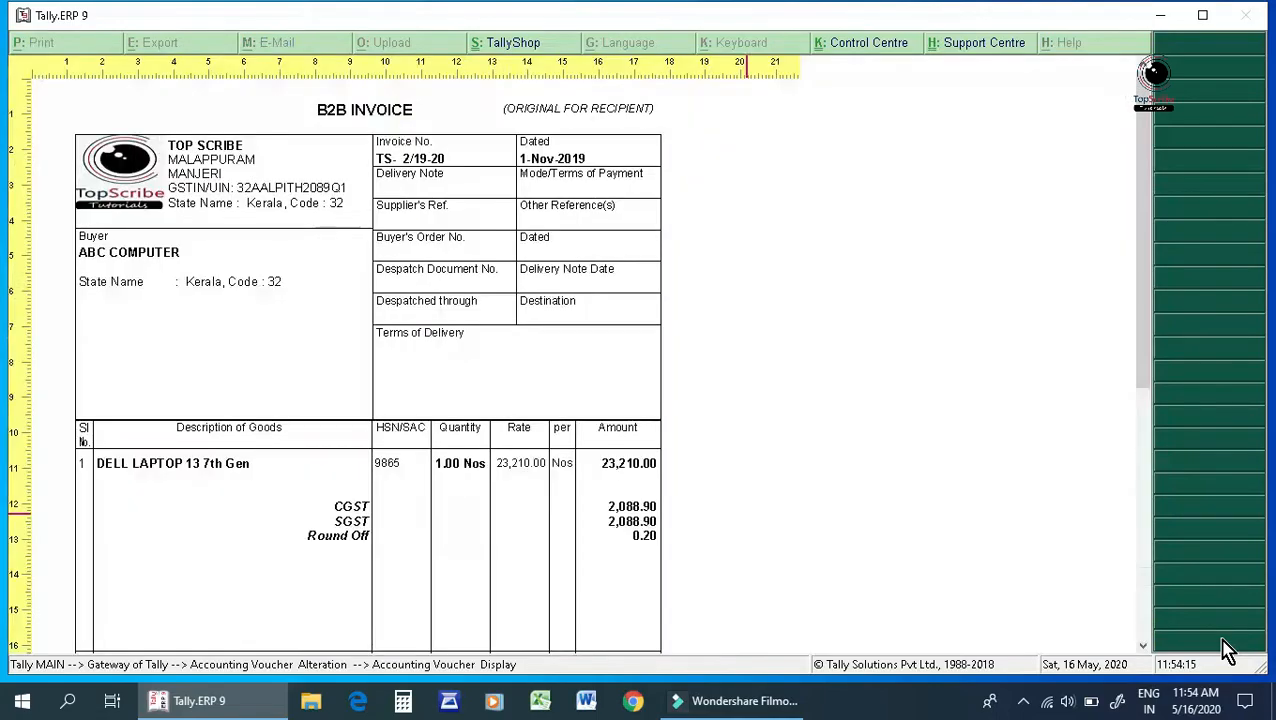
key(Down)
key(Down)
key(Down)
key(Down)
key(Down)
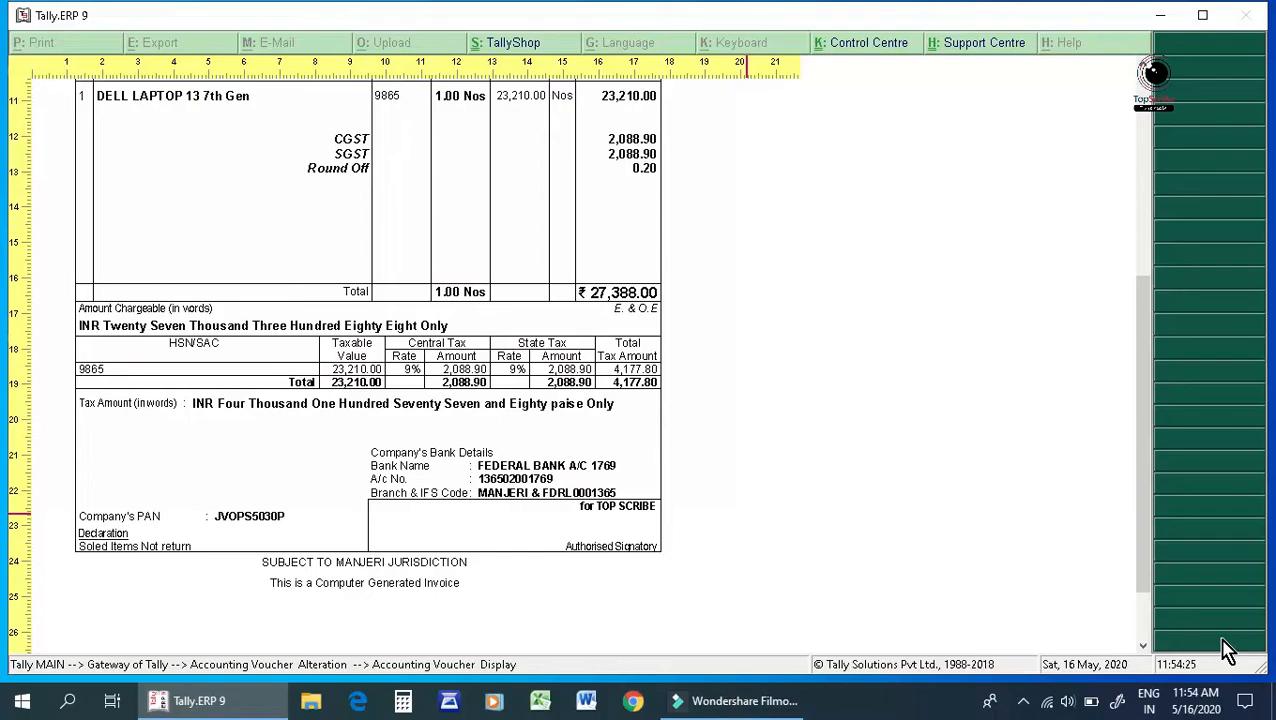
key(Escape)
key(Escape)
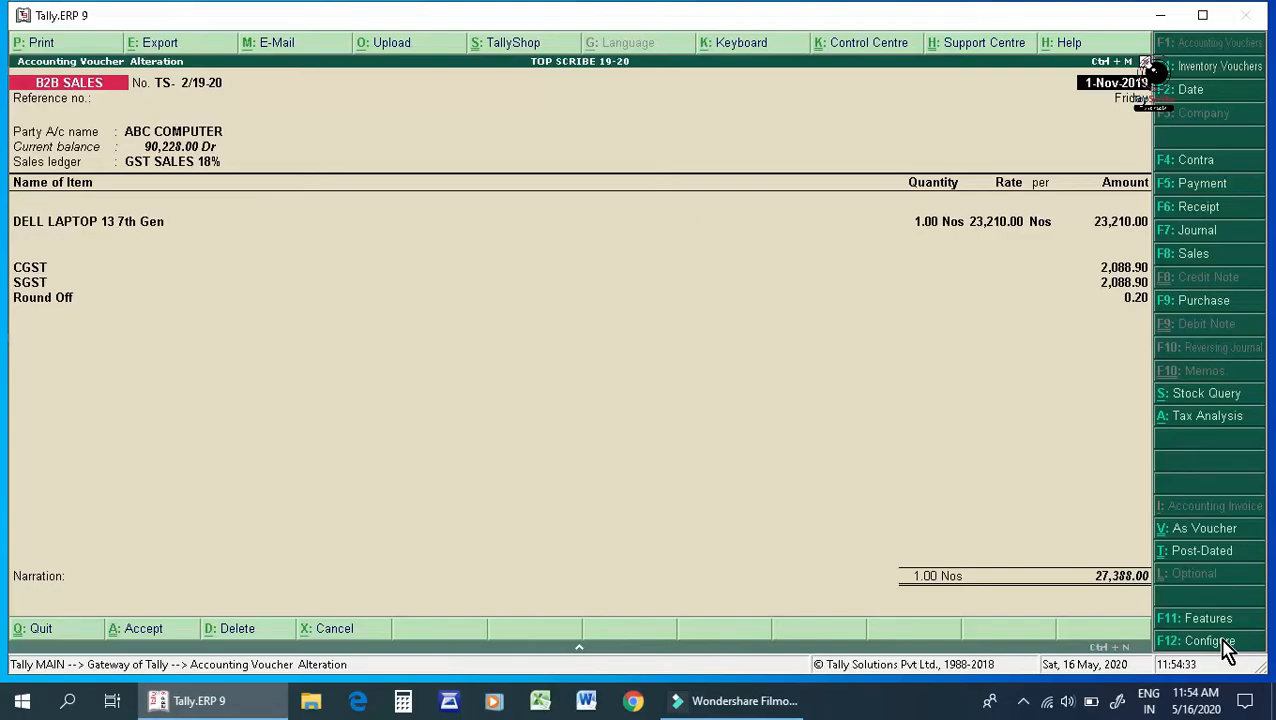
- Review the invoice print configuration from the title through the actual quantity column option, and look at the voucher's Sales Invoice Standard Configuration
click(1215, 648)
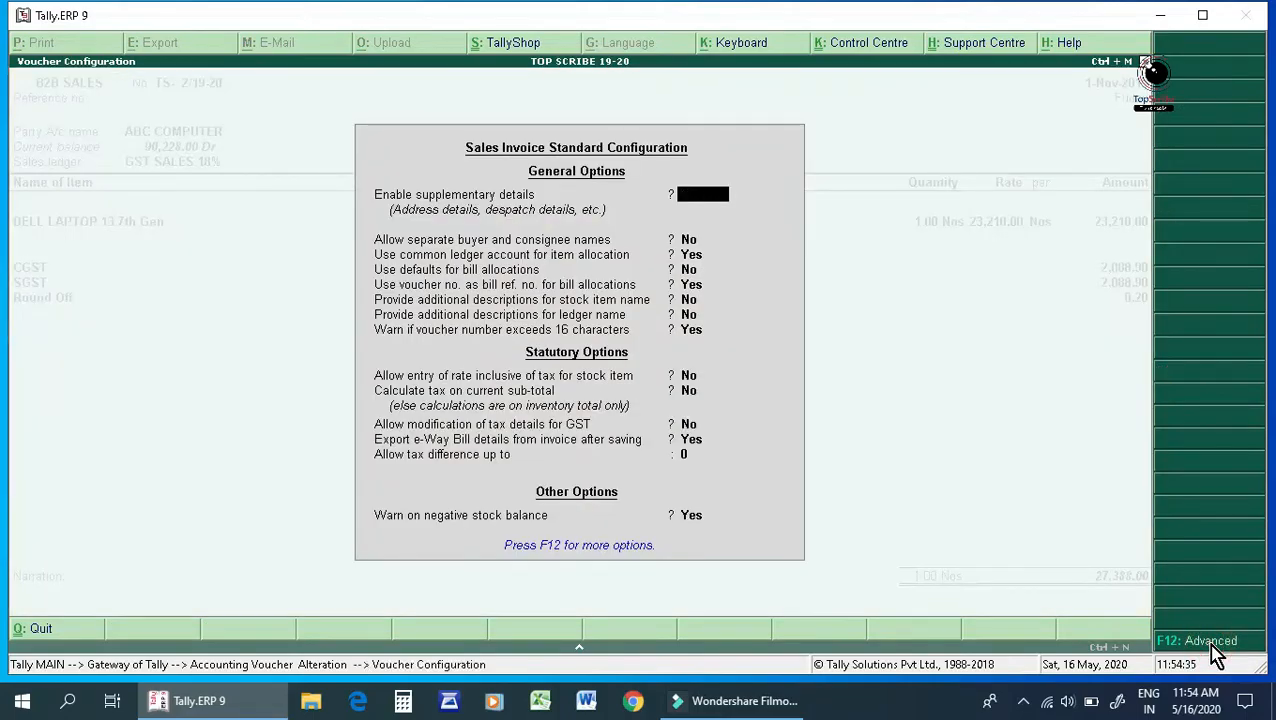
key(Escape)
key(alt+p)
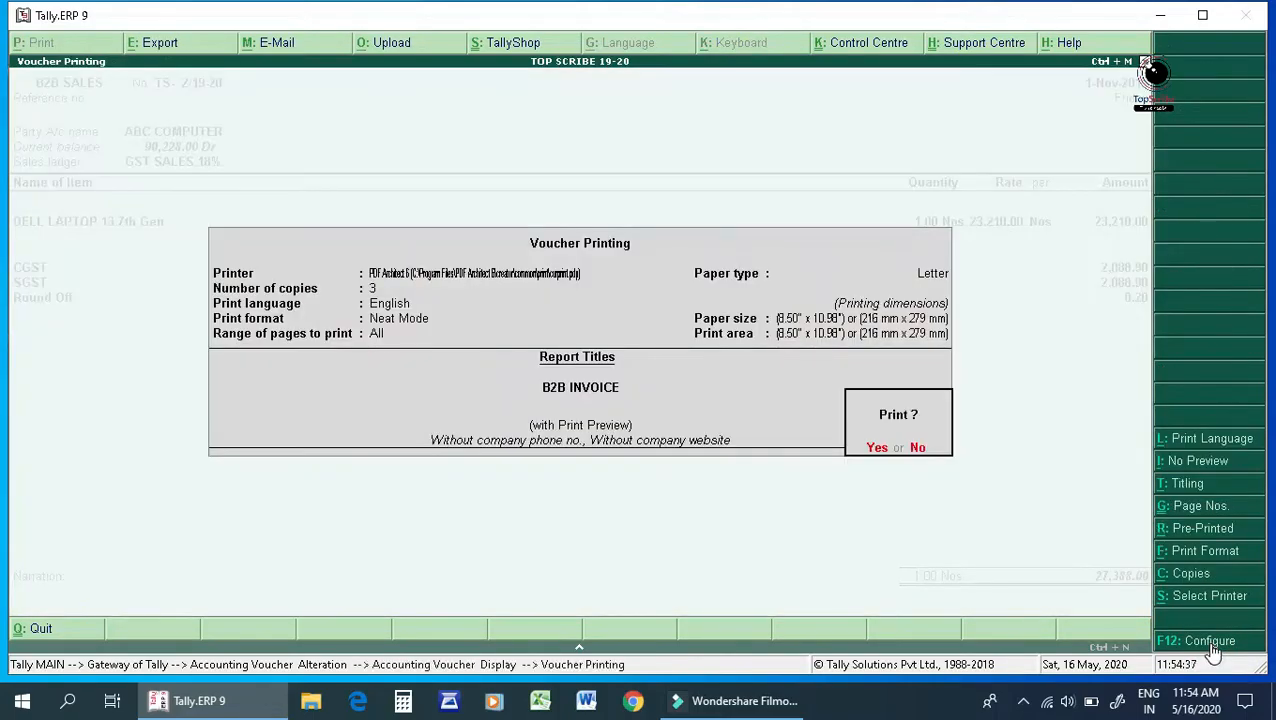
click(1208, 643)
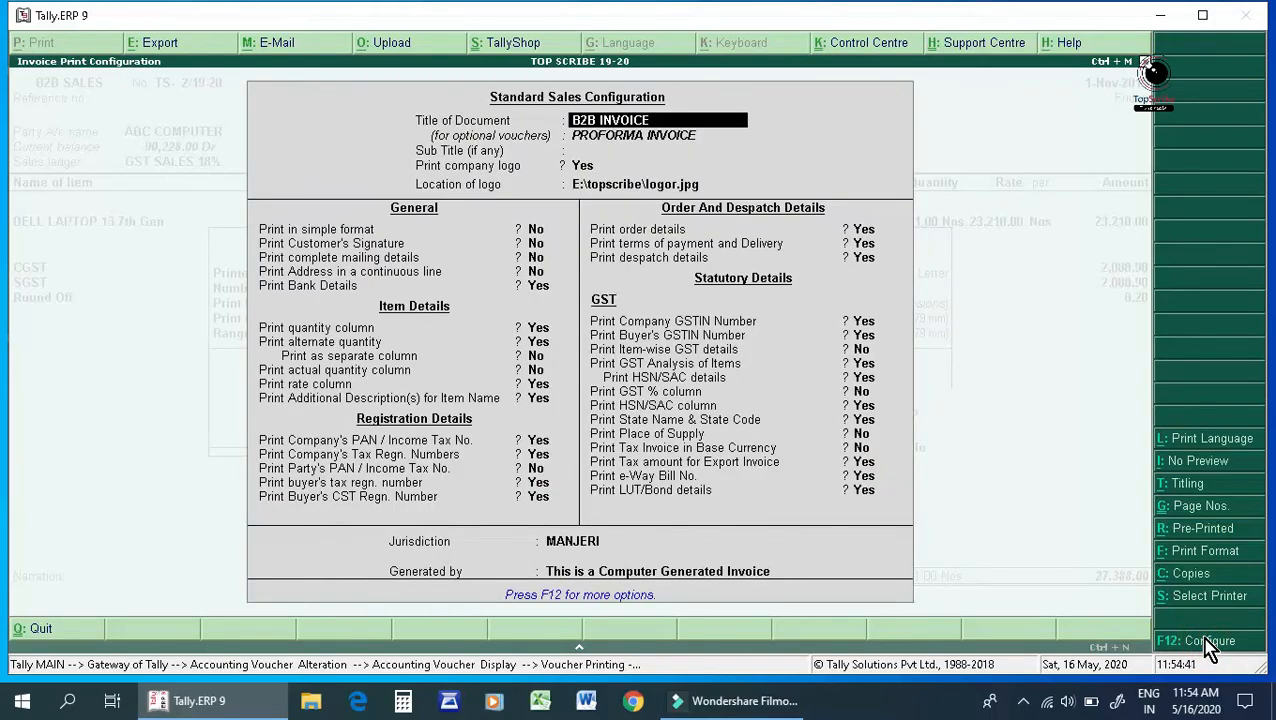
key(Return)
key(Return)
key(Return)
key(Return)
key(Return)
key(Return)
key(Return)
key(Return)
key(Return)
key(Return)
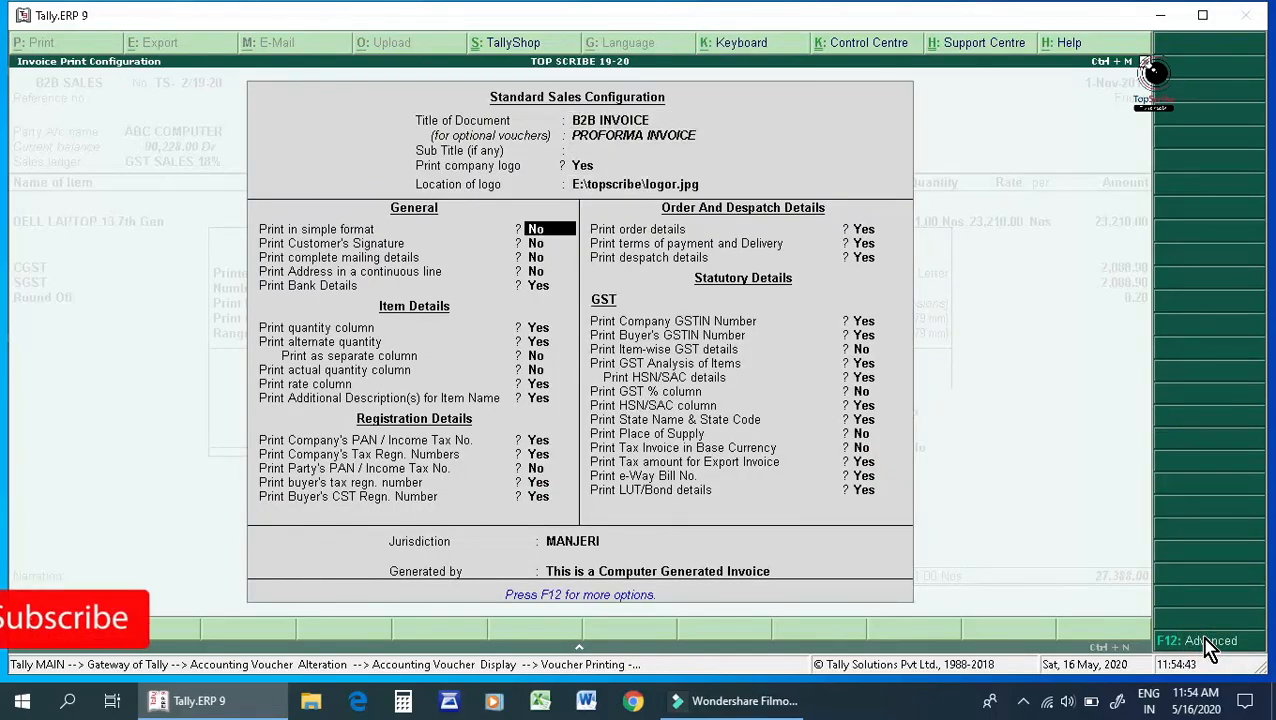
key(Return)
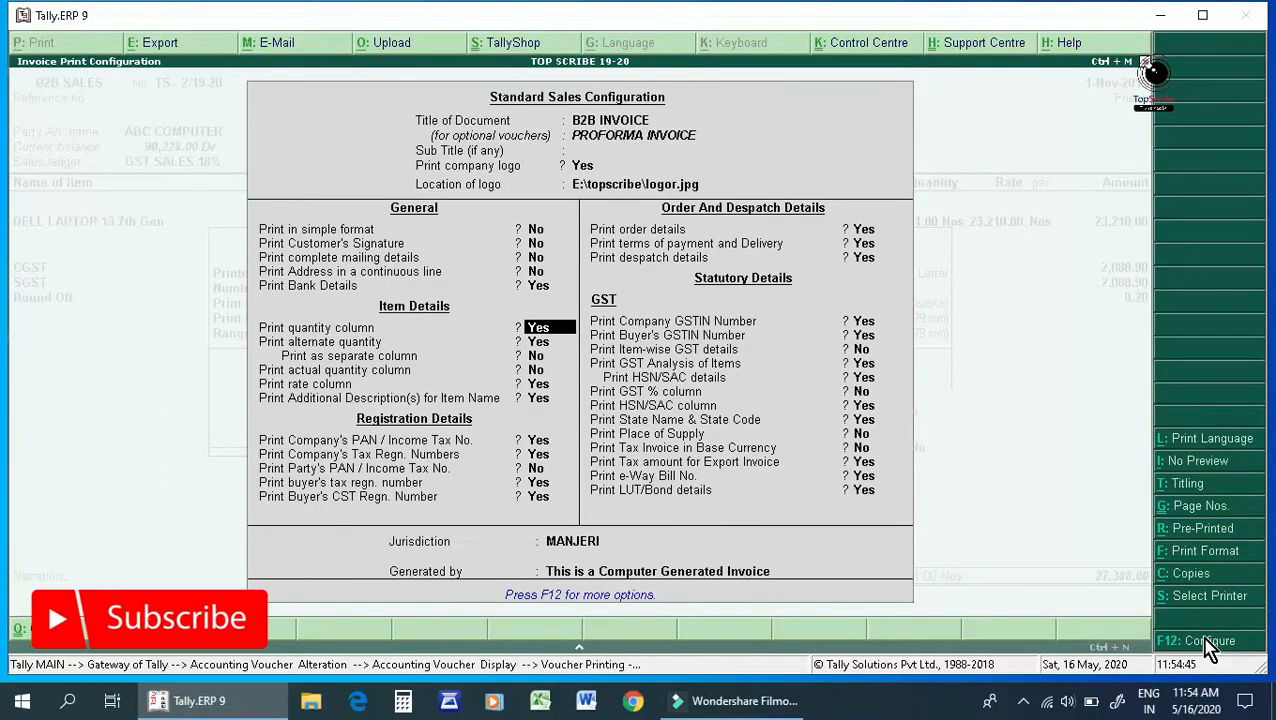
key(Return)
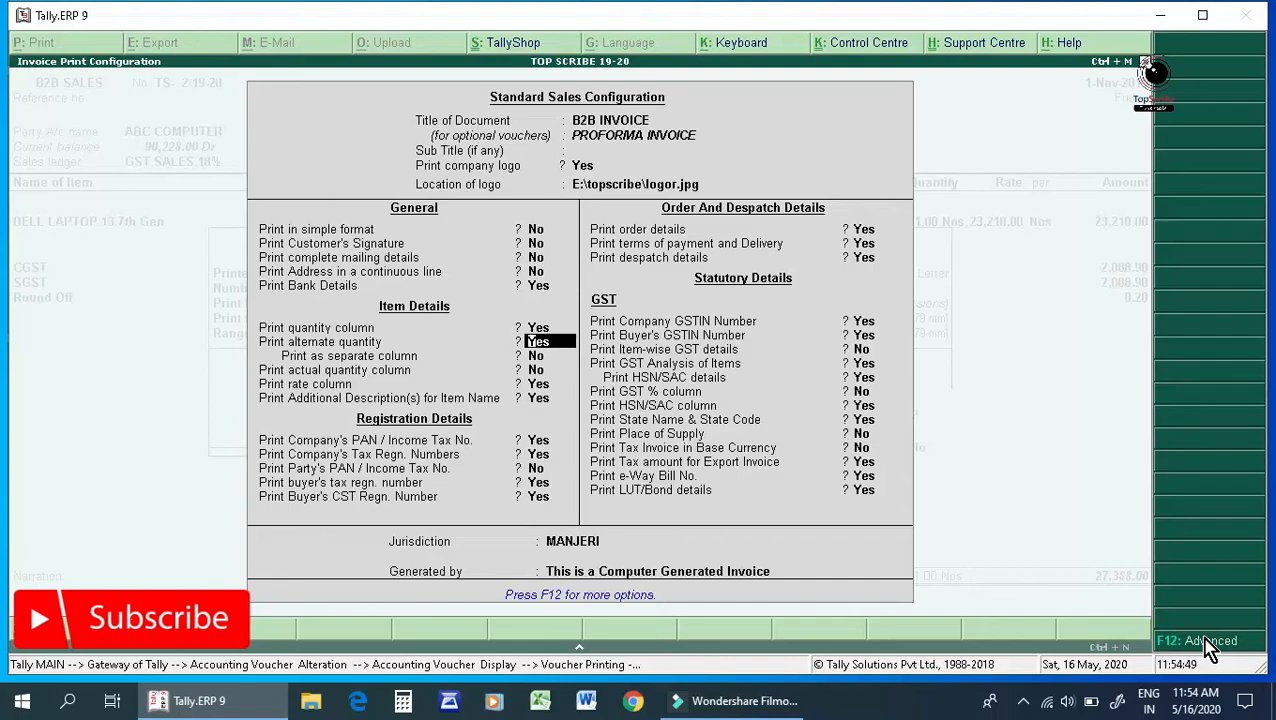
key(Return)
key(Return)
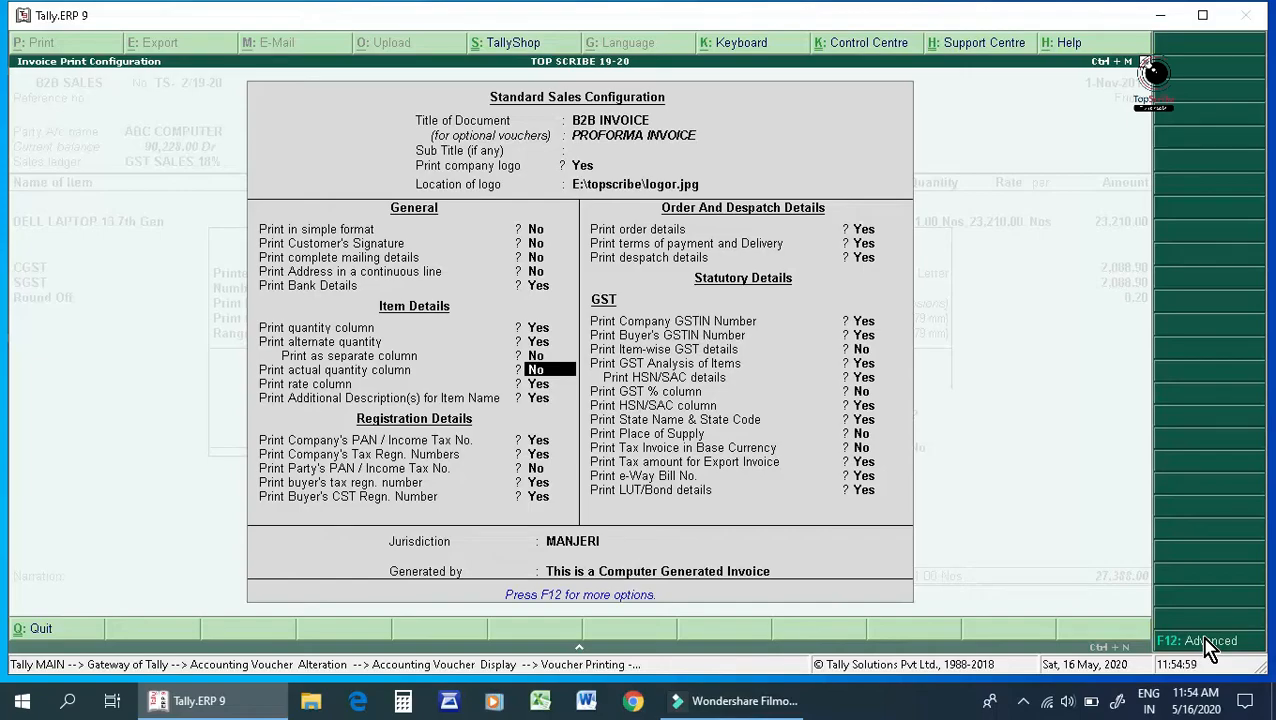
key(ctrl+a)
key(Escape)
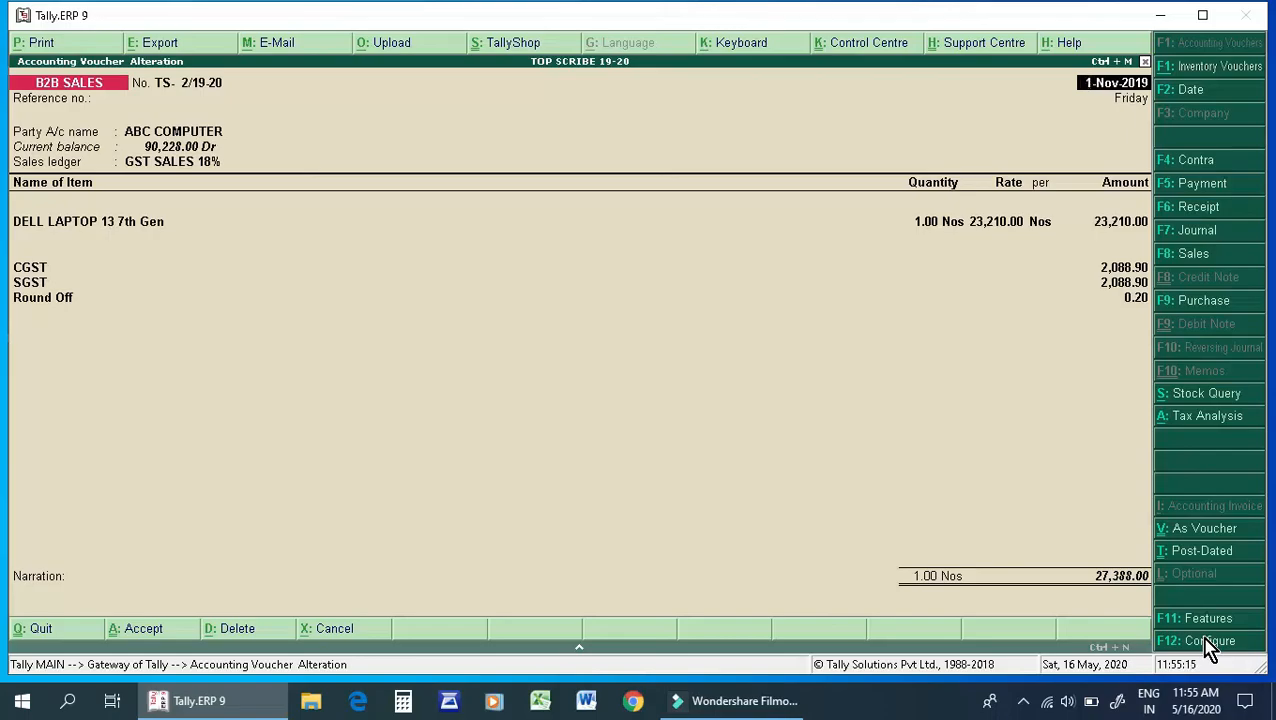
click(1206, 640)
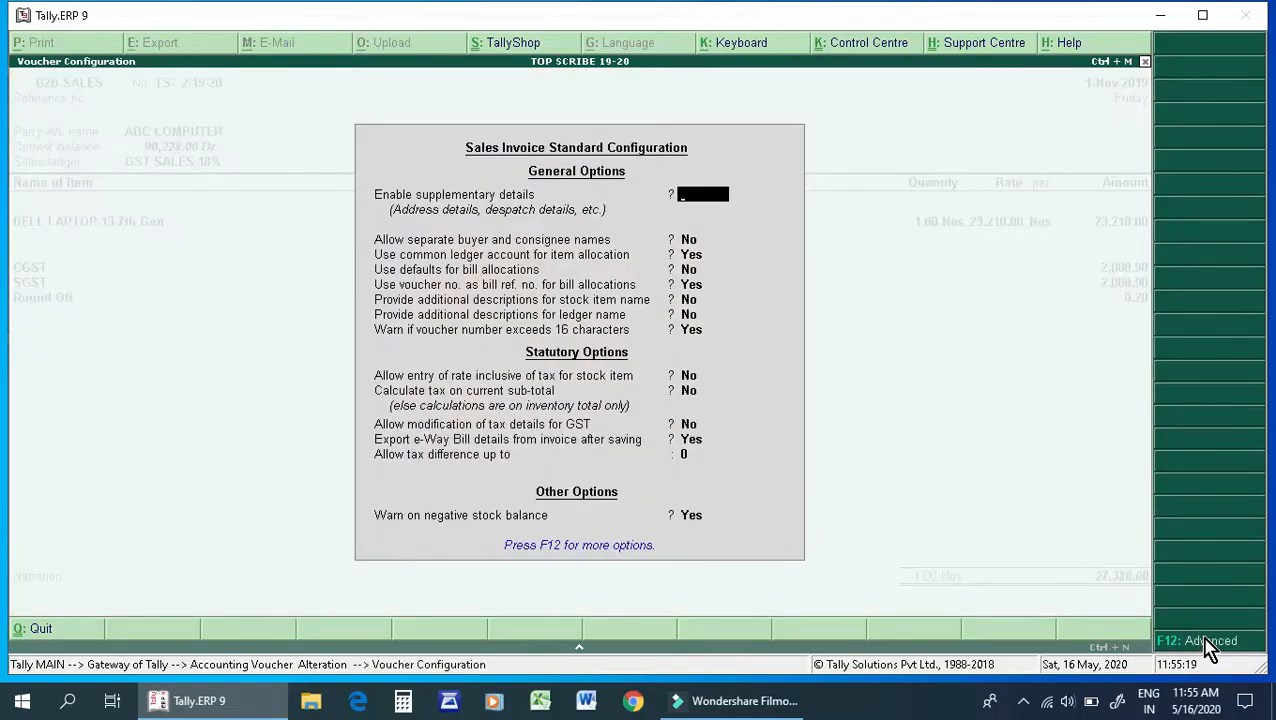
key(Escape)
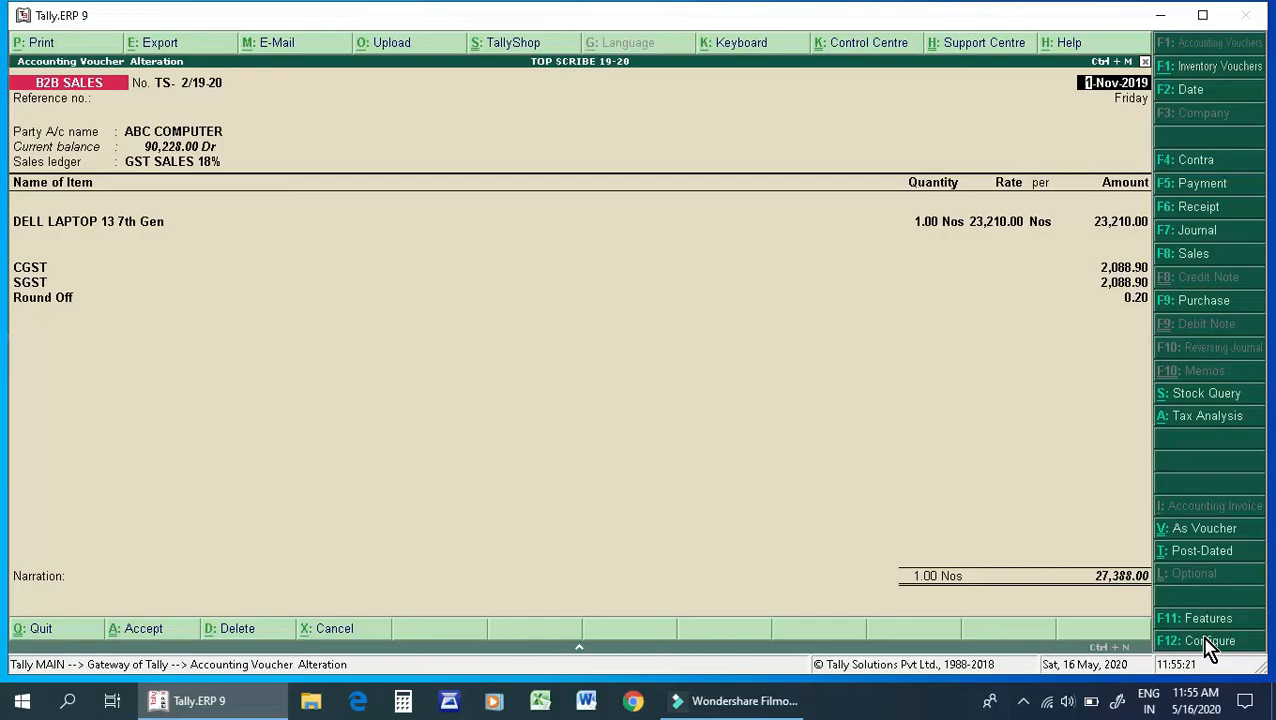